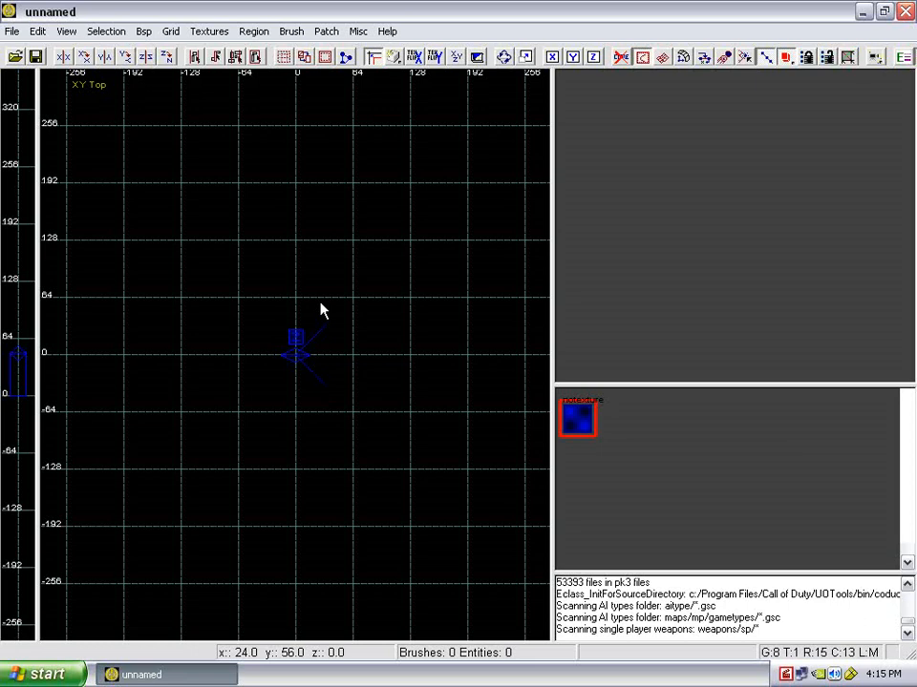
# Draw a rectangular brush 384 units along X and 320 units along Y in the top view, starting at X 64, Y 256.
pyautogui.moveTo(321, 310); pyautogui.dragTo(346, 303, button='right')
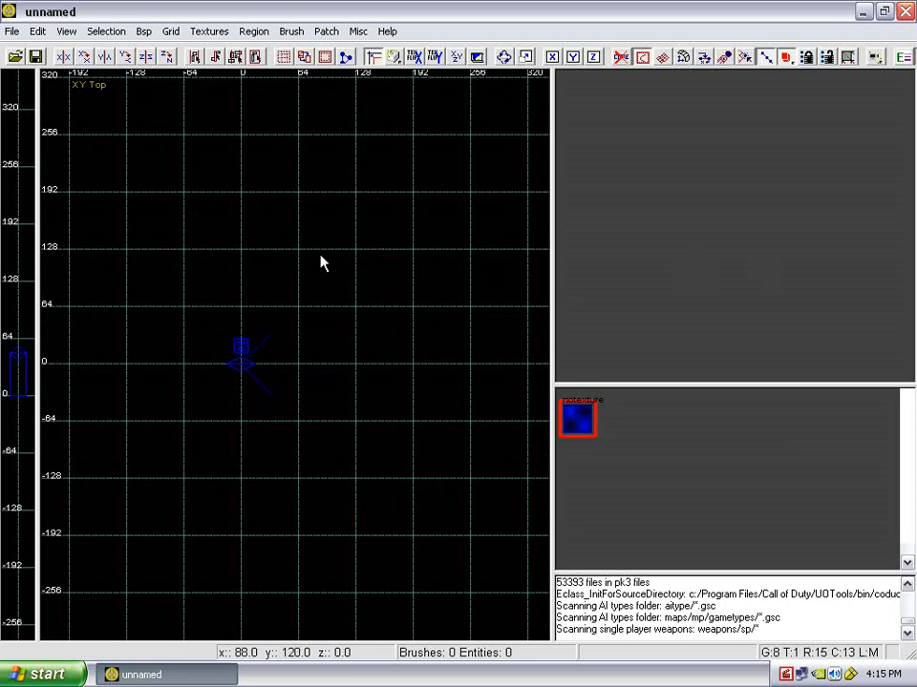
pyautogui.moveTo(359, 341); pyautogui.dragTo(342, 329, button='right')
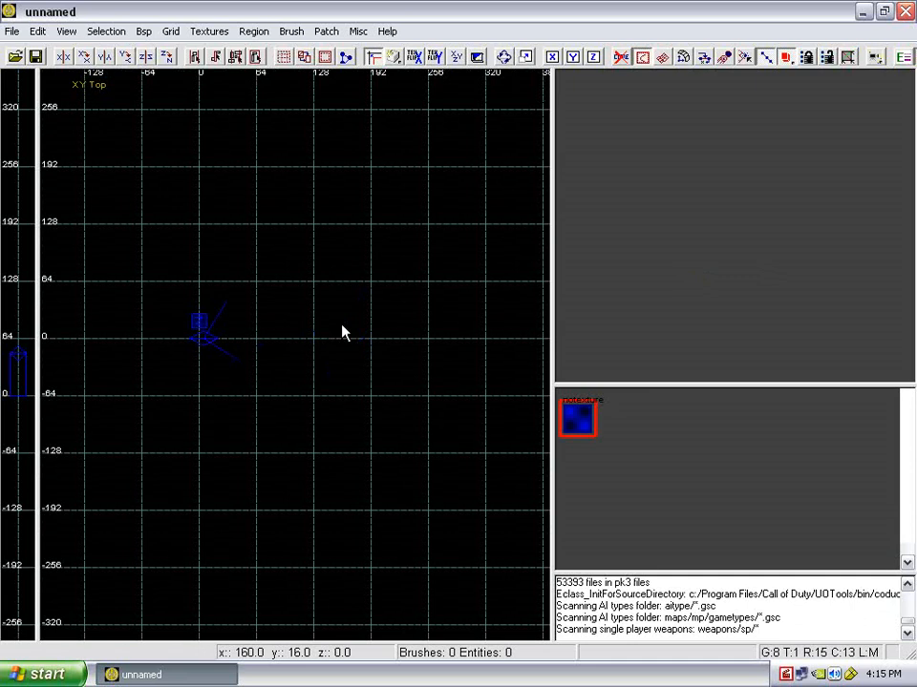
pyautogui.scroll(-2, 278, 223)
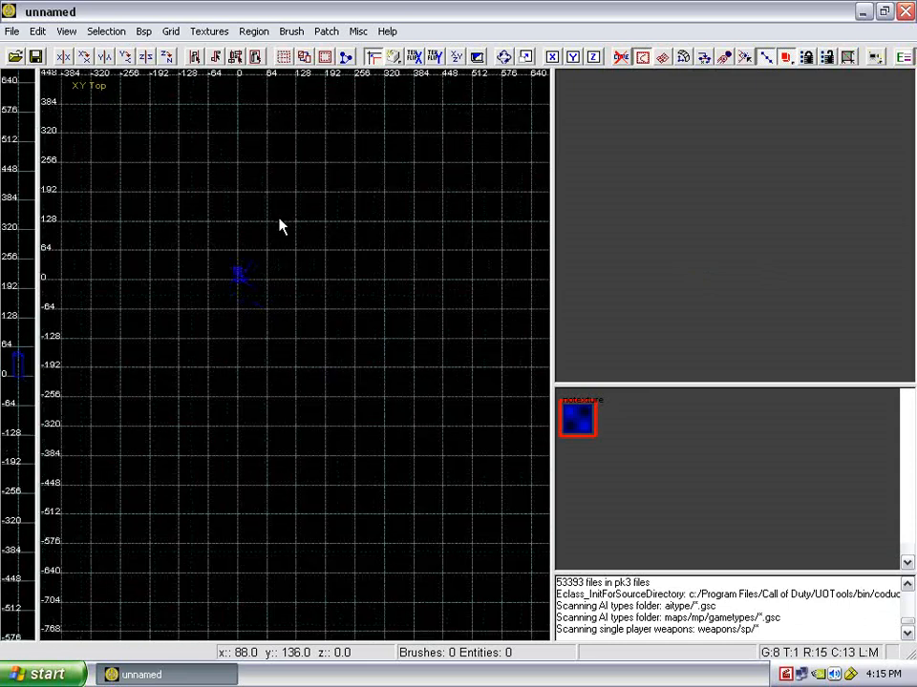
pyautogui.scroll(1, 280, 226)
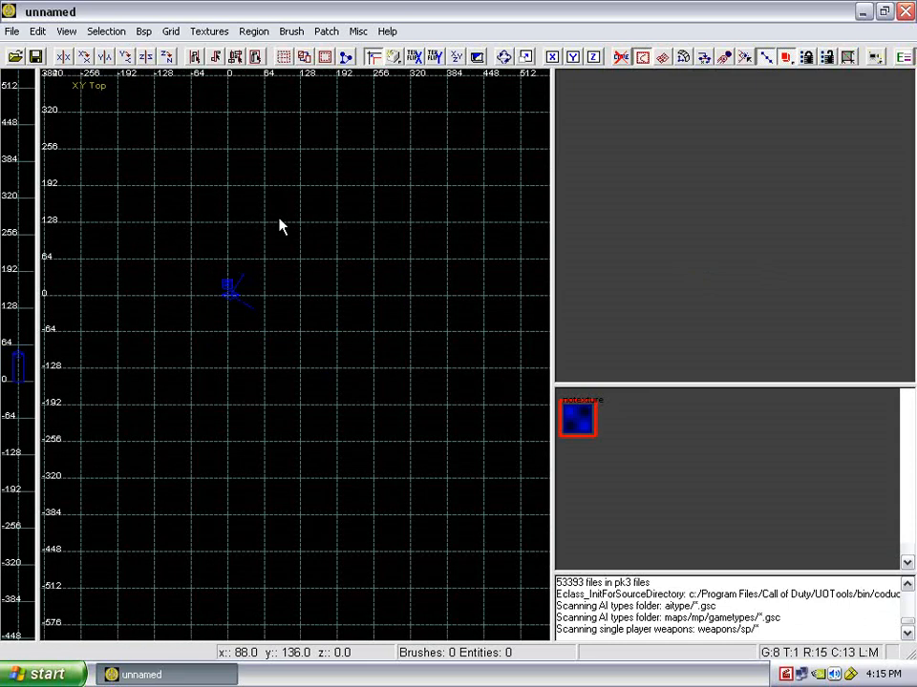
pyautogui.moveTo(266, 149)
pyautogui.mouseDown()
pyautogui.moveTo(362, 284)
pyautogui.moveTo(416, 335)
pyautogui.moveTo(492, 331)
pyautogui.moveTo(484, 336)
pyautogui.mouseUp()
# Set the brush's height to 128 units in the XZ front view, check its vertical extent, and deselect it.
pyautogui.hotkey('ctrl', 'Tab')
pyautogui.moveTo(372, 311); pyautogui.dragTo(358, 246)
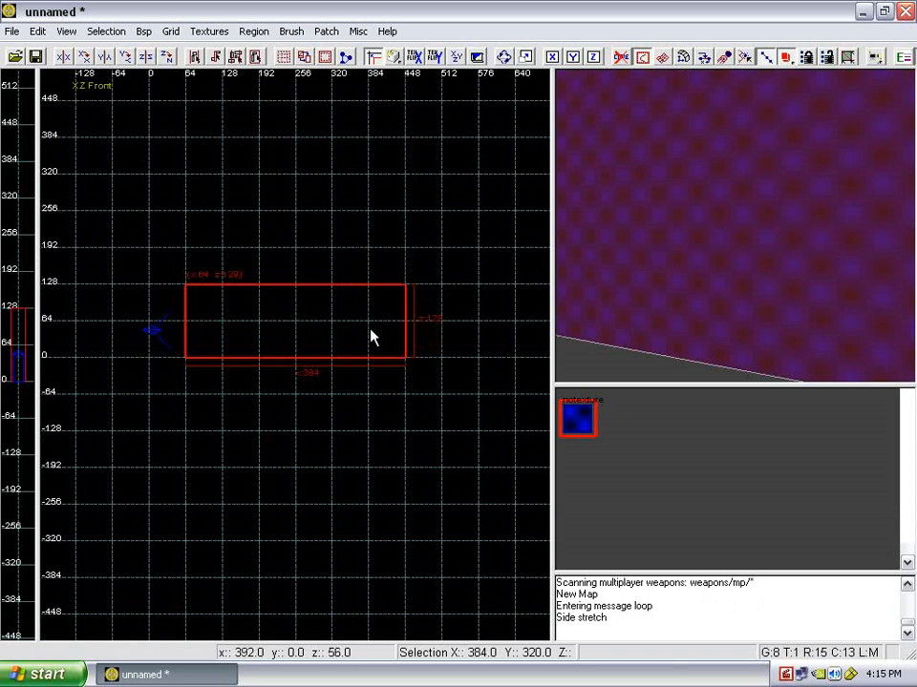
pyautogui.moveTo(403, 338); pyautogui.dragTo(276, 344, button='right')
pyautogui.scroll(5, 385, 363)
pyautogui.scroll(2, 276, 344)
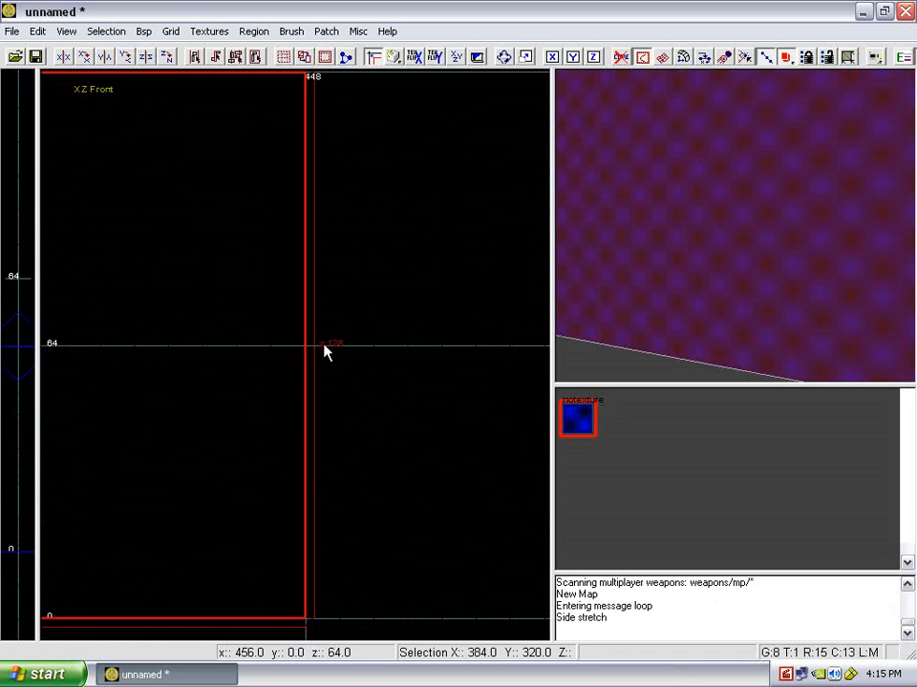
pyautogui.scroll(-4, 356, 353)
pyautogui.moveTo(268, 360); pyautogui.dragTo(247, 349, button='right')
pyautogui.hotkey('ctrl', 'Tab')
pyautogui.scroll(-2, 258, 349)
pyautogui.press('Escape')
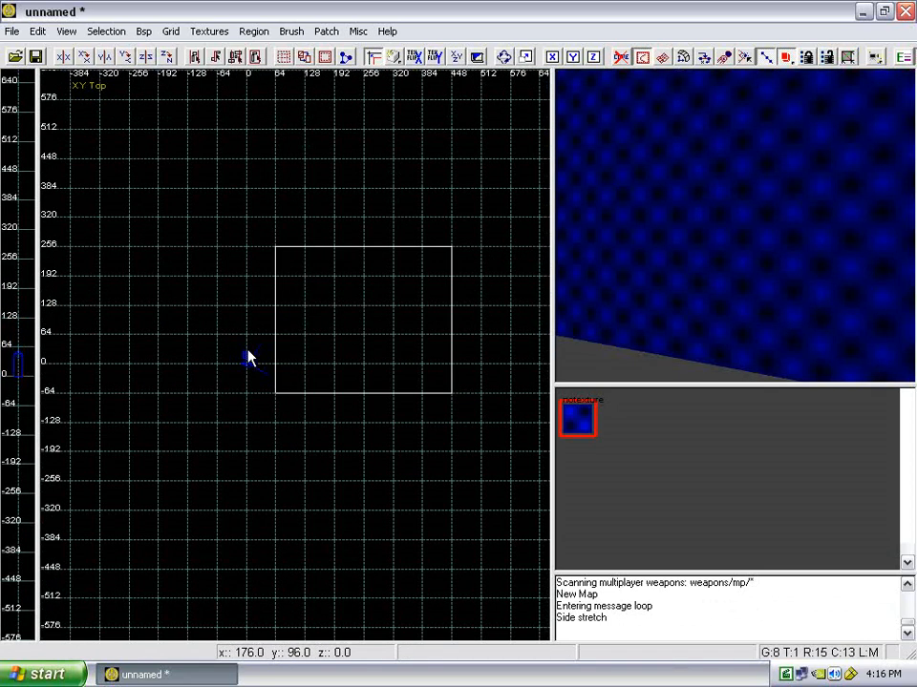
# Add an actor entity beside the box for scale and move it to about X 0, Y 112.
pyautogui.moveTo(661, 278); pyautogui.dragTo(573, 282, button='right')
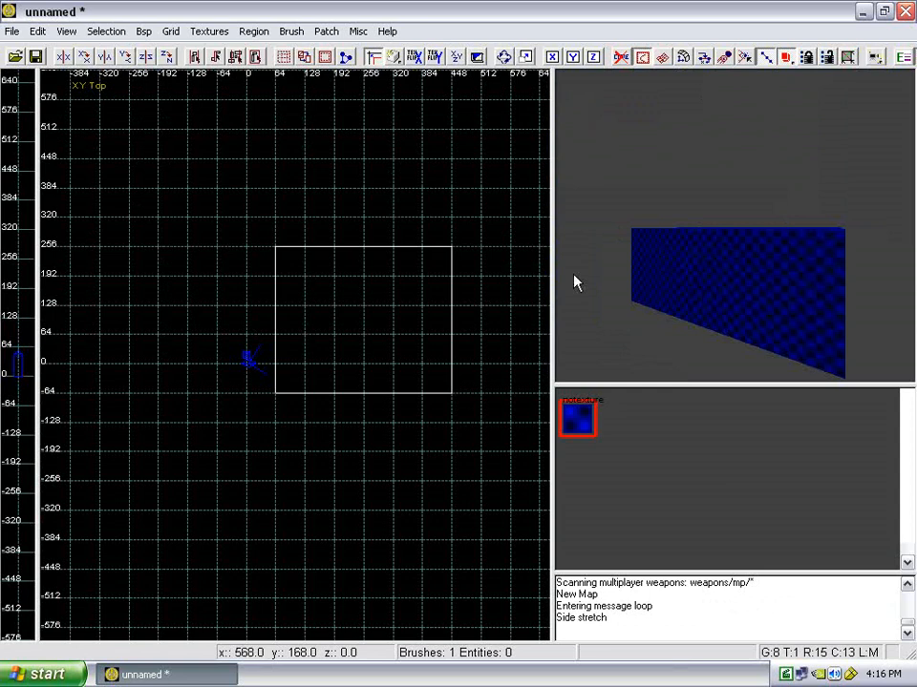
pyautogui.rightClick(251, 322)
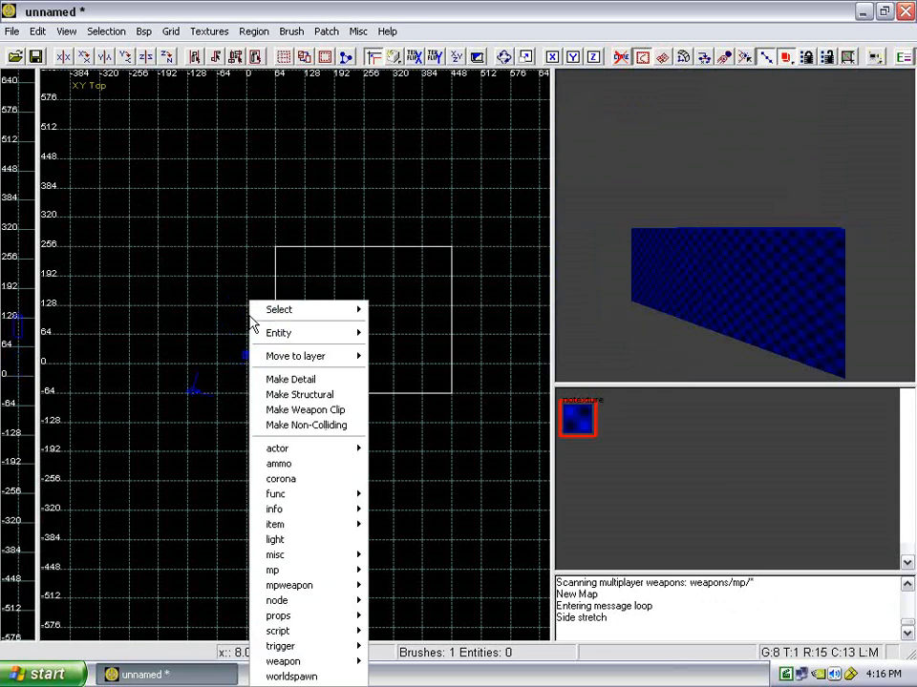
pyautogui.moveTo(348, 451)
pyautogui.click(483, 282)
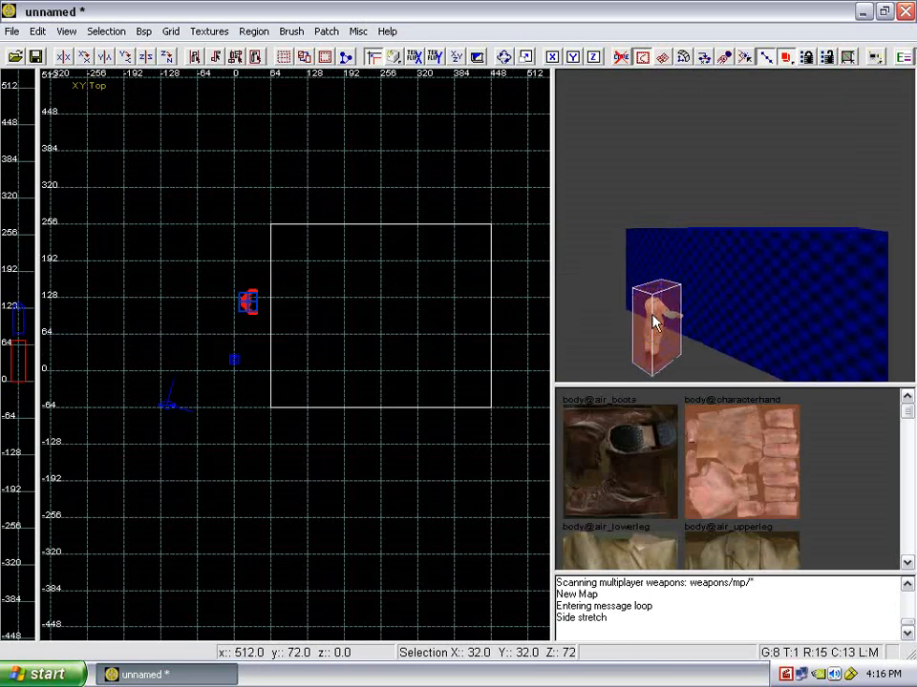
pyautogui.moveTo(291, 320); pyautogui.dragTo(405, 337, button='right')
pyautogui.scroll(3, 294, 321)
pyautogui.moveTo(407, 285); pyautogui.dragTo(398, 320)
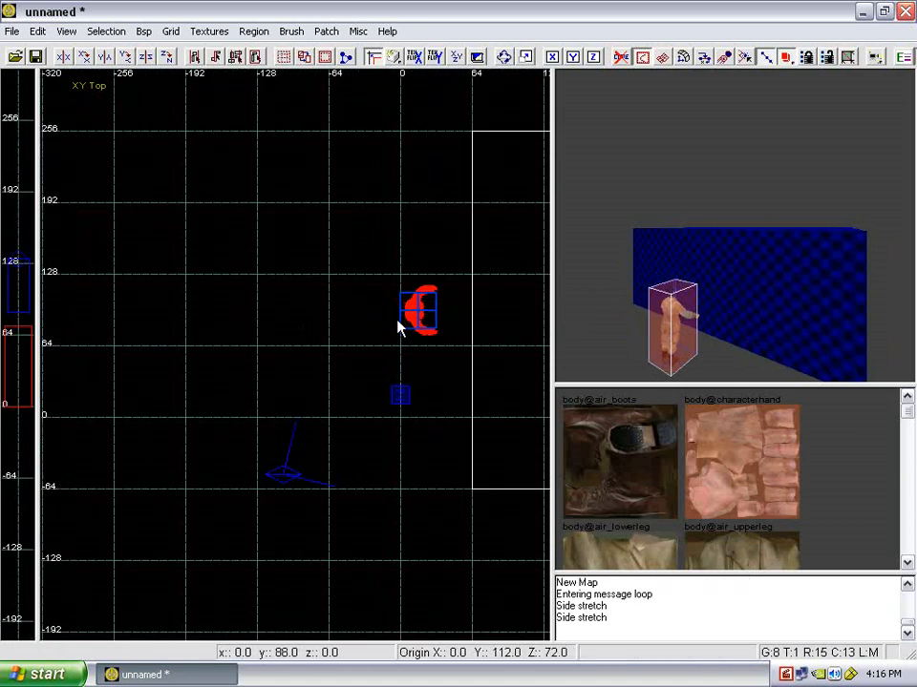
pyautogui.press('Escape')
# Load the common texture set and apply the caulk texture to the whole box brush.
pyautogui.moveTo(699, 295)
pyautogui.mouseDown(button='right')
pyautogui.moveTo(718, 279)
pyautogui.moveTo(718, 288)
pyautogui.mouseUp(button='right')
pyautogui.keyDown('shift'); pyautogui.click(718, 286); pyautogui.keyUp('shift')
pyautogui.press('Escape')
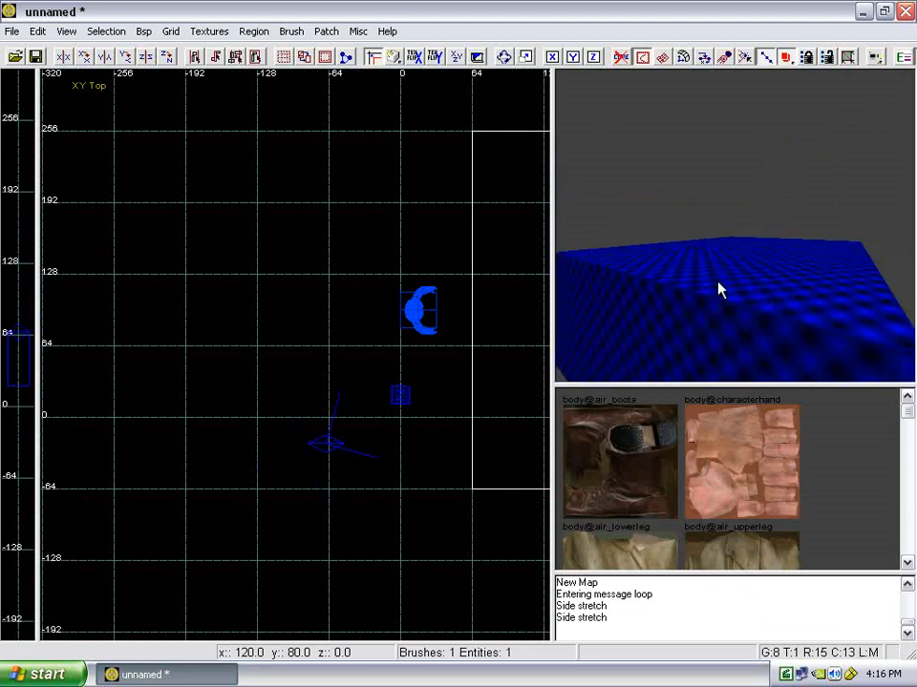
pyautogui.keyDown('shift'); pyautogui.click(719, 289); pyautogui.keyUp('shift')
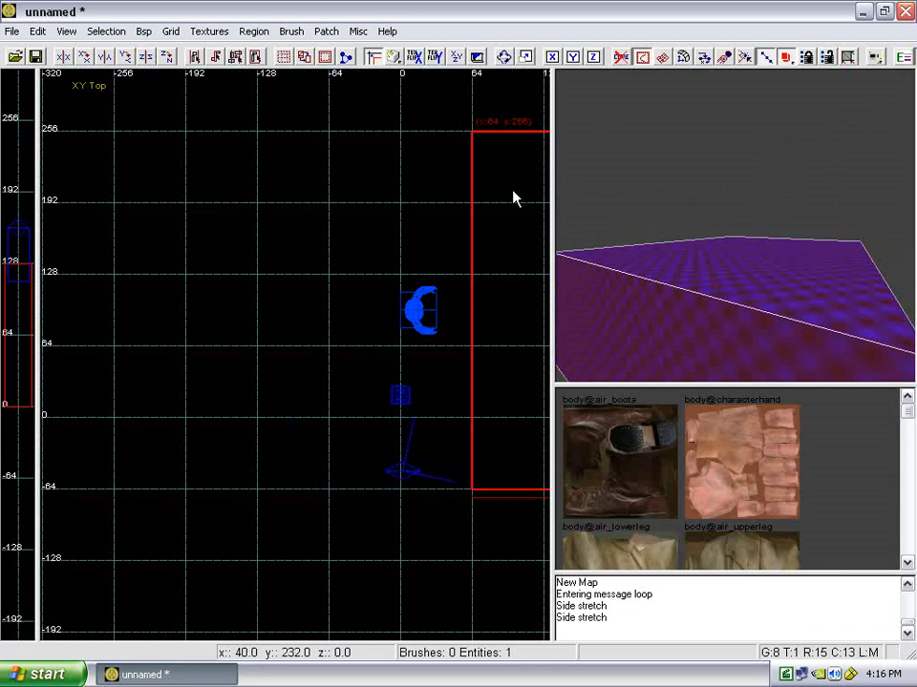
pyautogui.click(214, 33)
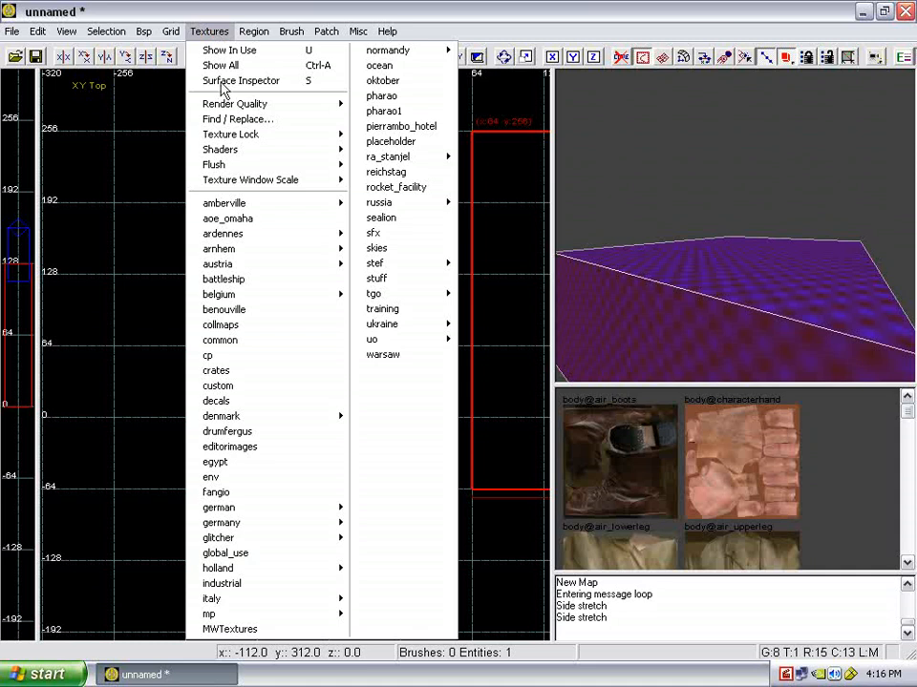
pyautogui.click(277, 339)
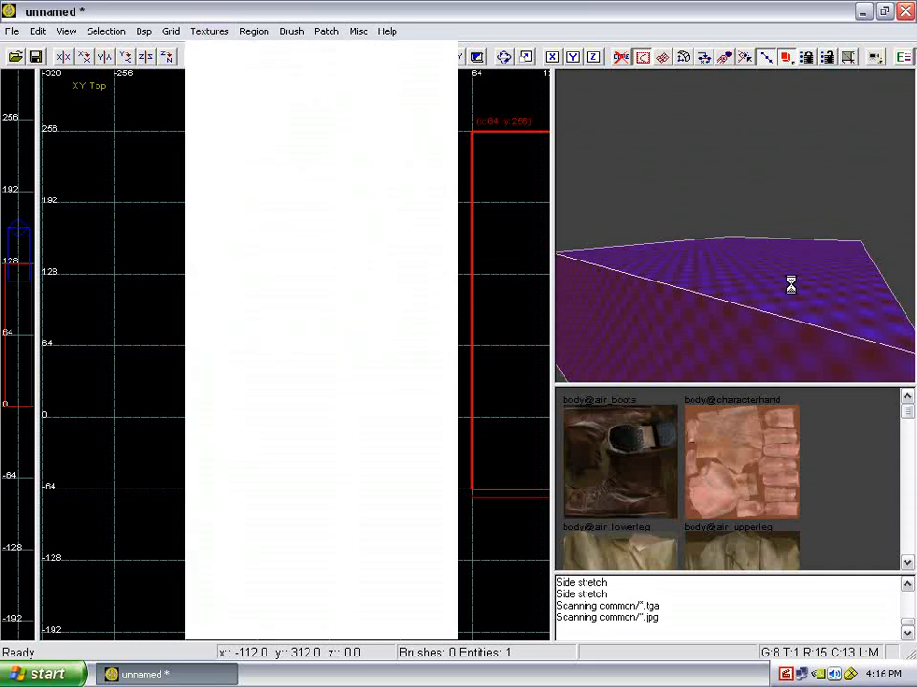
pyautogui.scroll(-5, 819, 426)
pyautogui.scroll(-6, 856, 497)
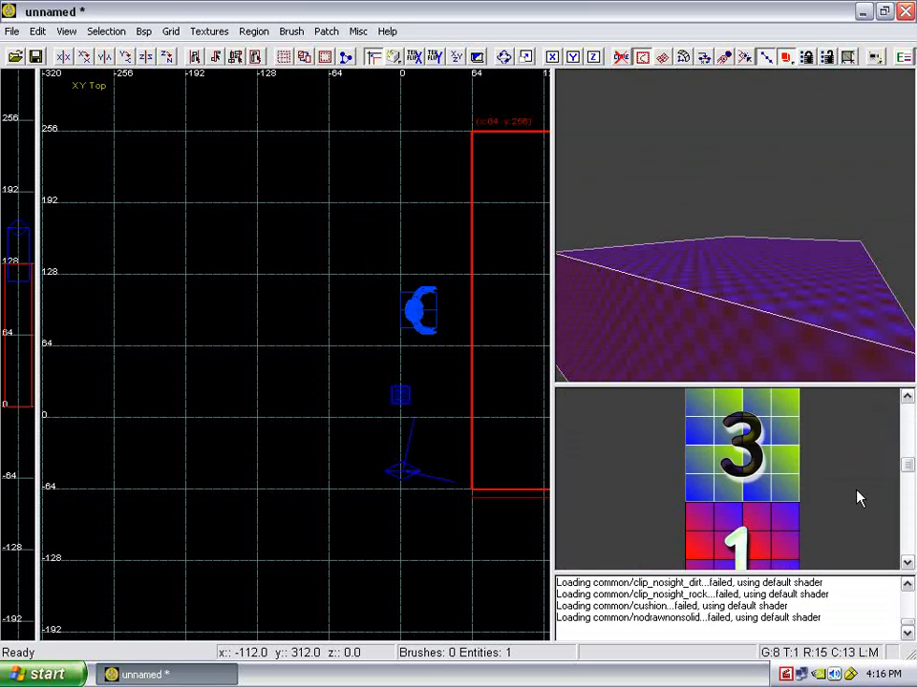
pyautogui.click(827, 460)
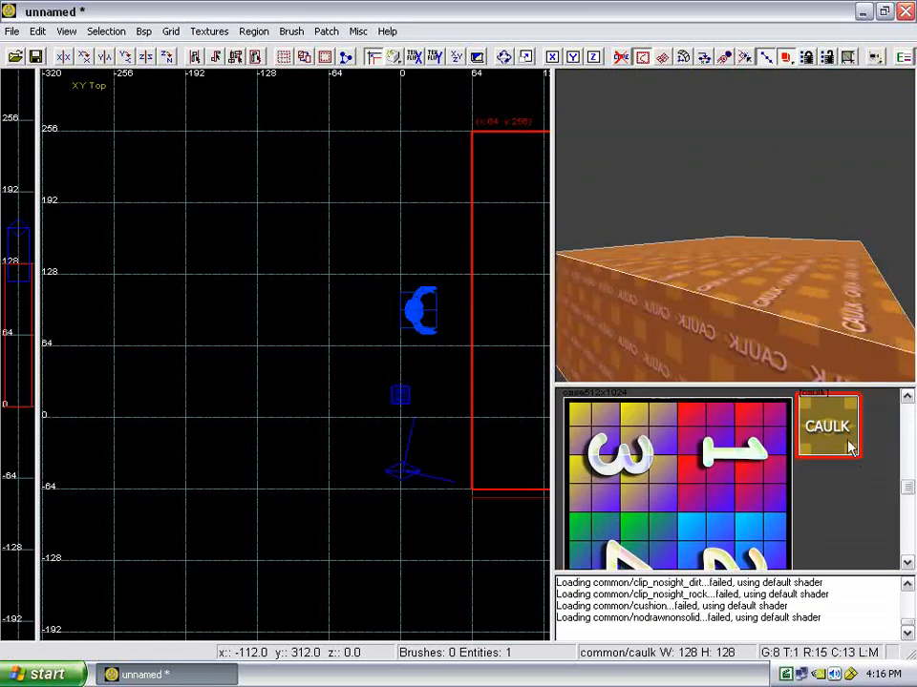
pyautogui.press('Escape')
# Inspect the caulked box from outside and below, and hollow it into a room.
pyautogui.rightClick(694, 281)
pyautogui.moveTo(694, 284)
pyautogui.mouseDown(button='right')
pyautogui.moveTo(694, 277)
pyautogui.moveTo(696, 285)
pyautogui.mouseUp(button='right')
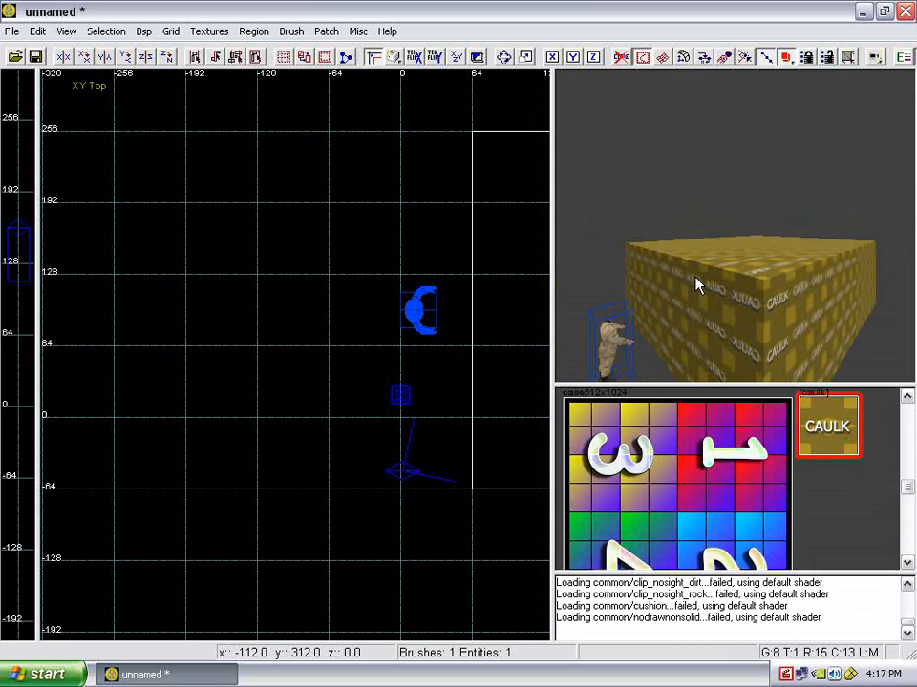
pyautogui.moveTo(696, 278)
pyautogui.keyDown('ctrl'); pyautogui.mouseDown(button='right')
pyautogui.moveTo(696, 286)
pyautogui.moveTo(711, 215)
pyautogui.mouseUp(button='right'); pyautogui.keyUp('ctrl')
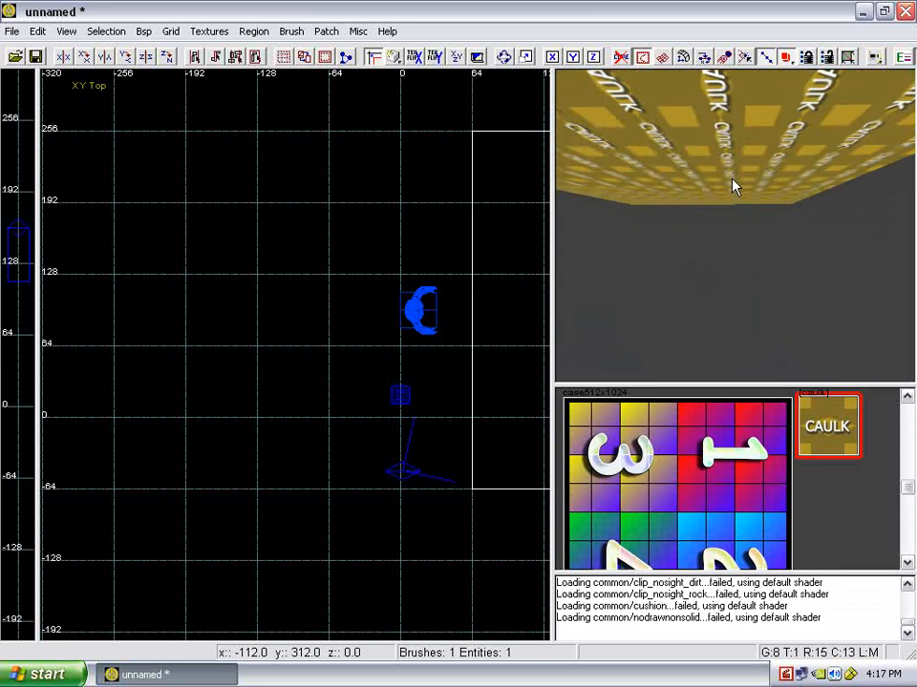
pyautogui.keyDown('ctrl'); pyautogui.moveTo(732, 180); pyautogui.dragTo(753, 227, button='right'); pyautogui.keyUp('ctrl')
pyautogui.keyDown('shift'); pyautogui.click(750, 218); pyautogui.keyUp('shift')
pyautogui.scroll(-4, 395, 236)
pyautogui.moveTo(338, 200); pyautogui.dragTo(321, 195, button='right')
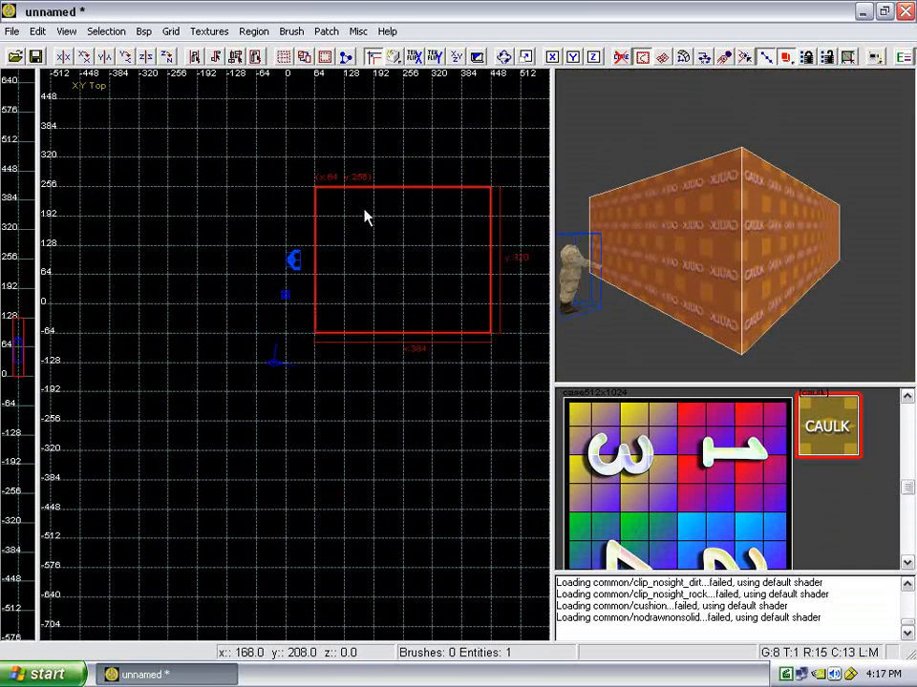
pyautogui.keyDown('ctrl'); pyautogui.moveTo(711, 218); pyautogui.dragTo(712, 229, button='right'); pyautogui.keyUp('ctrl')
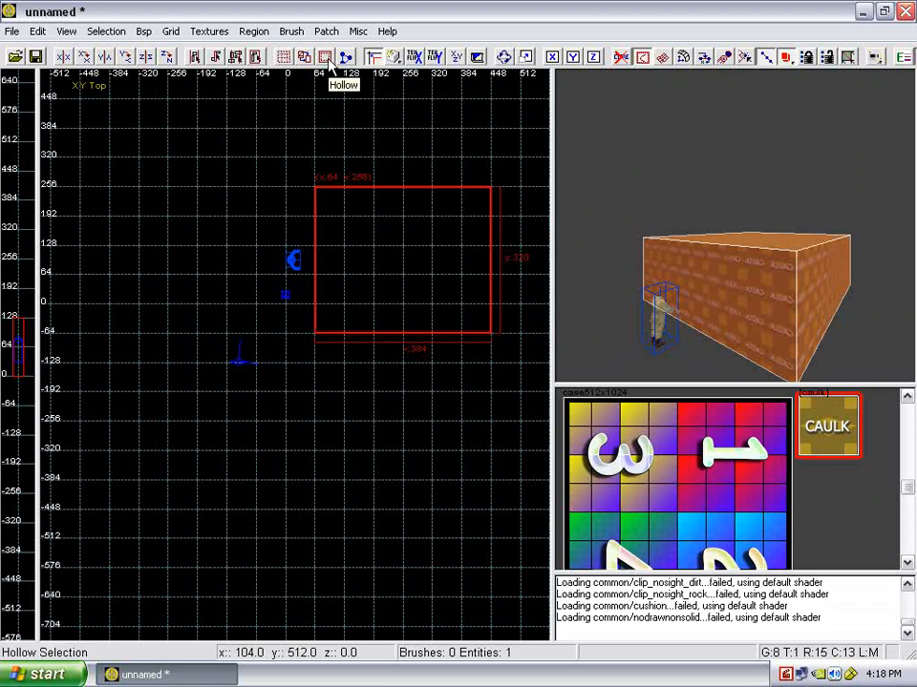
pyautogui.click(326, 58)
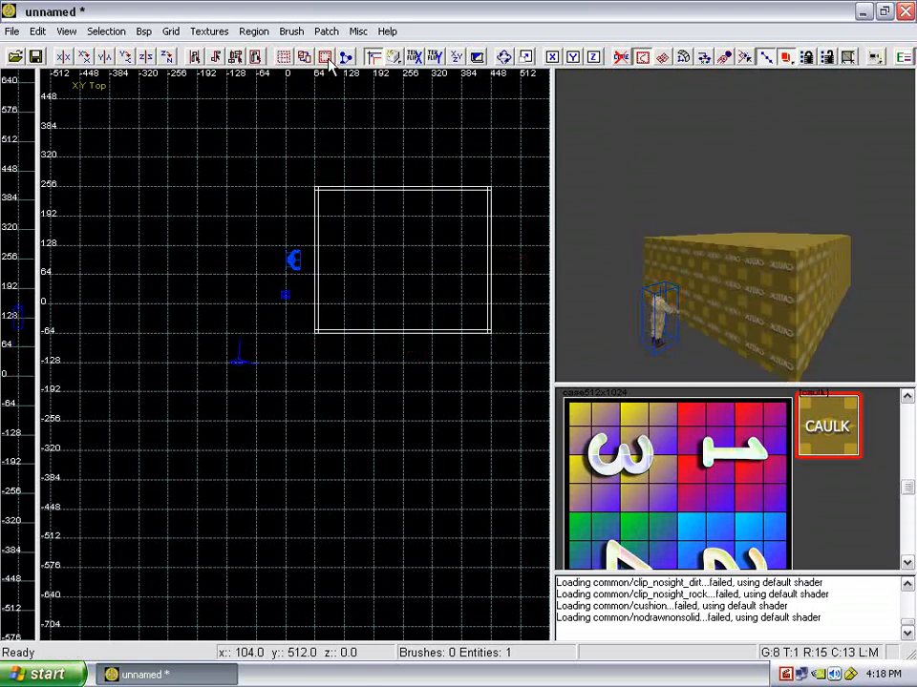
# Enter the hollowed room in the 3D view and select its separate wall brushes.
pyautogui.scroll(6, 356, 214)
pyautogui.scroll(-2, 354, 207)
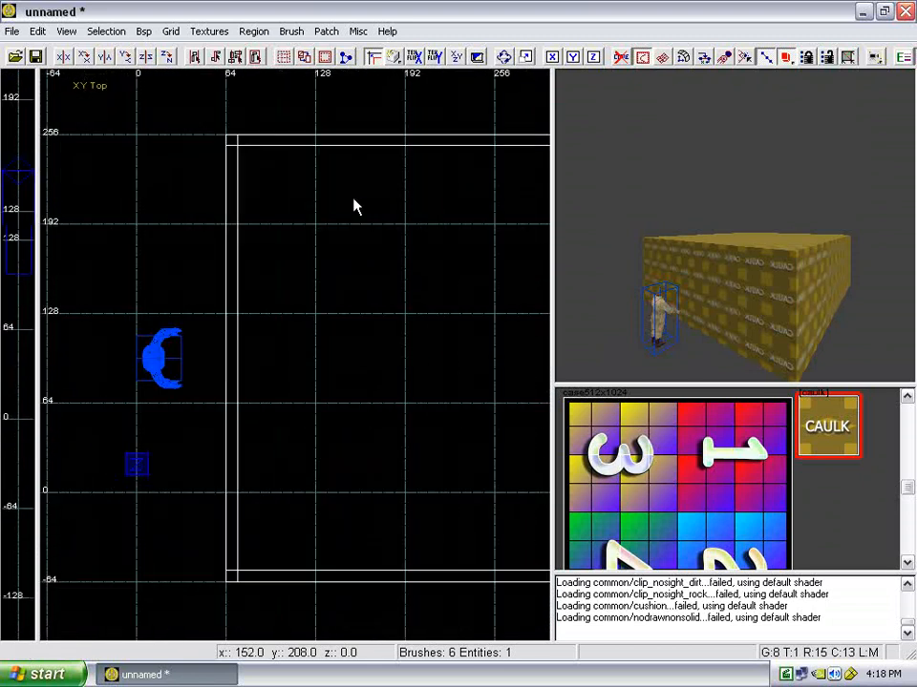
pyautogui.scroll(2, 324, 191)
pyautogui.scroll(5, 682, 300)
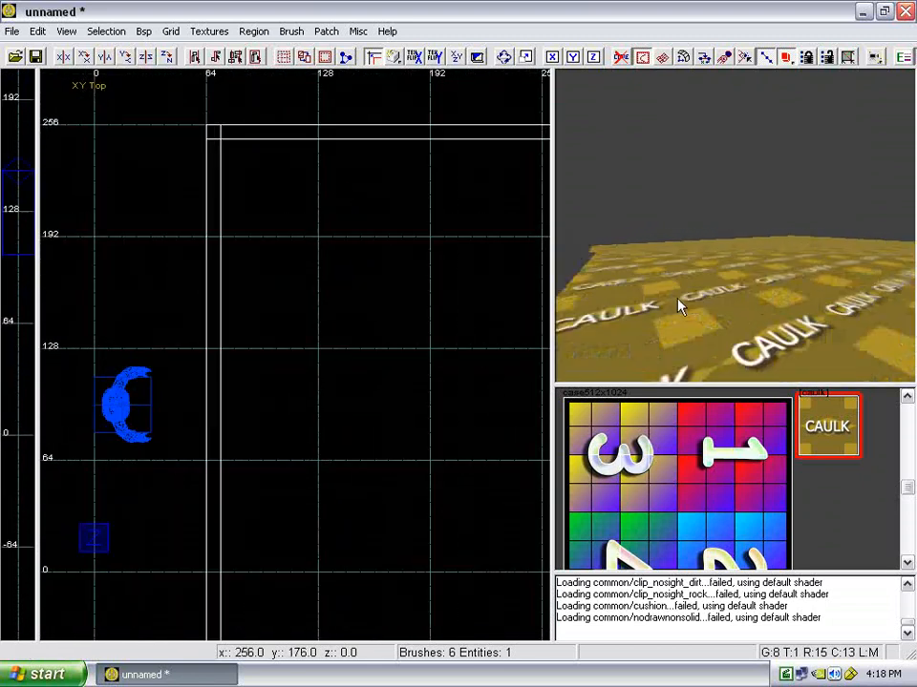
pyautogui.moveTo(677, 300); pyautogui.dragTo(696, 314, button='right')
pyautogui.keyDown('shift'); pyautogui.click(696, 314); pyautogui.keyUp('shift')
pyautogui.moveTo(516, 305); pyautogui.dragTo(470, 317, button='right')
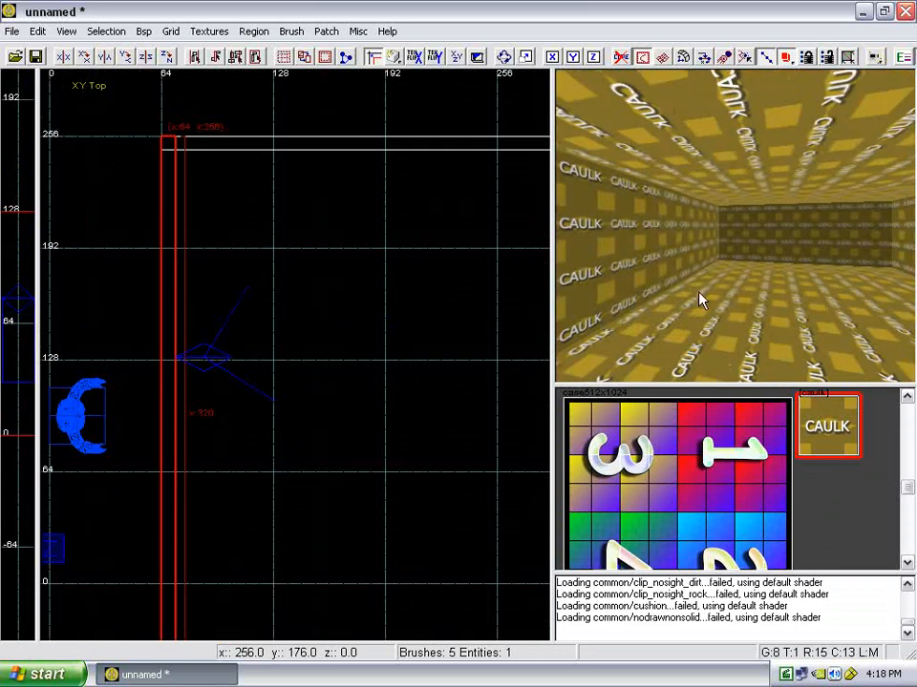
pyautogui.moveTo(699, 292)
pyautogui.mouseDown(button='right')
pyautogui.moveTo(728, 327)
pyautogui.moveTo(692, 260)
pyautogui.moveTo(716, 262)
pyautogui.moveTo(703, 260)
pyautogui.mouseUp(button='right')
pyautogui.keyDown('shift'); pyautogui.click(692, 259); pyautogui.keyUp('shift')
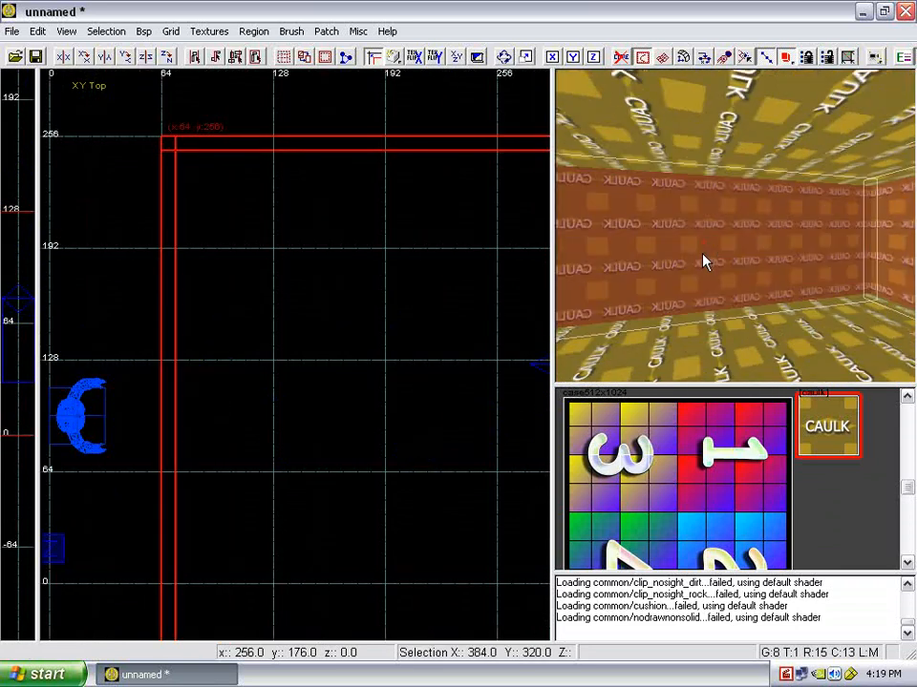
# Examine the selected walls in the front, side and top views, and clear the selection.
pyautogui.scroll(-2, 462, 322)
pyautogui.scroll(-3, 462, 322)
pyautogui.hotkey('ctrl', 'Tab')
pyautogui.scroll(1, 312, 328)
pyautogui.scroll(-2, 311, 327)
pyautogui.hotkey('ctrl', 'Tab')
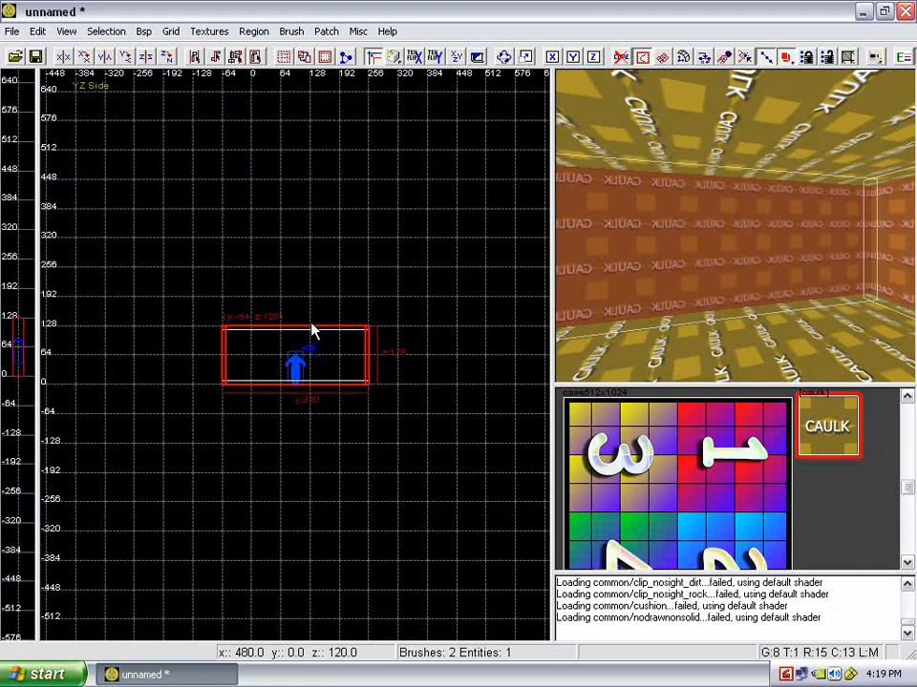
pyautogui.hotkey('ctrl', 'Tab')
pyautogui.scroll(-1, 311, 330)
pyautogui.press('Escape')
# Select the room's ceiling and floor brushes, examine them in the front view, and deselect them.
pyautogui.keyDown('shift'); pyautogui.click(696, 166); pyautogui.keyUp('shift')
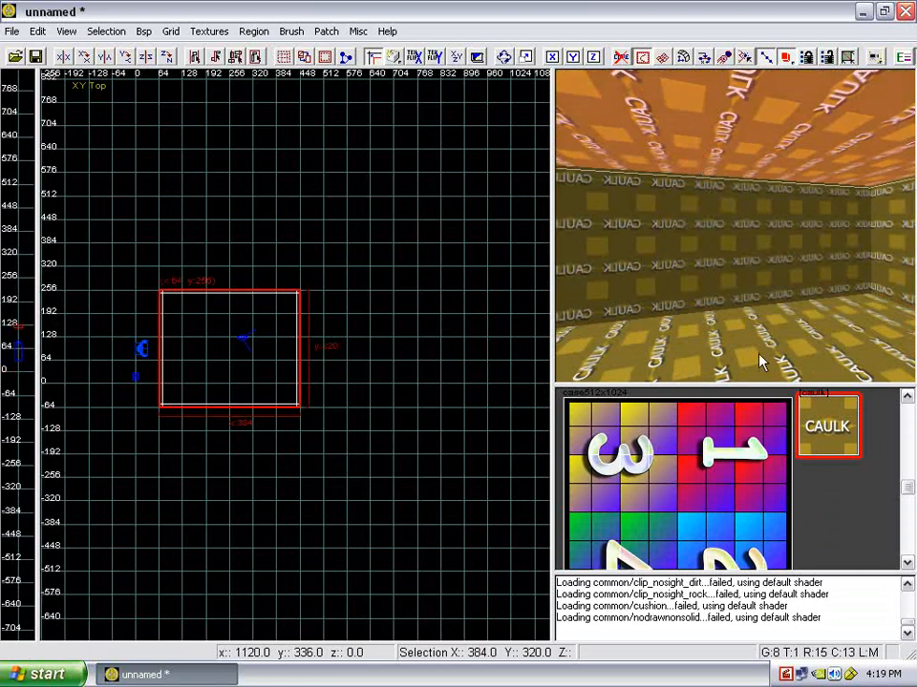
pyautogui.hotkey('ctrl', 'Tab')
pyautogui.scroll(-1, 284, 341)
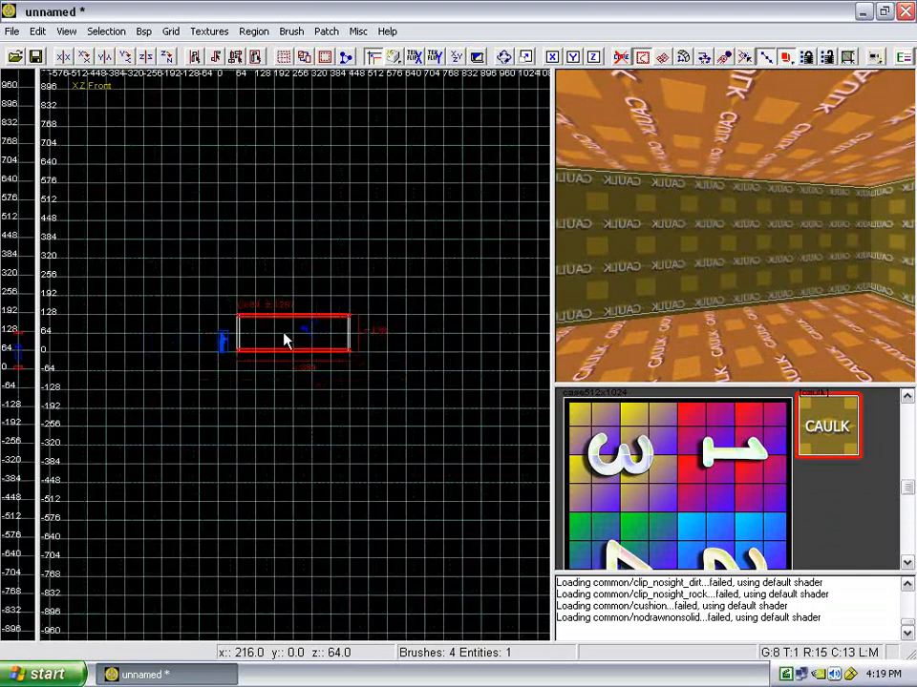
pyautogui.scroll(6, 283, 341)
pyautogui.press('Escape')
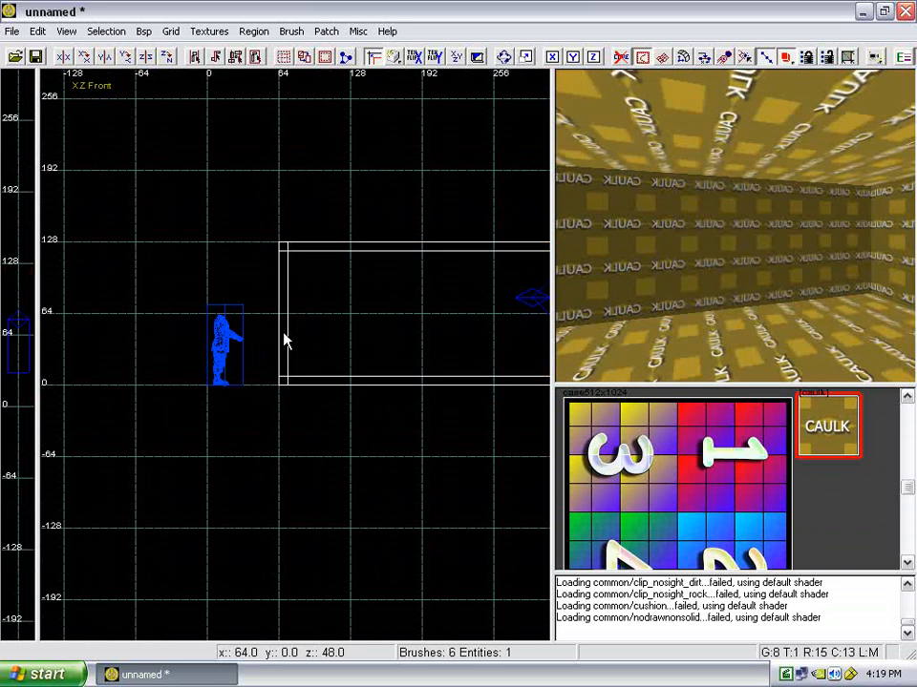
# Check the active grid size, and inspect the room's interior and the thickness of its walls and ceiling.
pyautogui.click(171, 31)
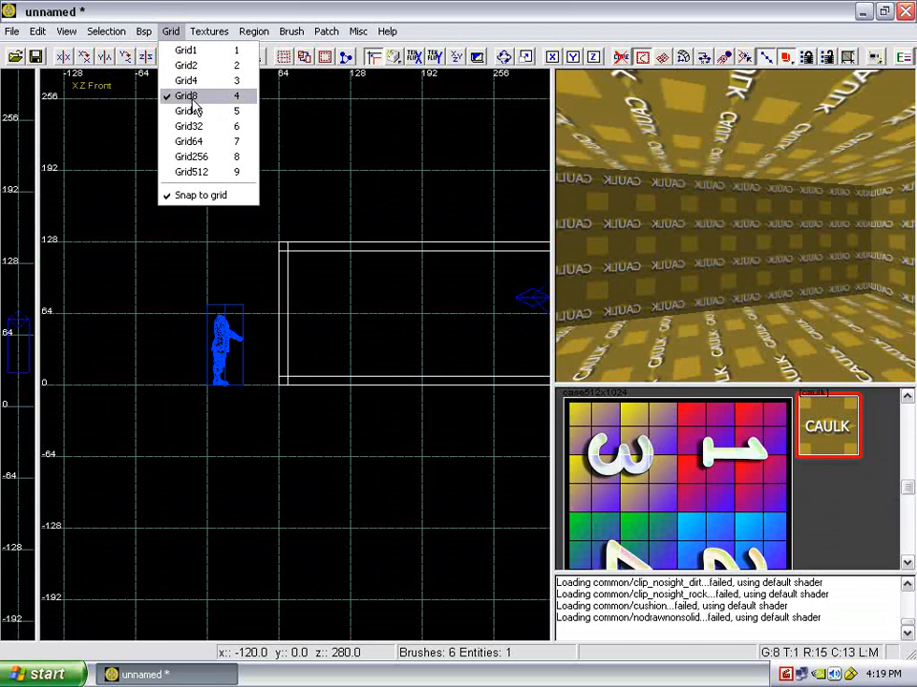
pyautogui.click(215, 8)
pyautogui.scroll(3, 657, 255)
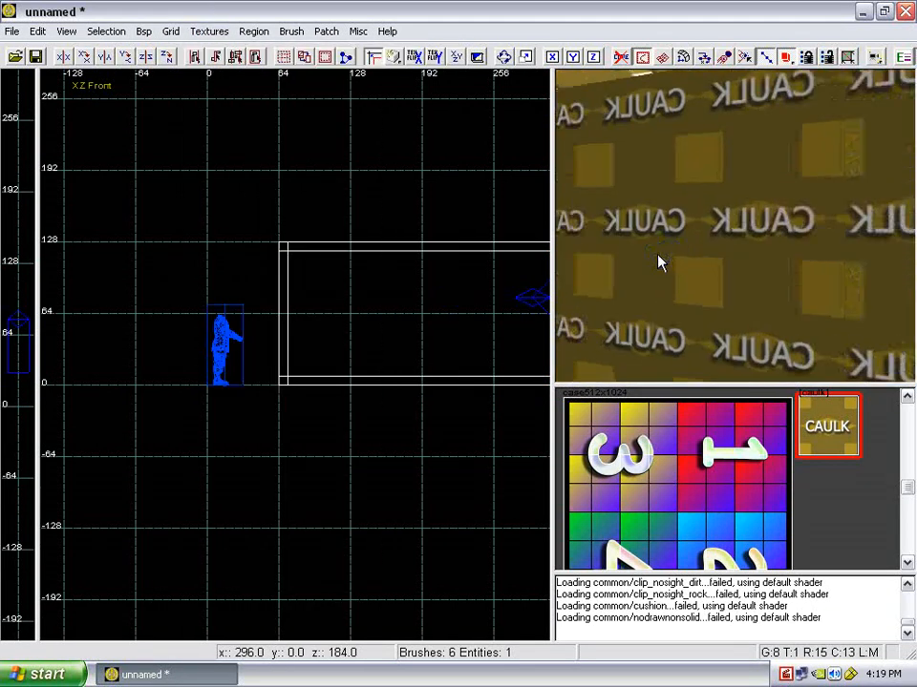
pyautogui.scroll(-5, 657, 261)
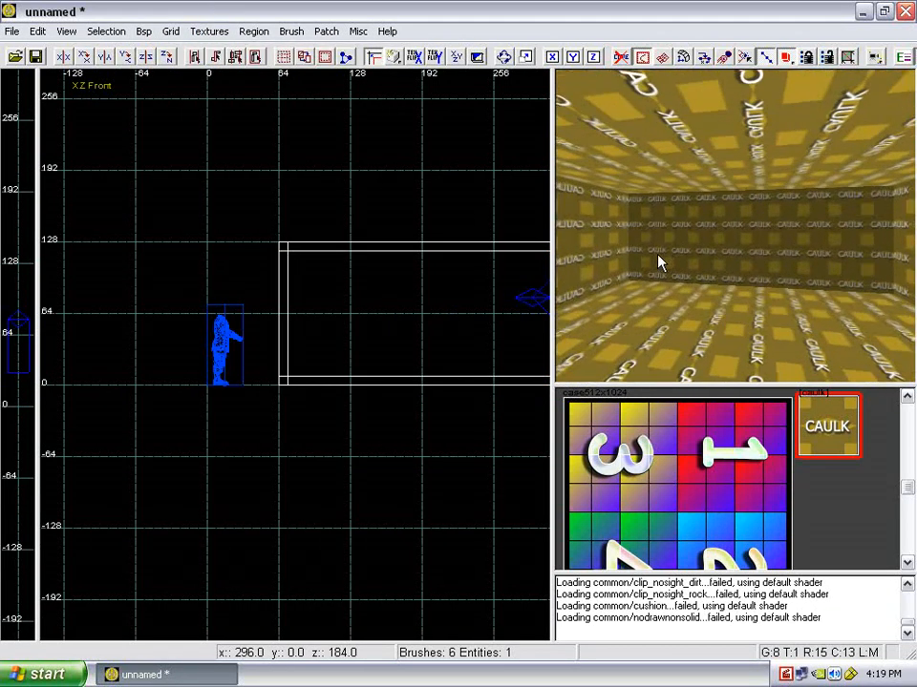
pyautogui.moveTo(657, 261); pyautogui.dragTo(657, 261, button='right')
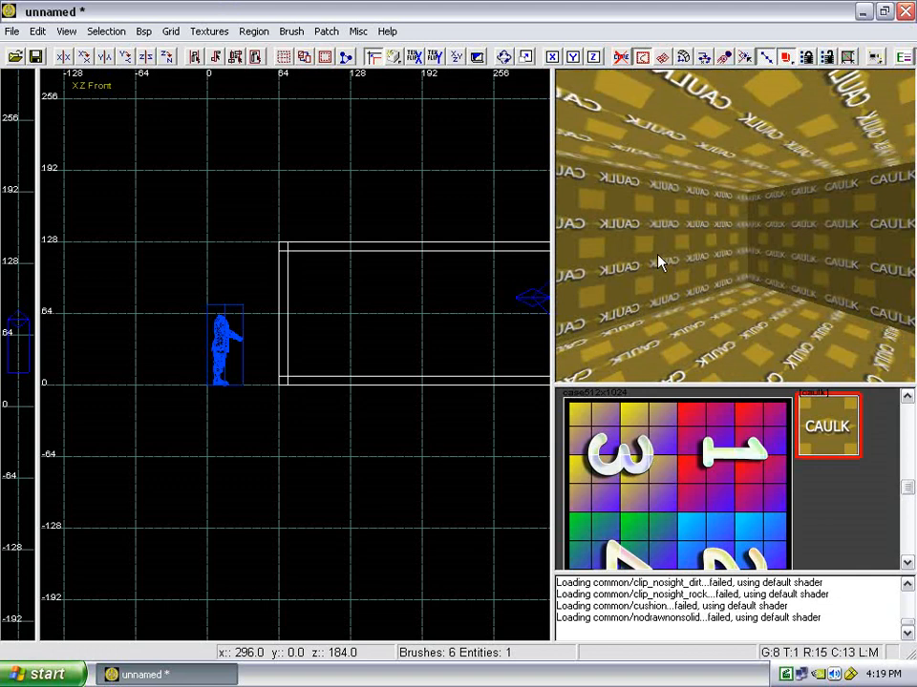
pyautogui.moveTo(657, 255); pyautogui.dragTo(666, 265, button='right')
pyautogui.scroll(3, 362, 249)
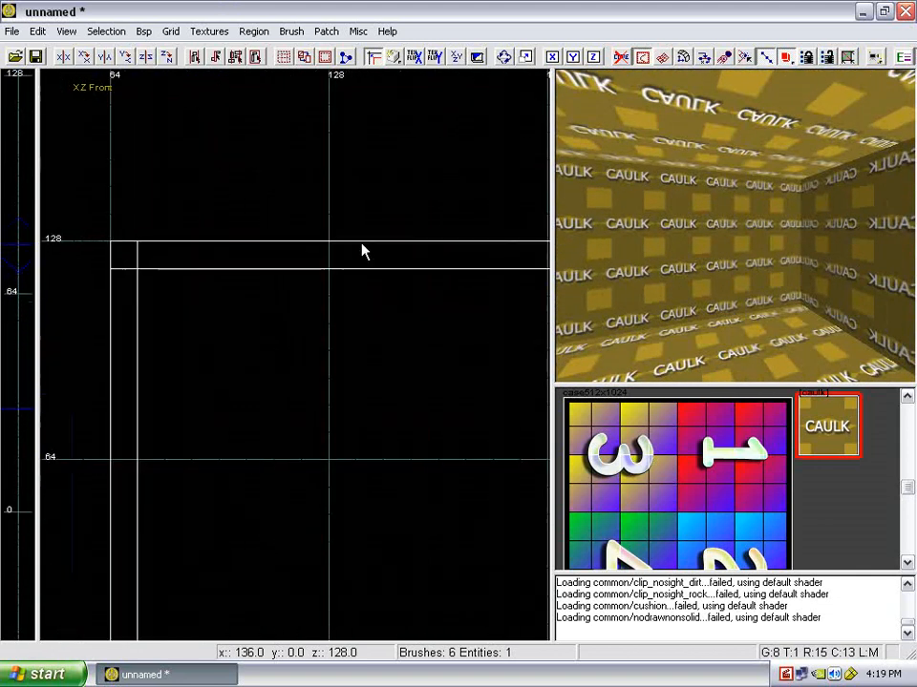
# Duplicate the room's ceiling brush and move the copy out of the room, past the actor, to X -360 at the same height.
pyautogui.keyDown('shift'); pyautogui.click(671, 142); pyautogui.keyUp('shift')
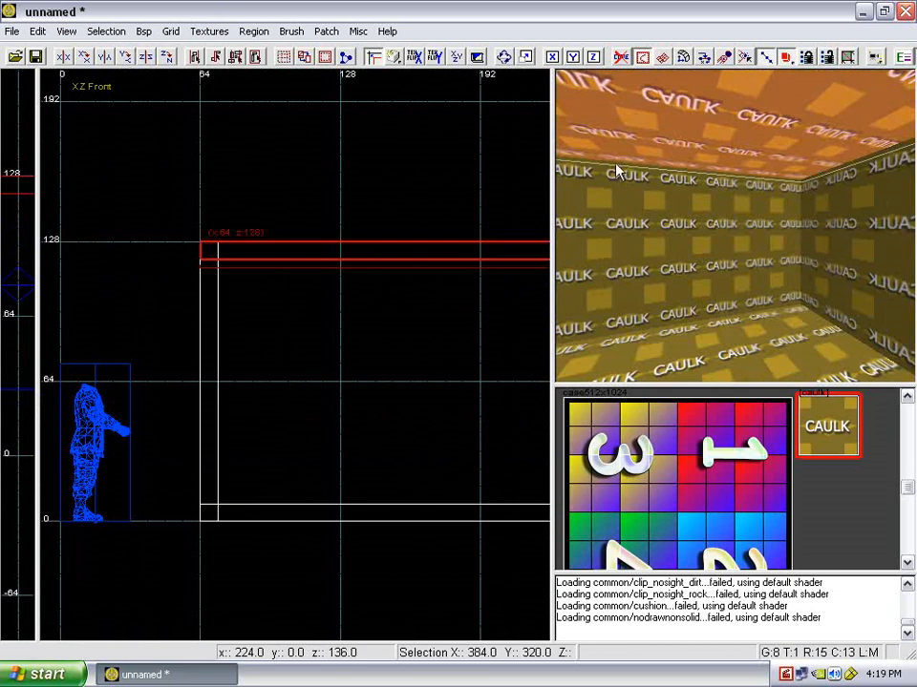
pyautogui.scroll(-1, 377, 277)
pyautogui.scroll(-1, 377, 276)
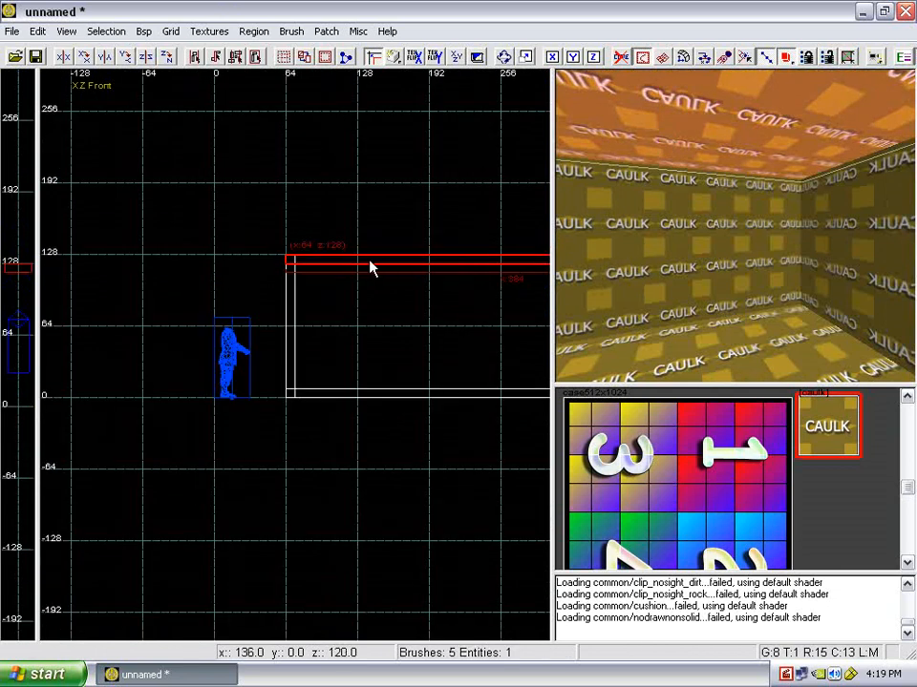
pyautogui.moveTo(365, 271); pyautogui.dragTo(416, 276, button='right')
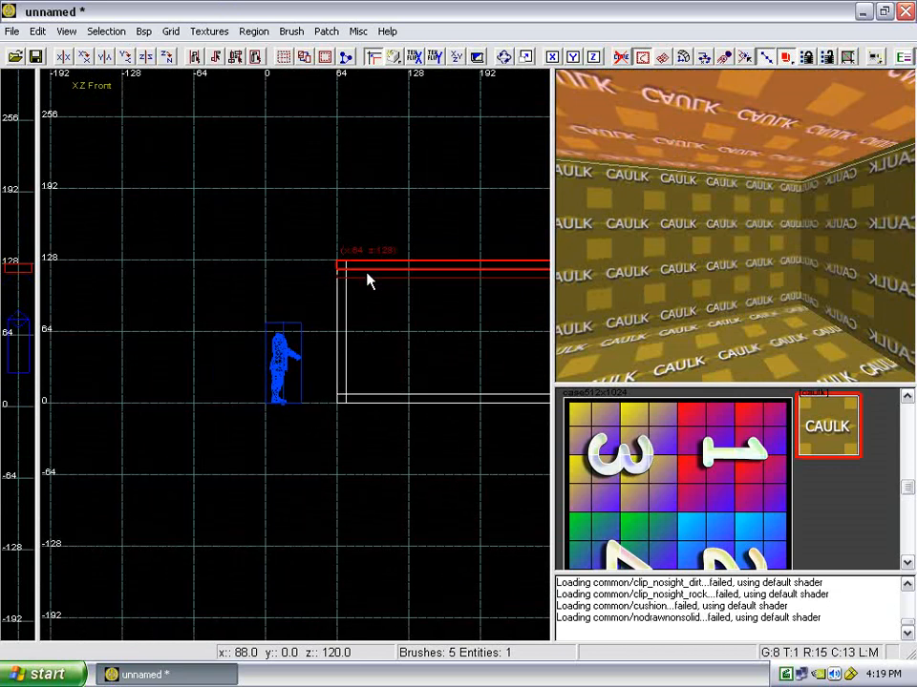
pyautogui.press('space')
pyautogui.moveTo(397, 283)
pyautogui.mouseDown()
pyautogui.moveTo(116, 262)
pyautogui.moveTo(261, 261)
pyautogui.moveTo(130, 274)
pyautogui.mouseUp()
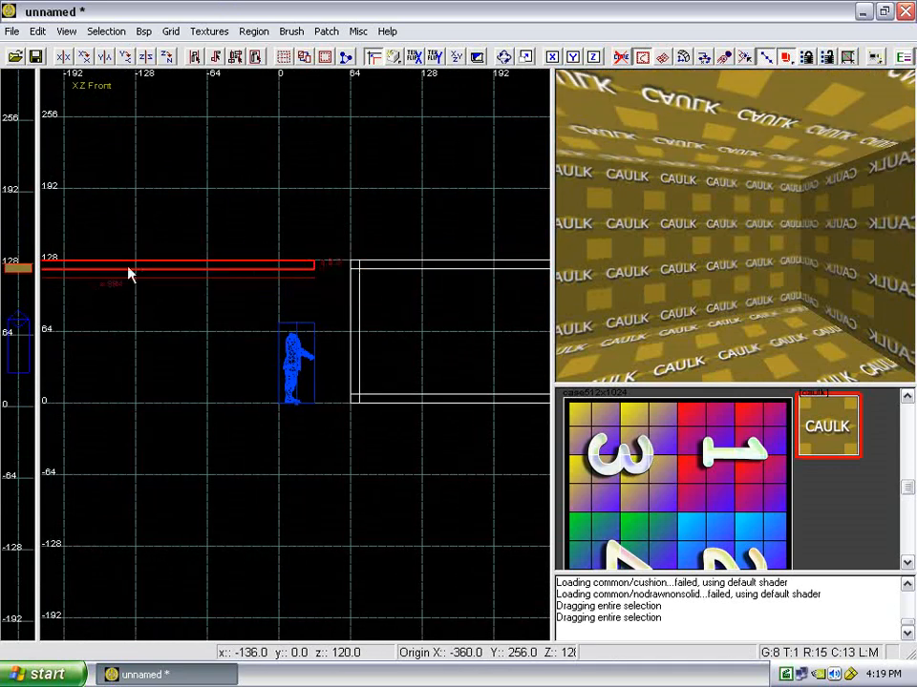
# Stretch the underside of the copied ceiling slab down to floor level, making a solid block 128 units high.
pyautogui.scroll(-2, 266, 289)
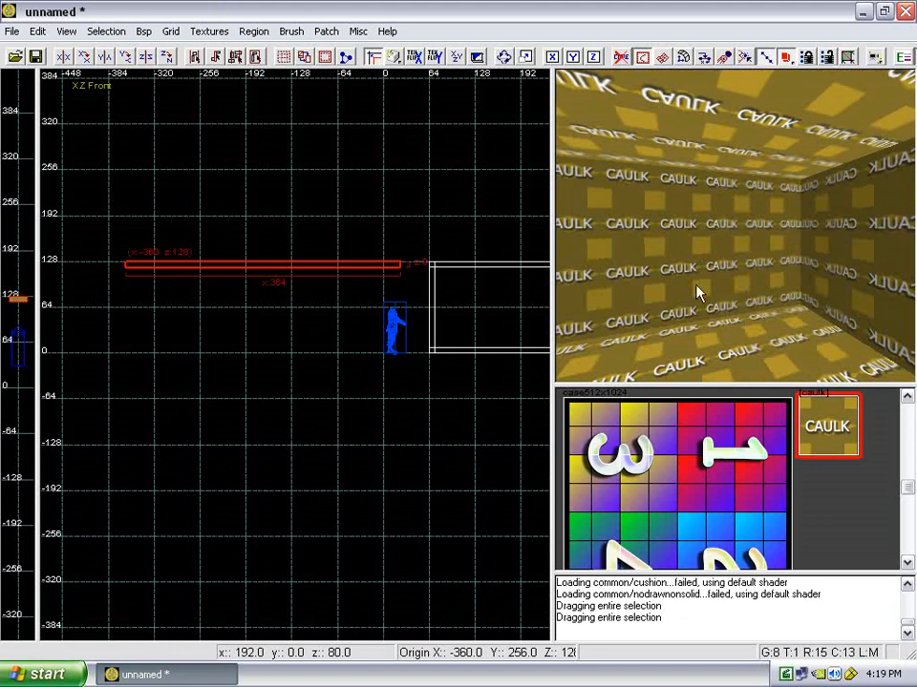
pyautogui.rightClick(733, 289)
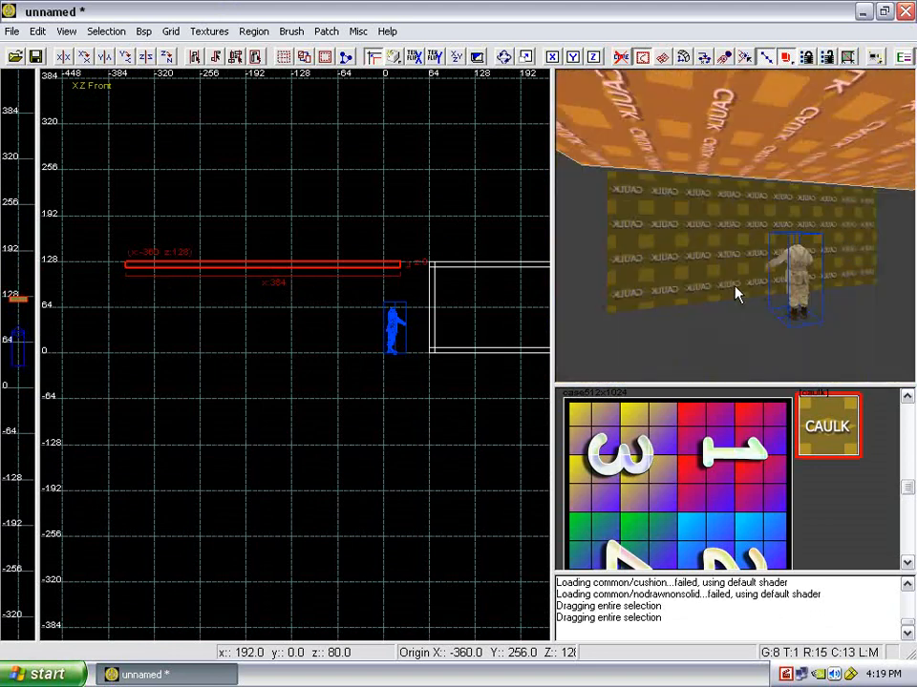
pyautogui.moveTo(734, 286); pyautogui.dragTo(732, 284, button='right')
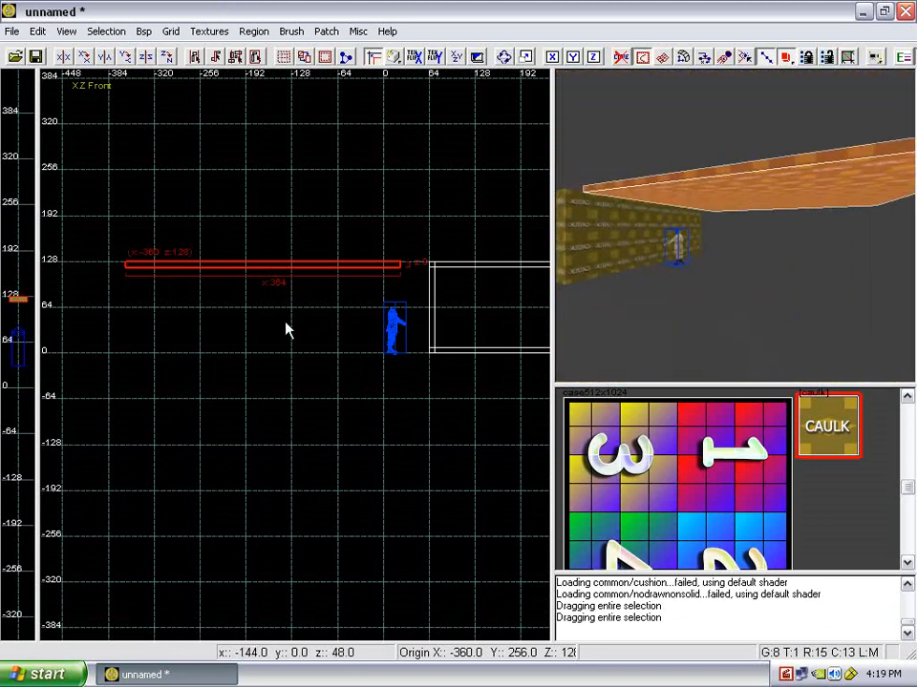
pyautogui.moveTo(239, 307); pyautogui.dragTo(235, 392)
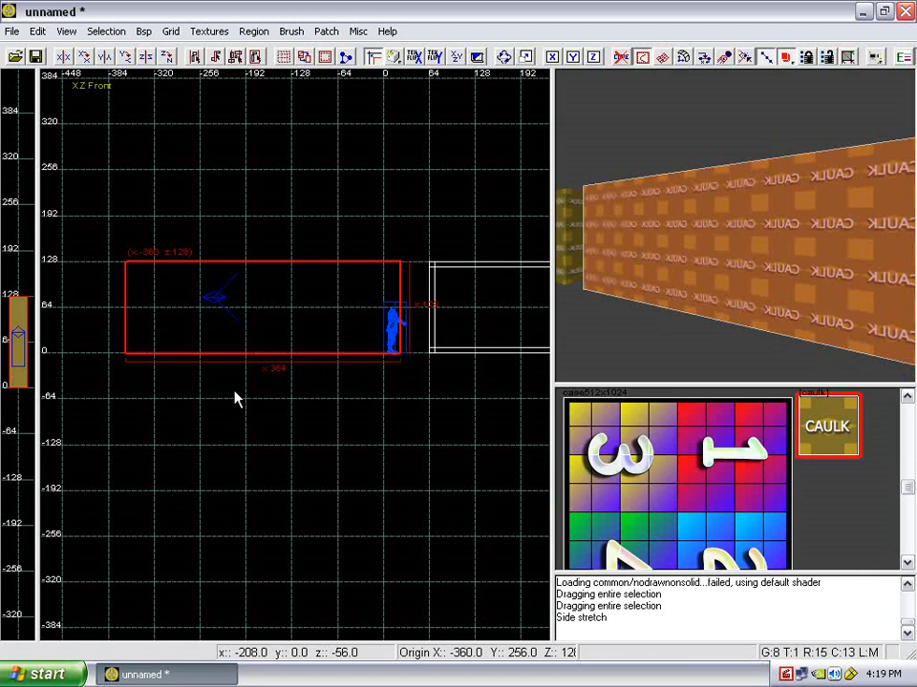
# Compare the solid block with the hollow room in the 3D view by selecting the block and a room wall.
pyautogui.press('Escape')
pyautogui.moveTo(644, 307); pyautogui.dragTo(643, 315, button='right')
pyautogui.keyDown('shift'); pyautogui.click(674, 279); pyautogui.keyUp('shift')
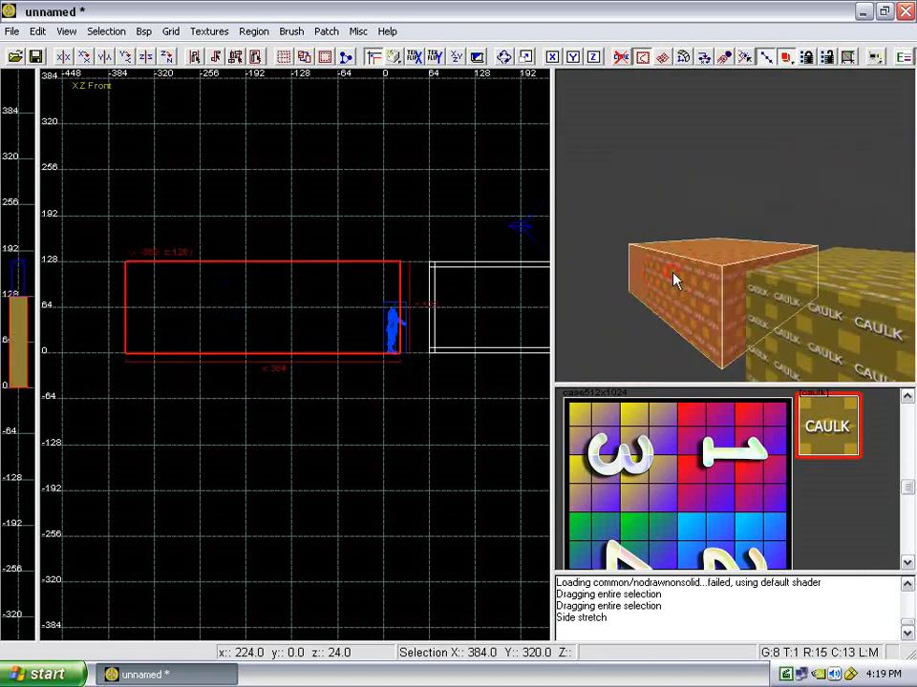
pyautogui.press('Escape')
pyautogui.keyDown('shift'); pyautogui.click(854, 345); pyautogui.keyUp('shift')
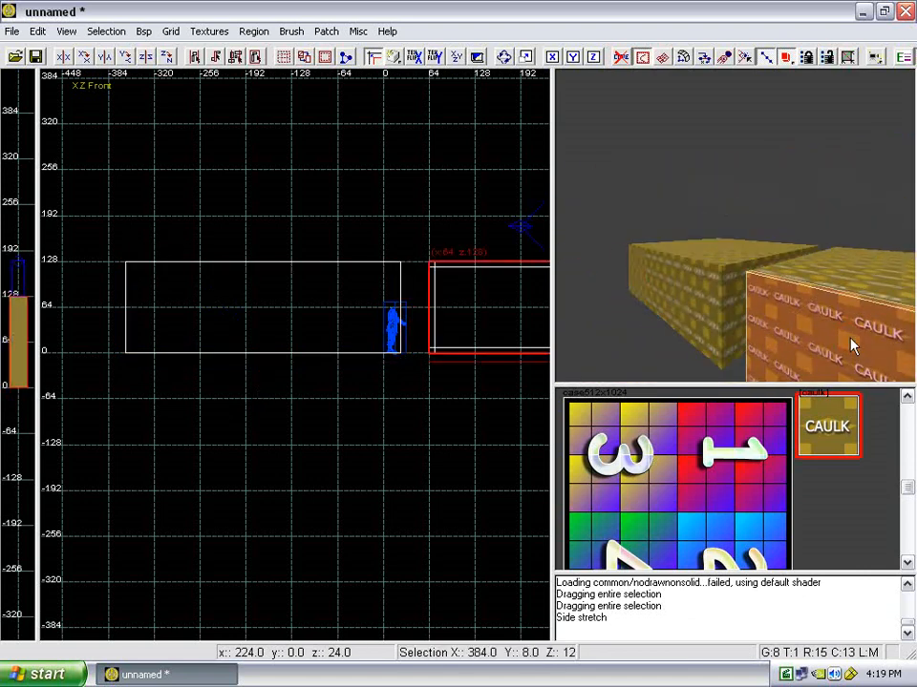
pyautogui.press('Escape')
pyautogui.moveTo(853, 344)
pyautogui.mouseDown(button='right')
pyautogui.moveTo(772, 333)
pyautogui.moveTo(707, 310)
pyautogui.mouseUp(button='right')
# Move the solid block farther from the room in the top view, to X -584, and deselect it.
pyautogui.keyDown('shift'); pyautogui.click(706, 310); pyautogui.keyUp('shift')
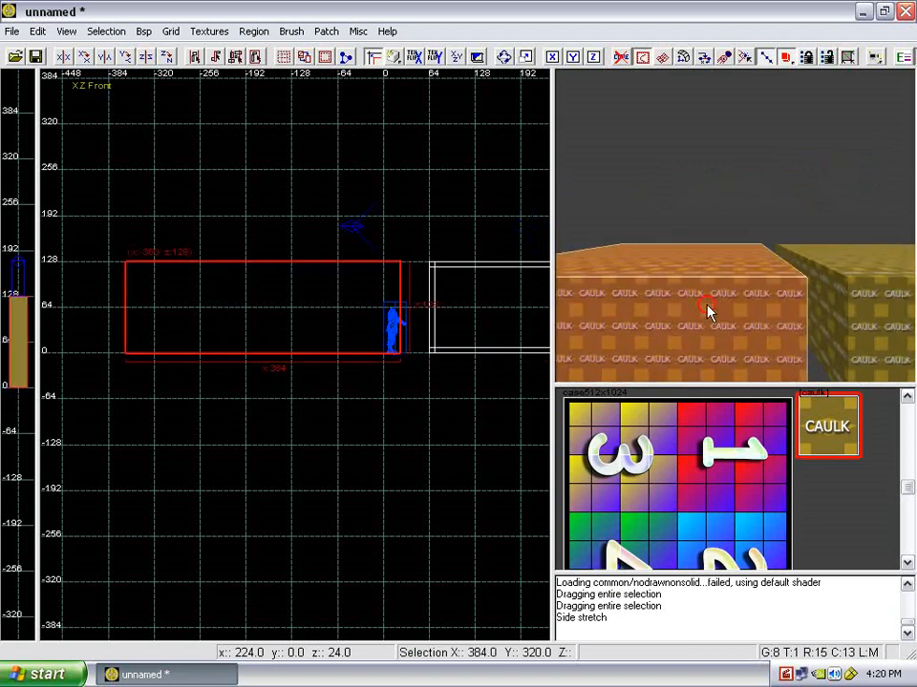
pyautogui.hotkey('ctrl', 'Tab')
pyautogui.moveTo(323, 327)
pyautogui.mouseDown()
pyautogui.moveTo(229, 336)
pyautogui.moveTo(223, 325)
pyautogui.mouseUp()
pyautogui.press('Escape')
pyautogui.moveTo(680, 308); pyautogui.dragTo(681, 307, button='right')
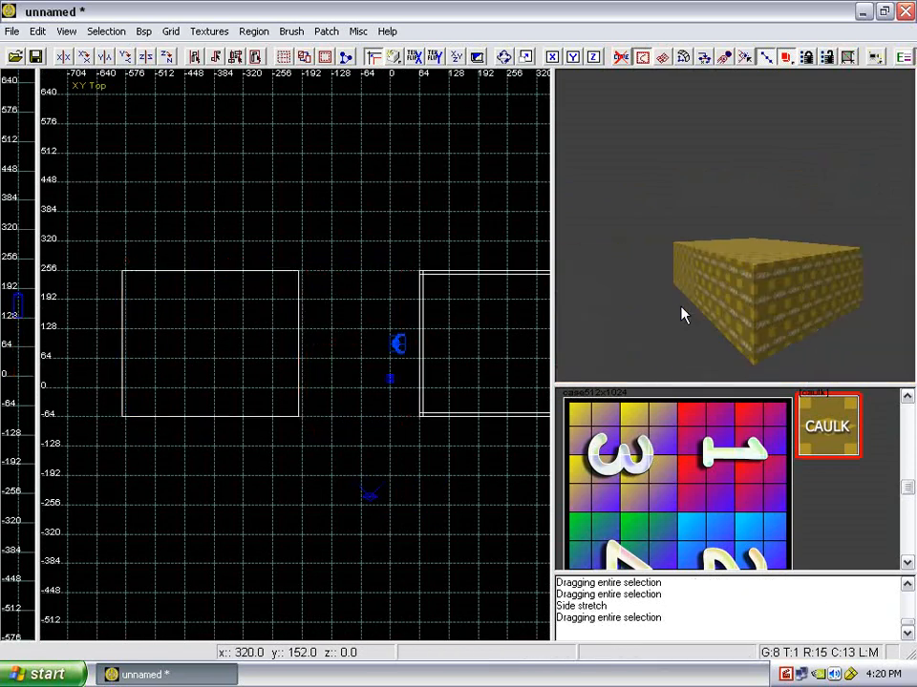
# Shrink the separate block from its underside in the front view to an 8-unit-thick ceiling slab with its top at Z 128.
pyautogui.keyDown('shift'); pyautogui.click(705, 304); pyautogui.keyUp('shift')
pyautogui.moveTo(409, 344); pyautogui.dragTo(571, 299, button='right')
pyautogui.scroll(2, 294, 359)
pyautogui.hotkey('ctrl', 'Tab')
pyautogui.scroll(-3, 315, 379)
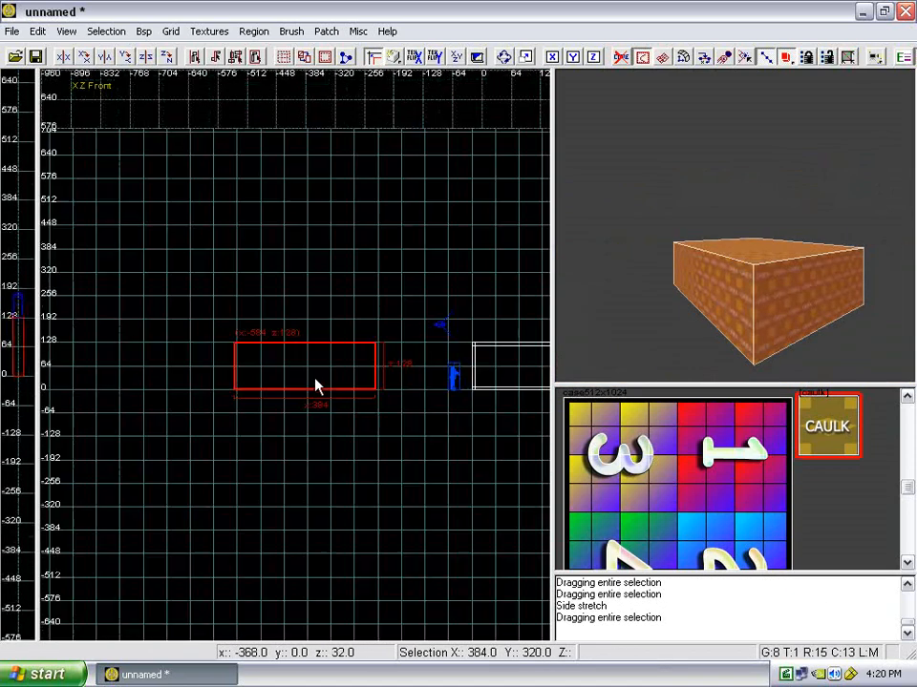
pyautogui.scroll(2, 314, 398)
pyautogui.moveTo(317, 428); pyautogui.dragTo(301, 353)
pyautogui.scroll(3, 298, 352)
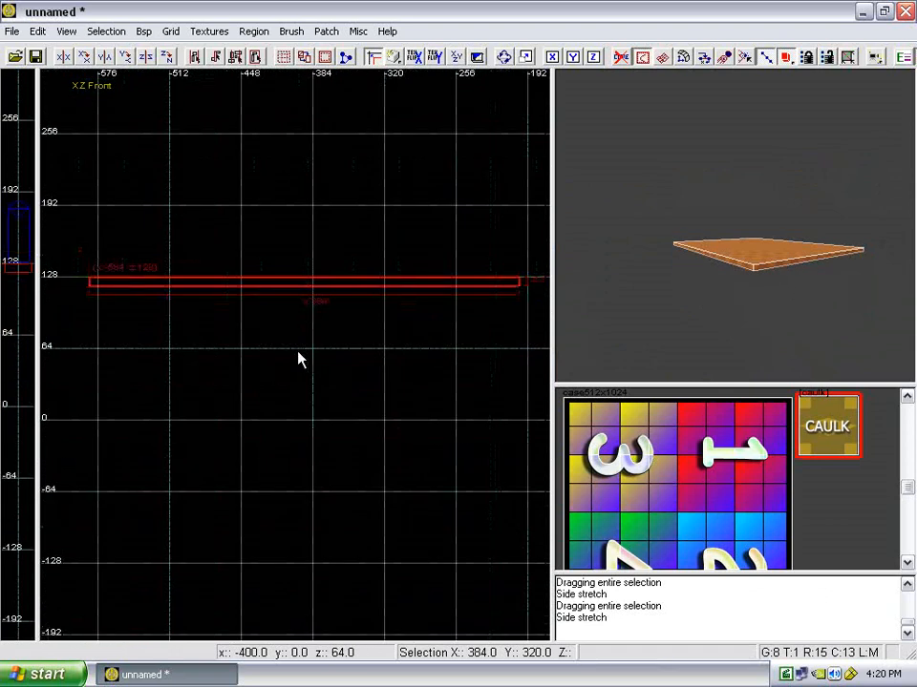
pyautogui.scroll(1, 298, 354)
pyautogui.moveTo(290, 195); pyautogui.dragTo(444, 215, button='right')
pyautogui.moveTo(270, 351); pyautogui.dragTo(272, 331)
pyautogui.moveTo(272, 331); pyautogui.dragTo(150, 338, button='right')
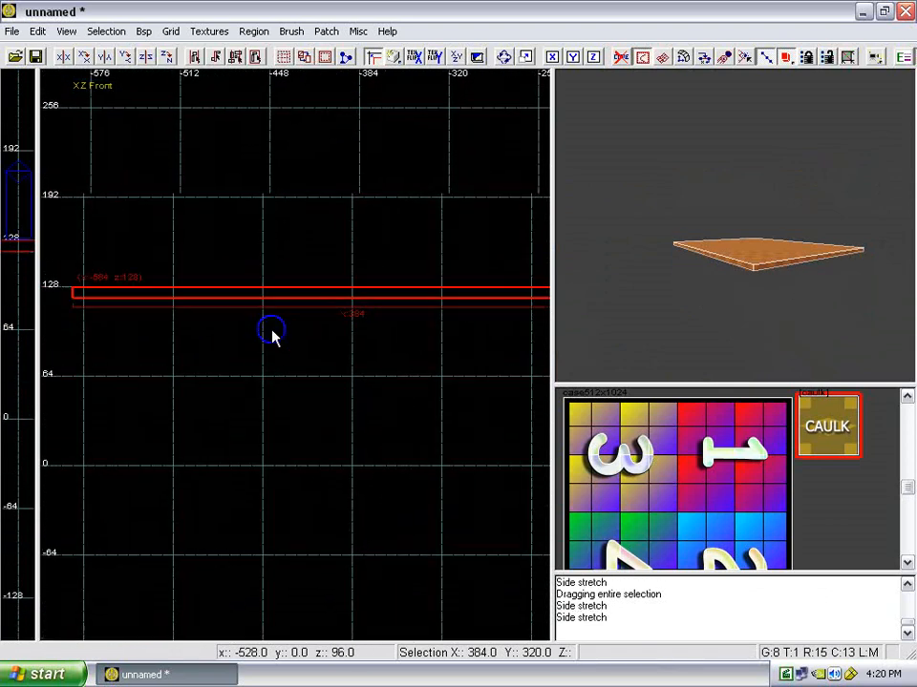
# Duplicate the separate ceiling slab and move the copy straight down as a floor, with its underside at Z 0.
pyautogui.scroll(-4, 271, 331)
pyautogui.scroll(6, 268, 333)
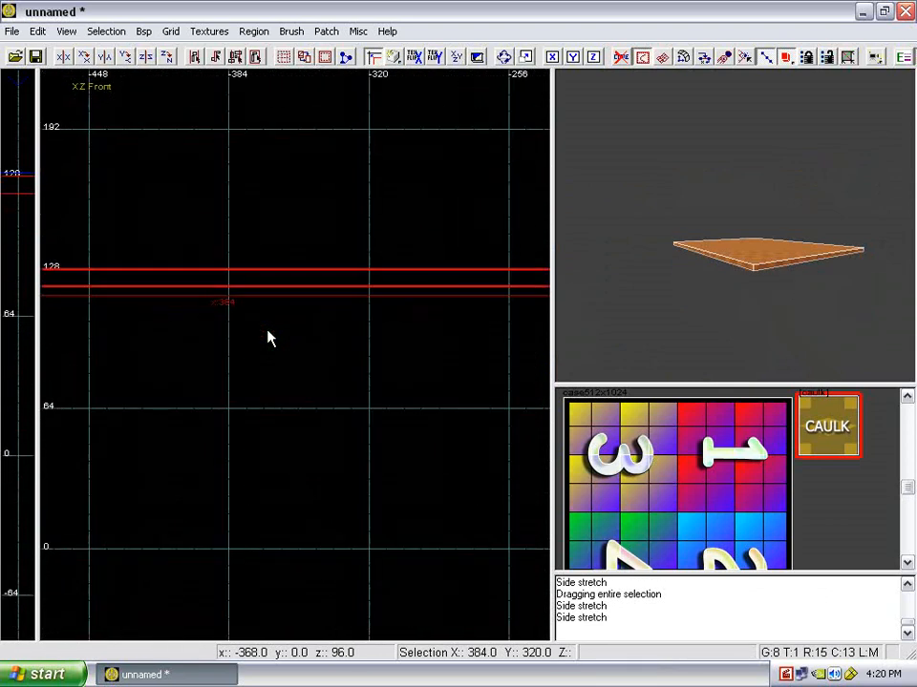
pyautogui.scroll(-6, 269, 337)
pyautogui.scroll(2, 281, 338)
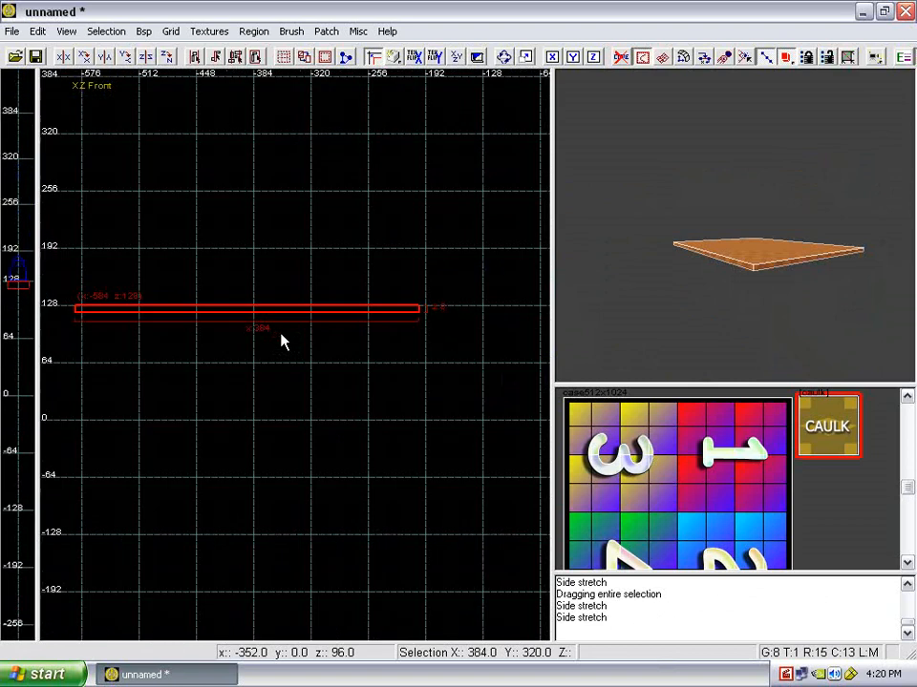
pyautogui.press('space')
pyautogui.moveTo(302, 319)
pyautogui.mouseDown()
pyautogui.moveTo(286, 389)
pyautogui.moveTo(323, 432)
pyautogui.mouseUp()
pyautogui.moveTo(324, 432); pyautogui.dragTo(315, 433, button='right')
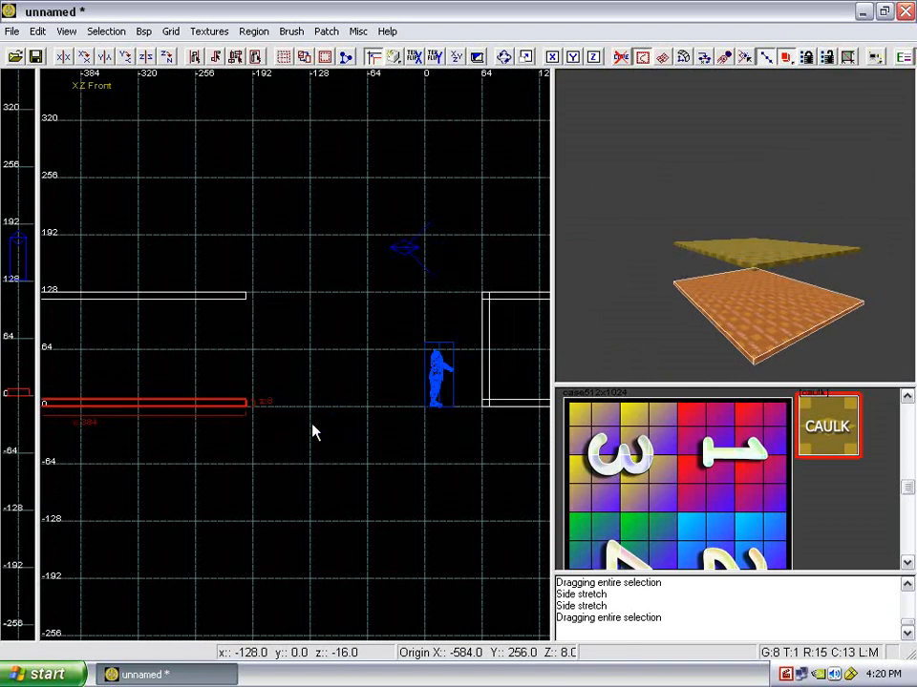
# Examine the new floor and ceiling slabs beside the hollow room in the 3D view, checking a room wall for reference.
pyautogui.rightClick(769, 291)
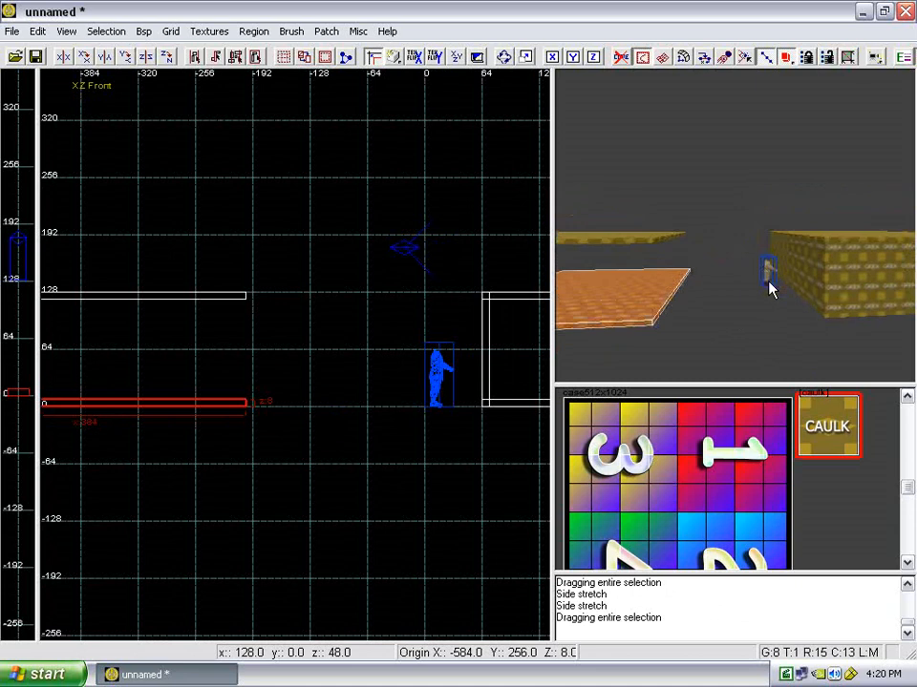
pyautogui.press('Escape')
pyautogui.rightClick(752, 269)
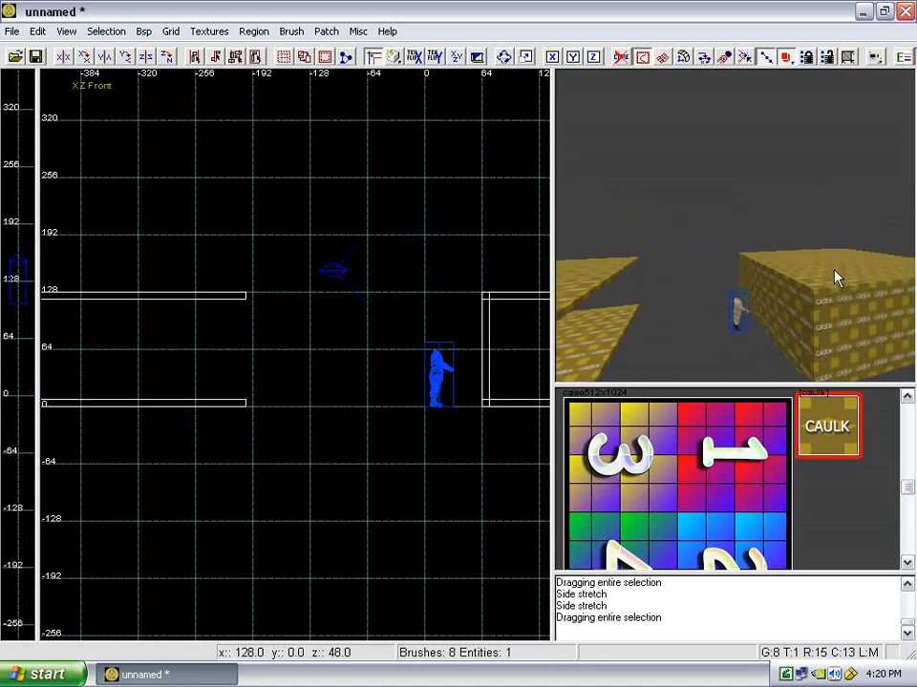
pyautogui.keyDown('shift'); pyautogui.click(837, 329); pyautogui.keyUp('shift')
pyautogui.rightClick(778, 322)
pyautogui.press('Escape')
pyautogui.rightClick(781, 324)
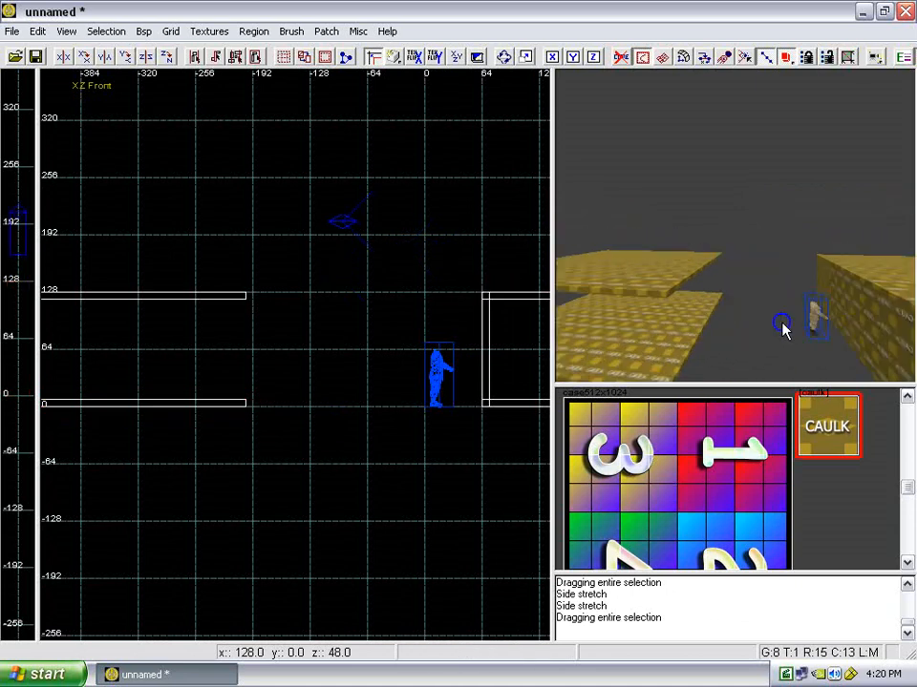
# Select the new ceiling slab and duplicate it as the basis for a wall.
pyautogui.moveTo(780, 323); pyautogui.dragTo(763, 323, button='right')
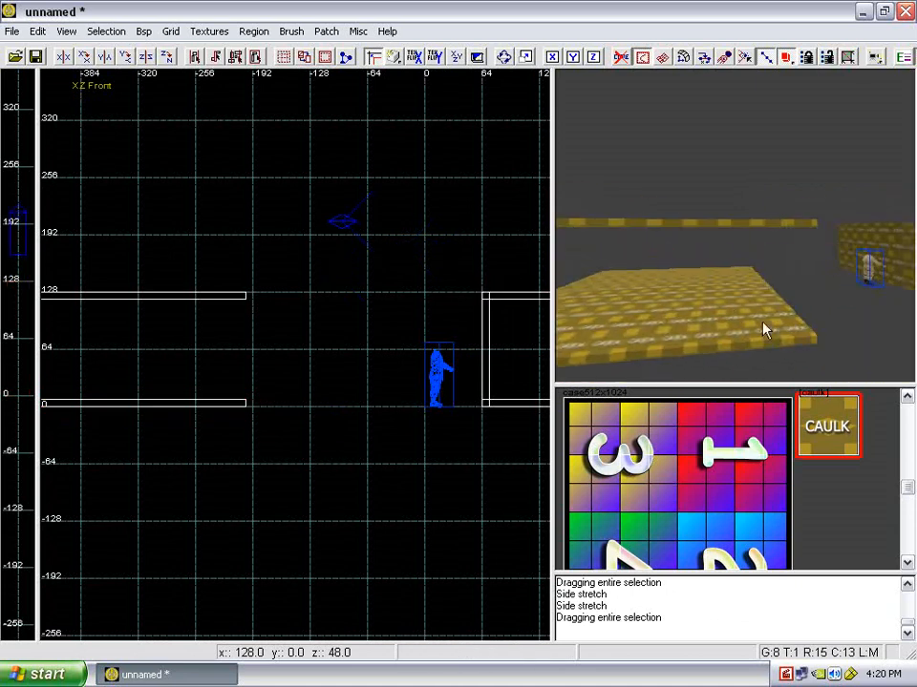
pyautogui.keyDown('shift'); pyautogui.click(721, 226); pyautogui.keyUp('shift')
pyautogui.moveTo(381, 283); pyautogui.dragTo(326, 293, button='right')
pyautogui.press('space')
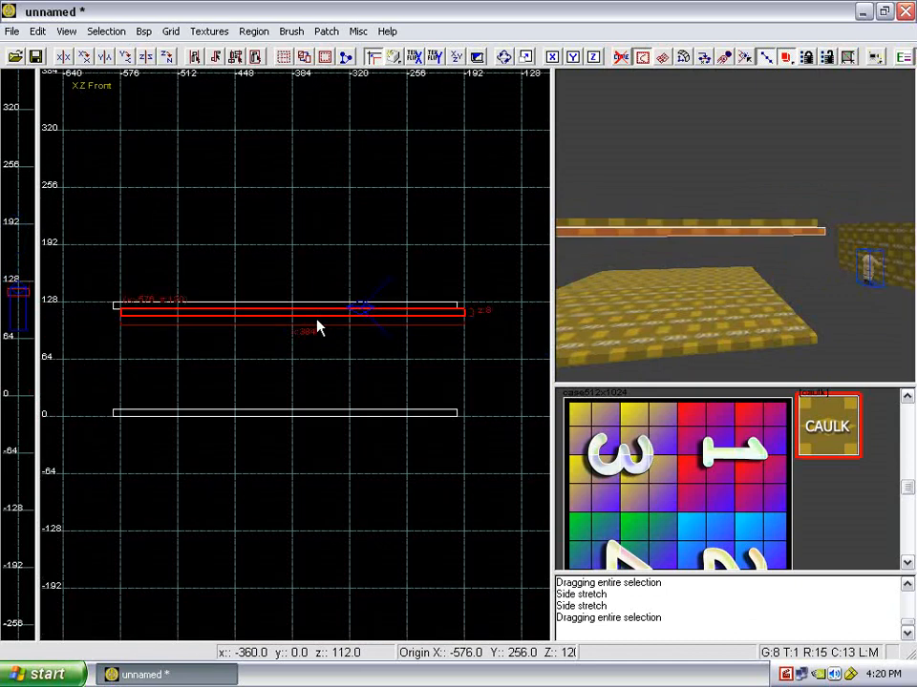
# Try rotating the duplicated slab about Z, Y and X and flipping it in Z, undoing each transformation.
pyautogui.click(168, 58)
pyautogui.click(168, 58)
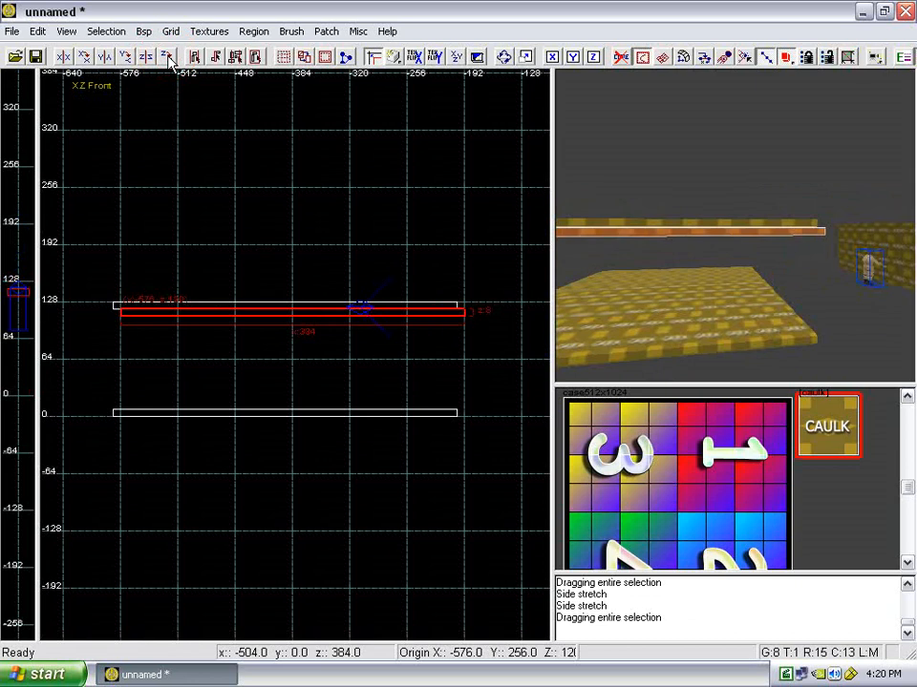
pyautogui.hotkey('ctrl', 'z')
pyautogui.hotkey('ctrl', 'z')
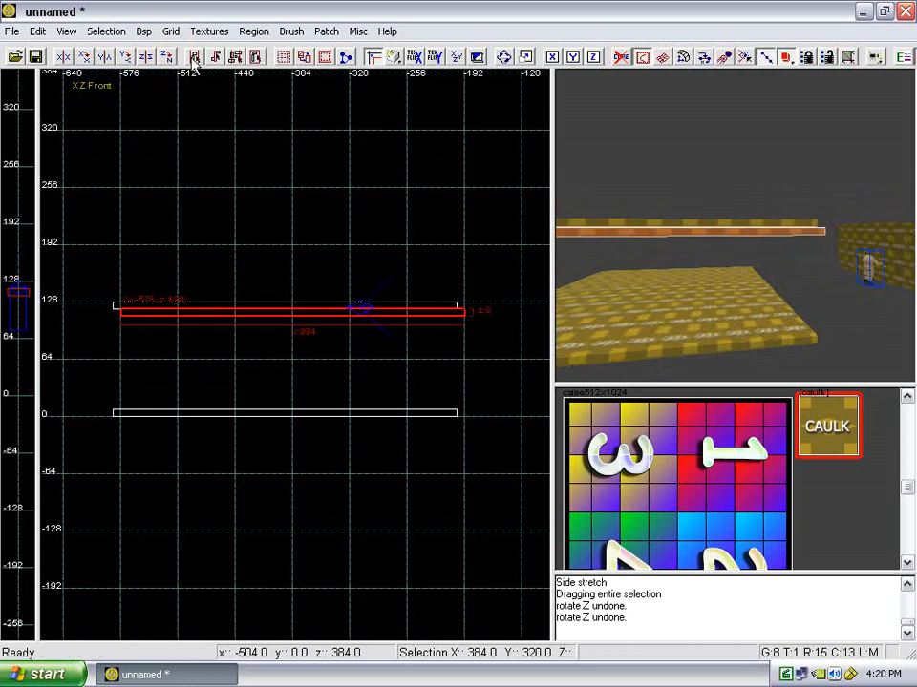
pyautogui.click(127, 57)
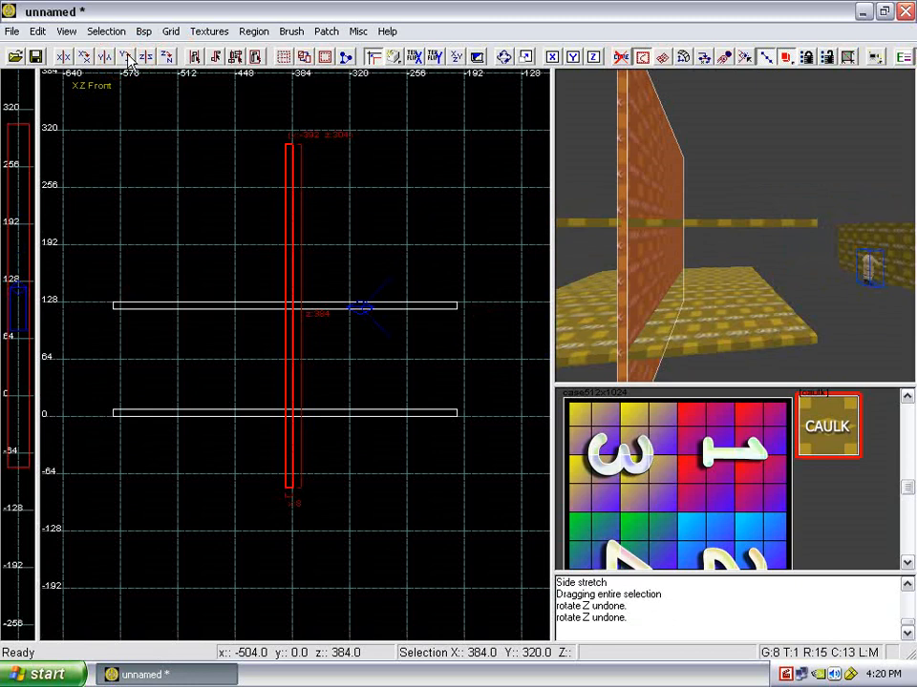
pyautogui.hotkey('ctrl', 'z')
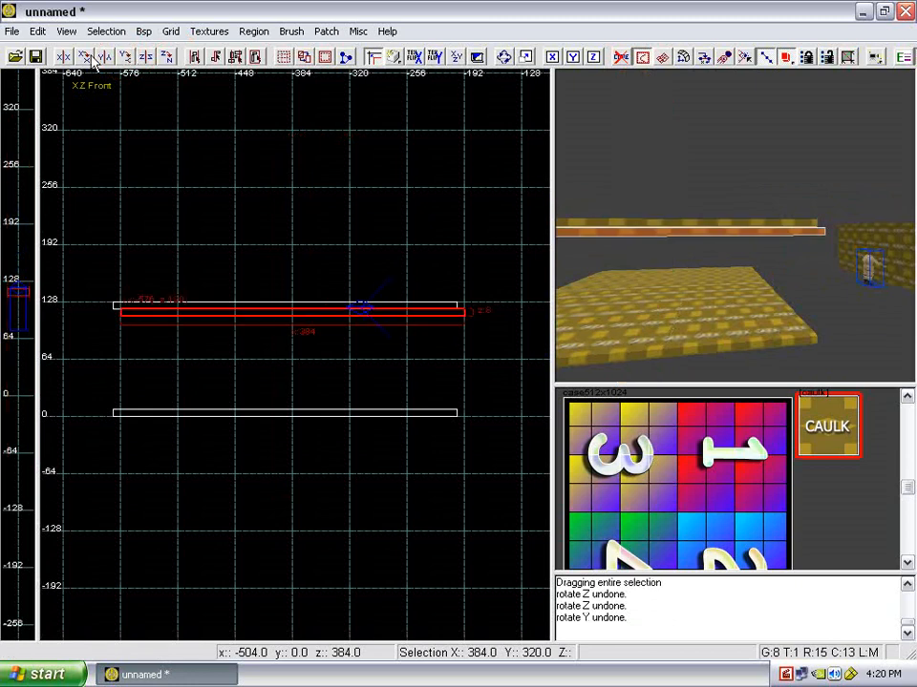
pyautogui.click(87, 59)
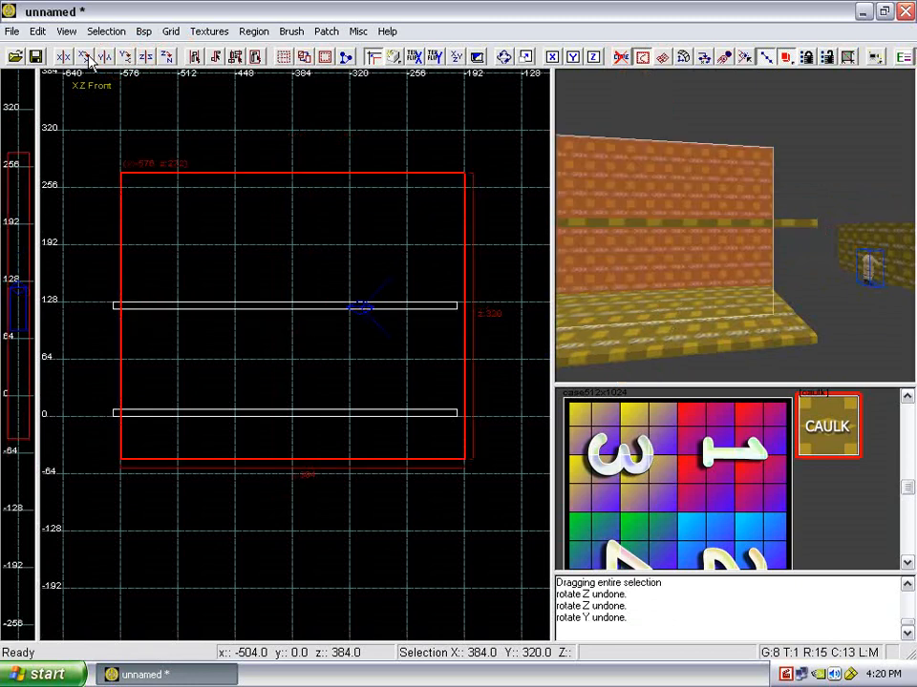
pyautogui.hotkey('ctrl', 'z')
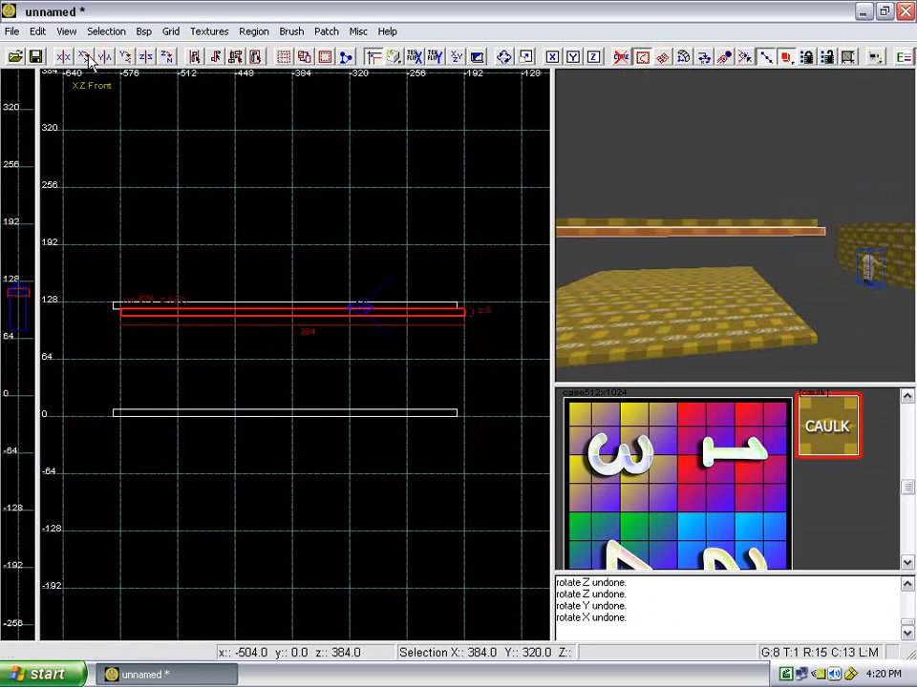
pyautogui.click(149, 59)
pyautogui.hotkey('ctrl', 'z')
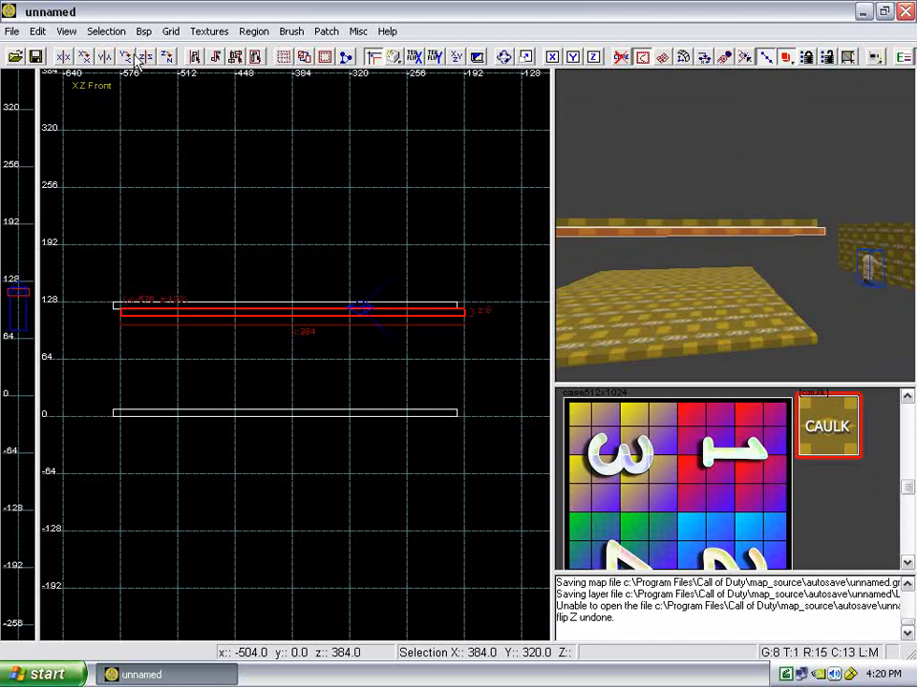
# Rotate the duplicated slab about Y and move it flush with the end of the floor and ceiling nearest the actor.
pyautogui.click(127, 58)
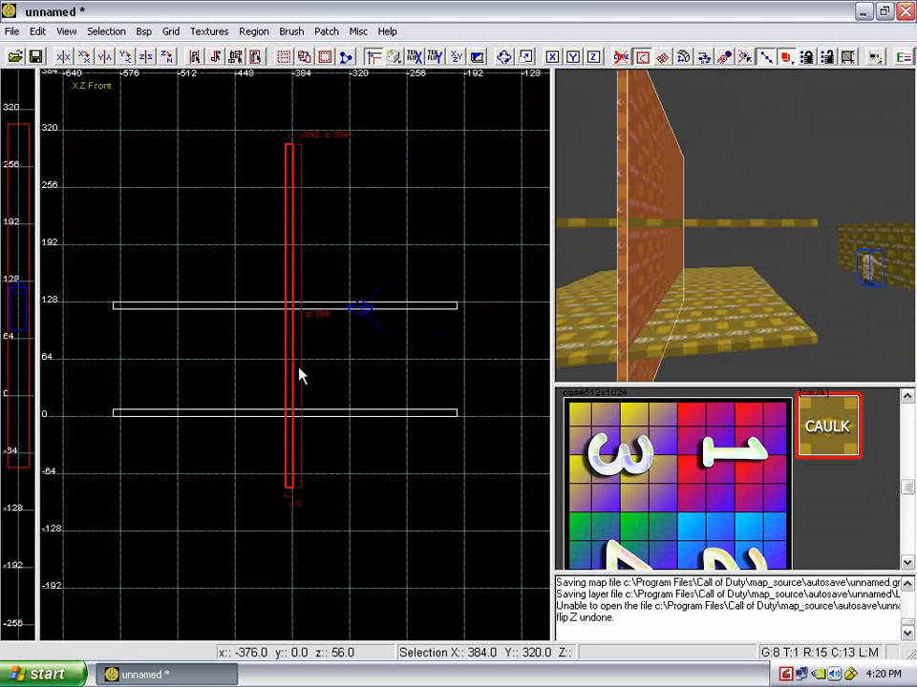
pyautogui.moveTo(293, 374); pyautogui.dragTo(453, 381)
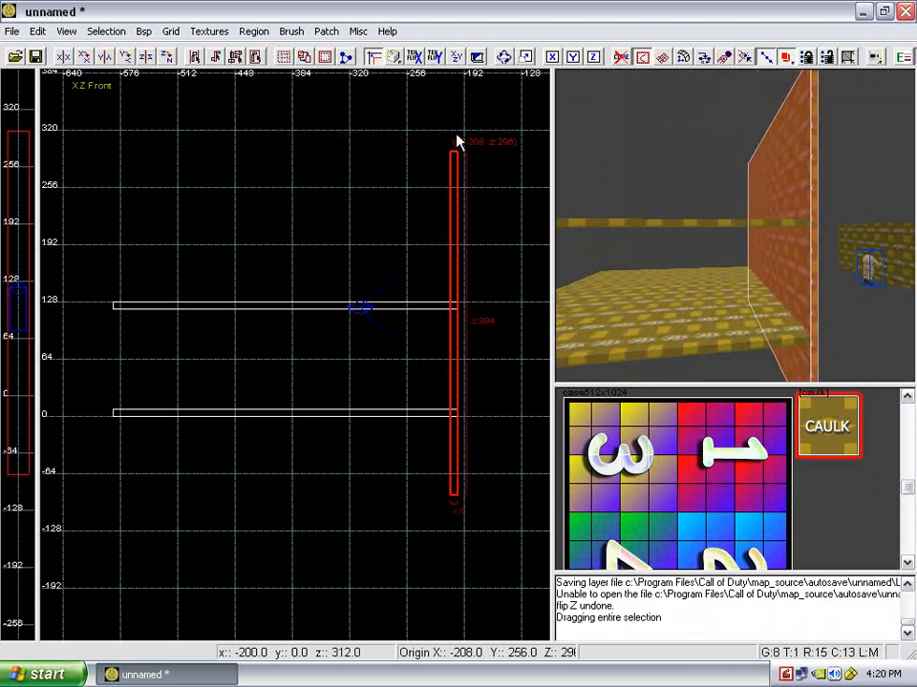
# Trim the upright wall's top to Z 128 and its bottom to Z 0, matching the ceiling's top and floor's underside.
pyautogui.moveTo(457, 141); pyautogui.dragTo(455, 300)
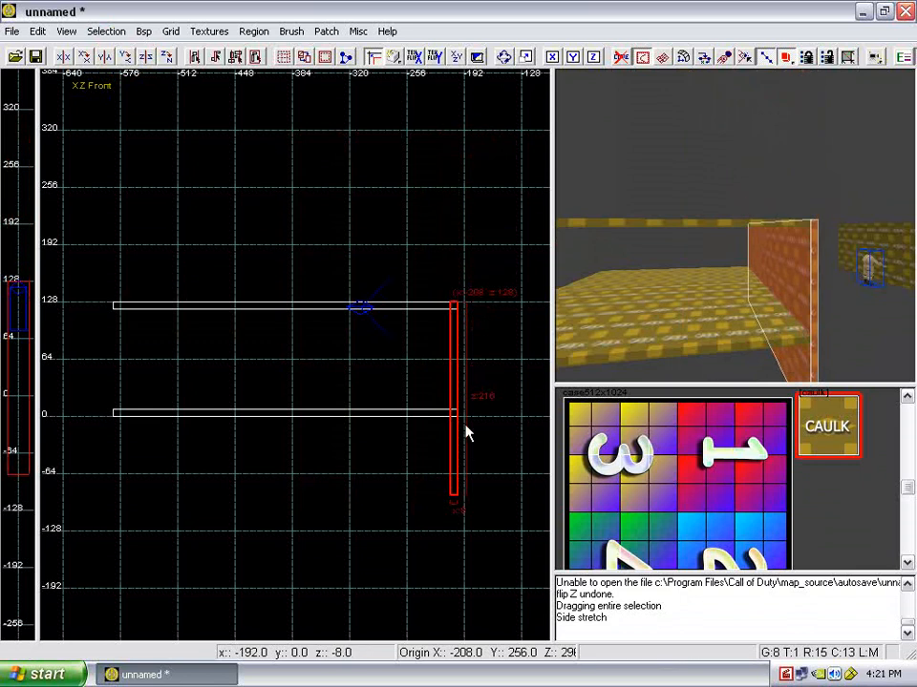
pyautogui.moveTo(456, 518); pyautogui.dragTo(456, 417)
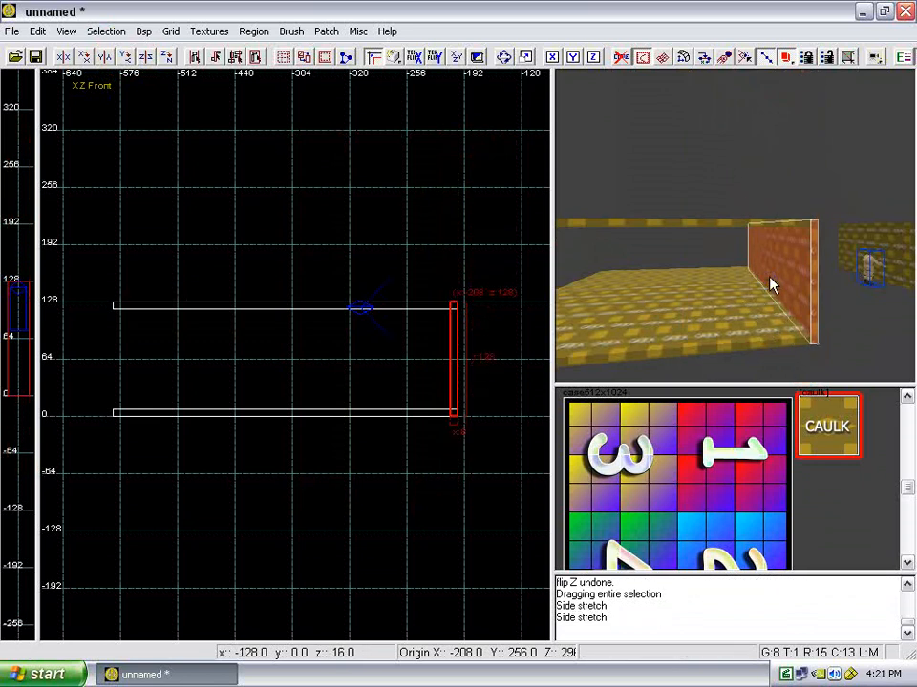
pyautogui.scroll(3, 769, 285)
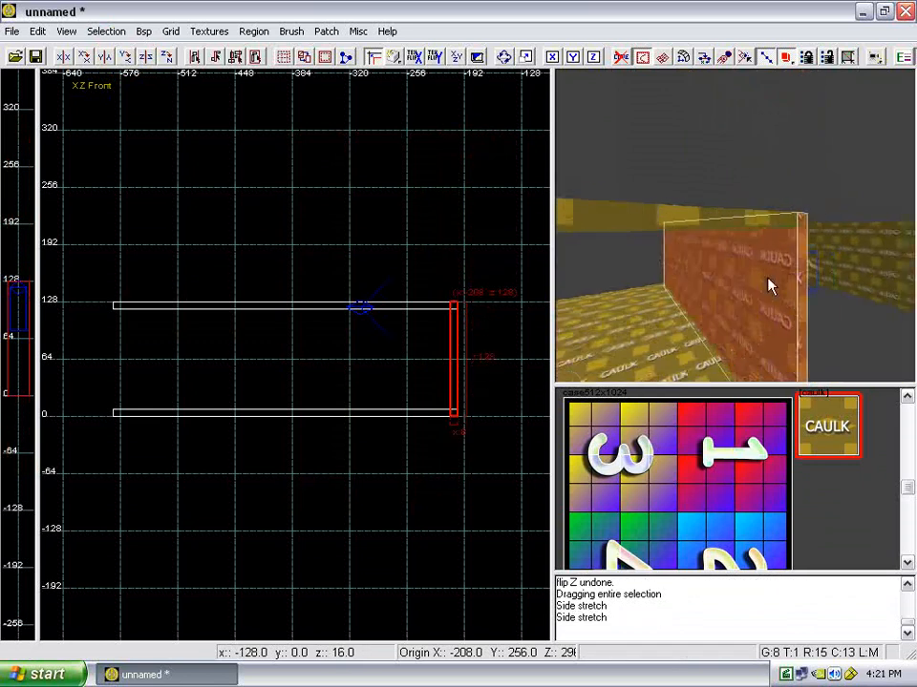
# Duplicate the upright end wall and move the copy flush with the opposite end of the floor and ceiling.
pyautogui.rightClick(769, 285)
pyautogui.moveTo(462, 382); pyautogui.dragTo(123, 379)
pyautogui.rightClick(667, 317)
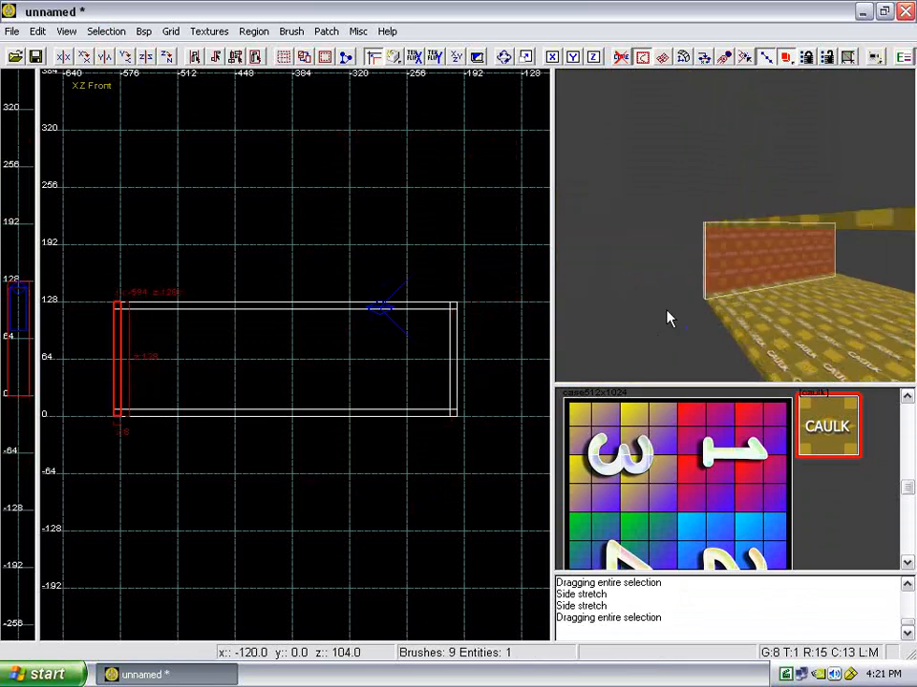
pyautogui.rightClick(667, 317)
# Duplicate the far end wall and rotate the copy about Z, after trying and undoing rotations about X and Y.
pyautogui.press('space')
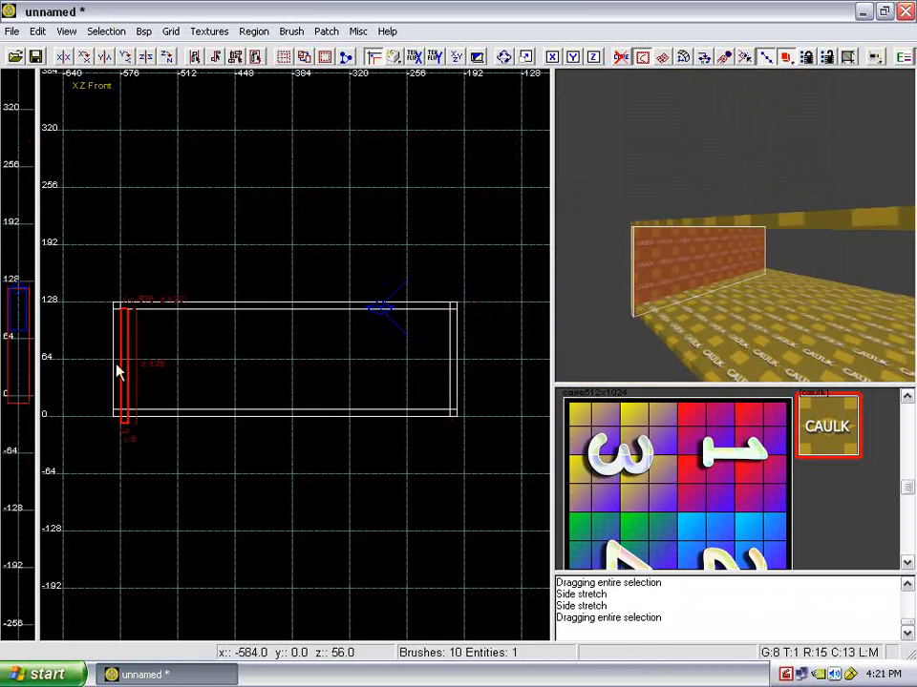
pyautogui.moveTo(118, 373); pyautogui.dragTo(137, 362)
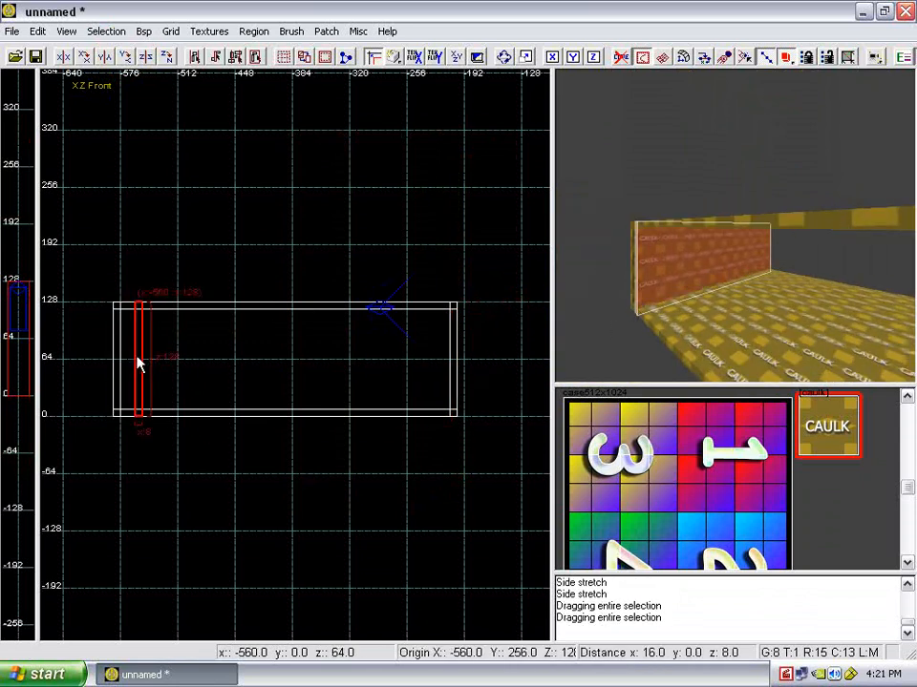
pyautogui.click(84, 57)
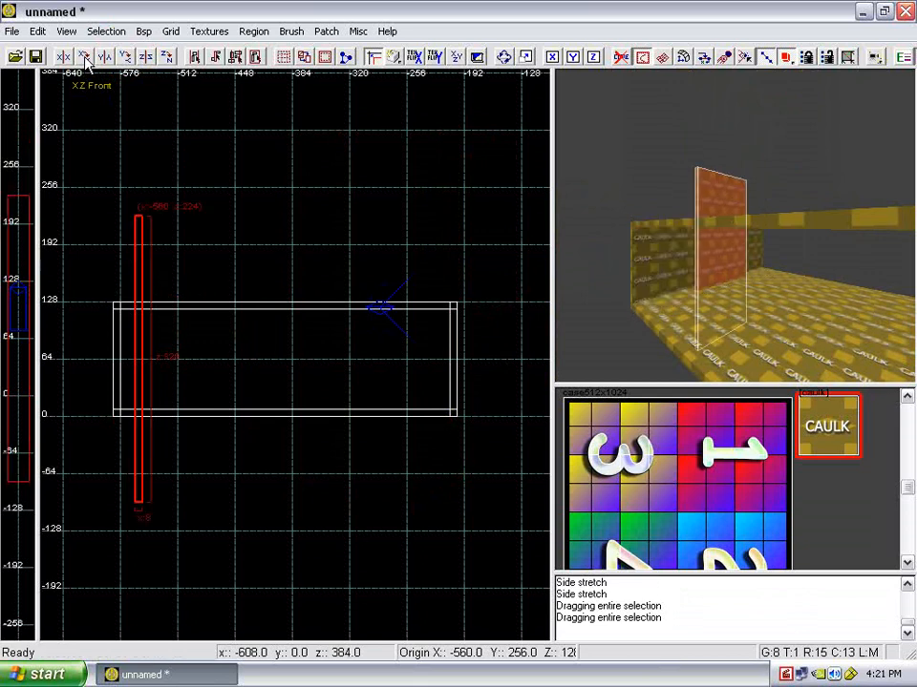
pyautogui.hotkey('ctrl', 'z')
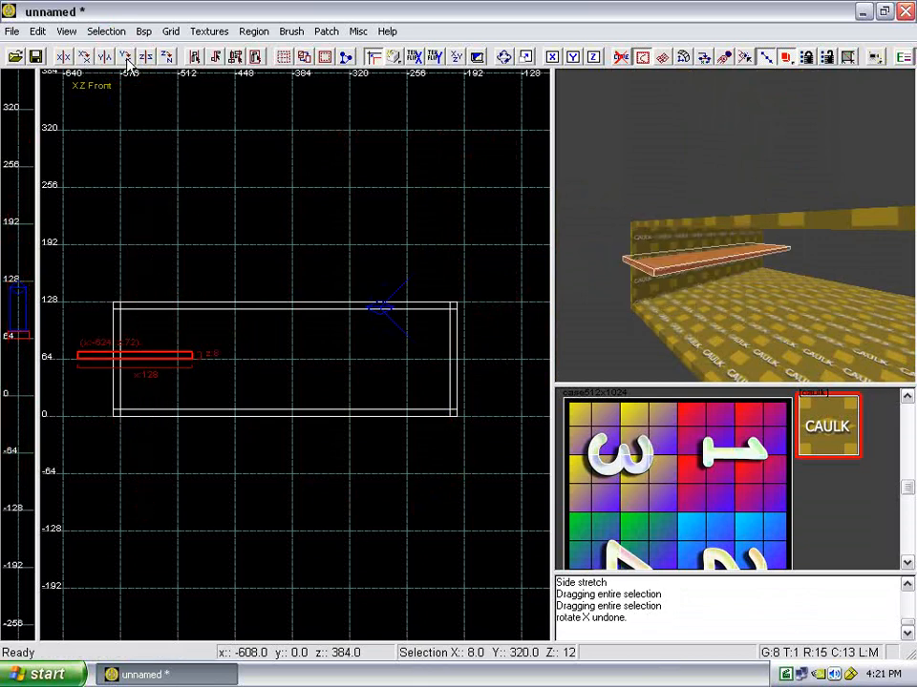
pyautogui.click(126, 57)
pyautogui.click(169, 57)
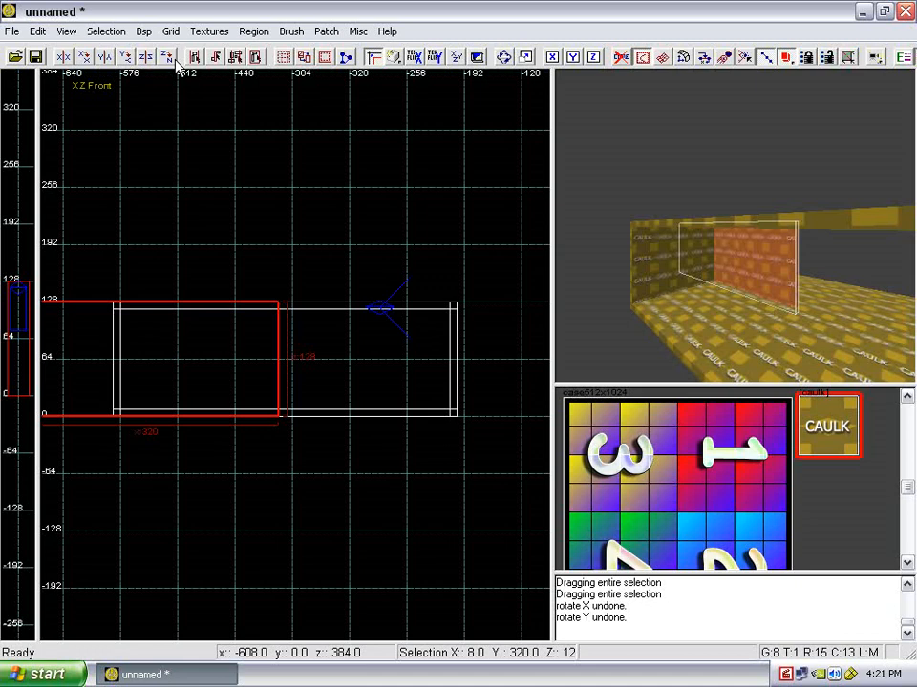
# Move the rotated wall flush with the floor edge at Y 256 and stretch it along X to 384 units.
pyautogui.hotkey('ctrl', 'Tab')
pyautogui.hotkey('ctrl', 'Tab')
pyautogui.scroll(1, 256, 363)
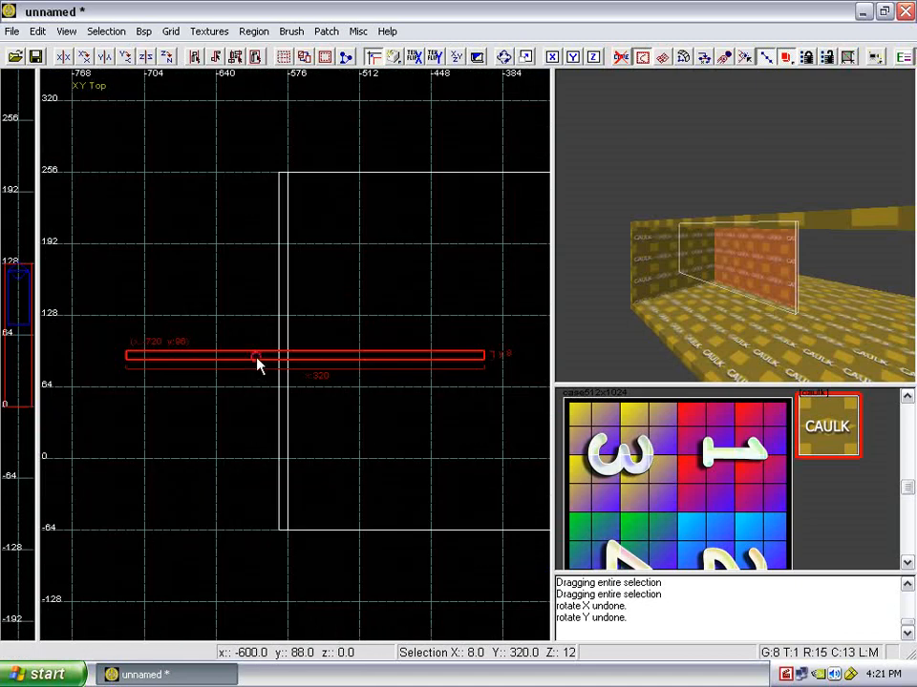
pyautogui.moveTo(260, 364)
pyautogui.mouseDown()
pyautogui.moveTo(423, 210)
pyautogui.moveTo(419, 183)
pyautogui.moveTo(412, 177)
pyautogui.moveTo(409, 189)
pyautogui.moveTo(397, 150)
pyautogui.moveTo(396, 161)
pyautogui.mouseUp()
pyautogui.moveTo(354, 178); pyautogui.dragTo(61, 188, button='right')
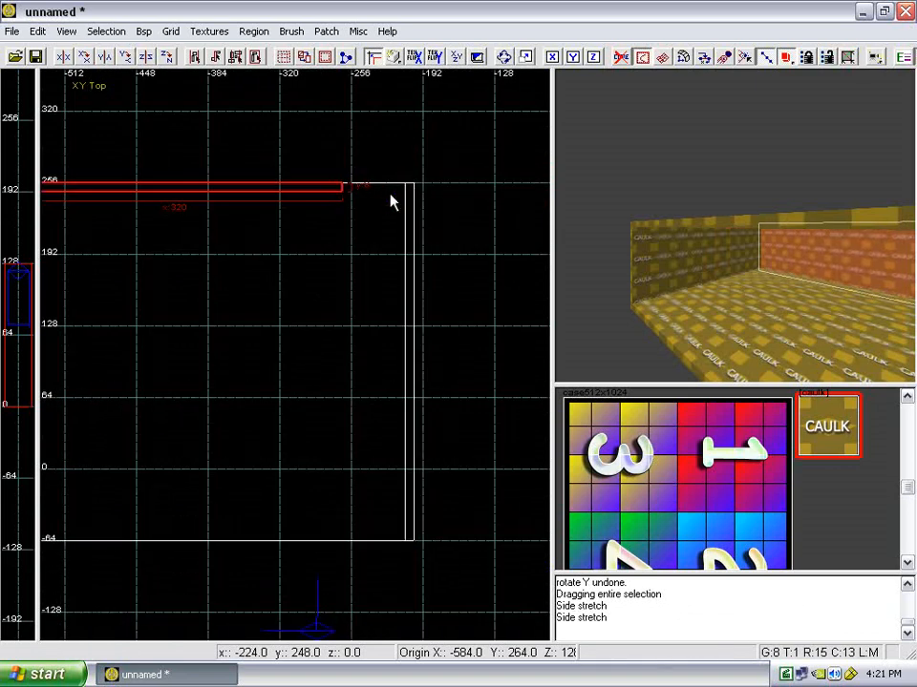
pyautogui.moveTo(380, 186); pyautogui.dragTo(449, 191)
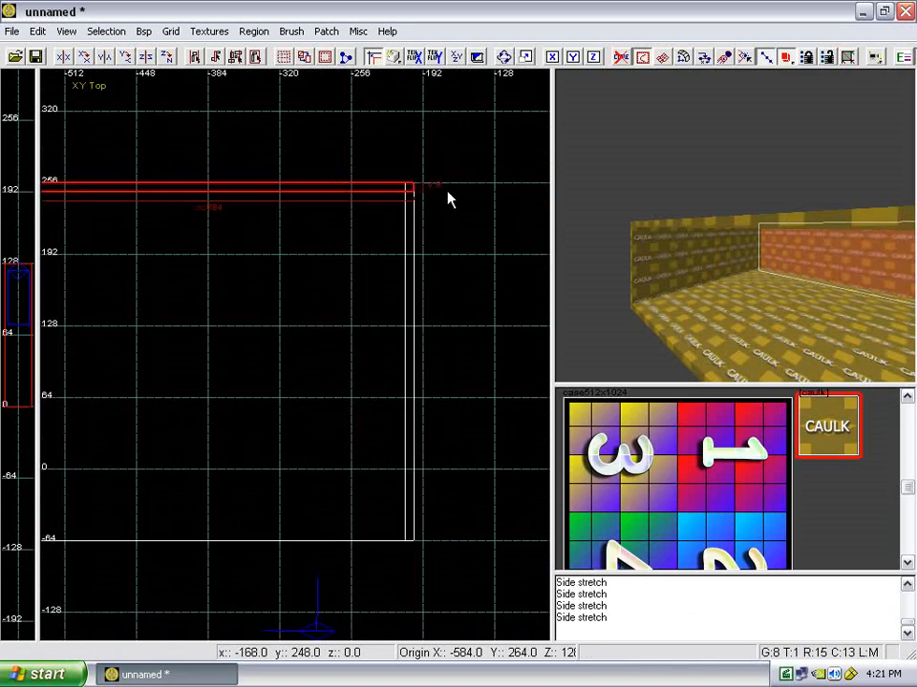
# Duplicate the long side wall and place the copy along the opposite floor edge at Y -64.
pyautogui.press('space')
pyautogui.moveTo(391, 196)
pyautogui.mouseDown()
pyautogui.moveTo(382, 195)
pyautogui.moveTo(358, 344)
pyautogui.moveTo(333, 593)
pyautogui.moveTo(334, 581)
pyautogui.mouseUp()
pyautogui.moveTo(363, 155); pyautogui.dragTo(345, 500)
pyautogui.press('Escape')
# Select all six brushes of the hollowed room from inside it to inspect its extents, and clear the selection.
pyautogui.moveTo(768, 297); pyautogui.dragTo(768, 299, button='right')
pyautogui.scroll(-7, 326, 296)
pyautogui.moveTo(334, 298); pyautogui.dragTo(278, 315, button='right')
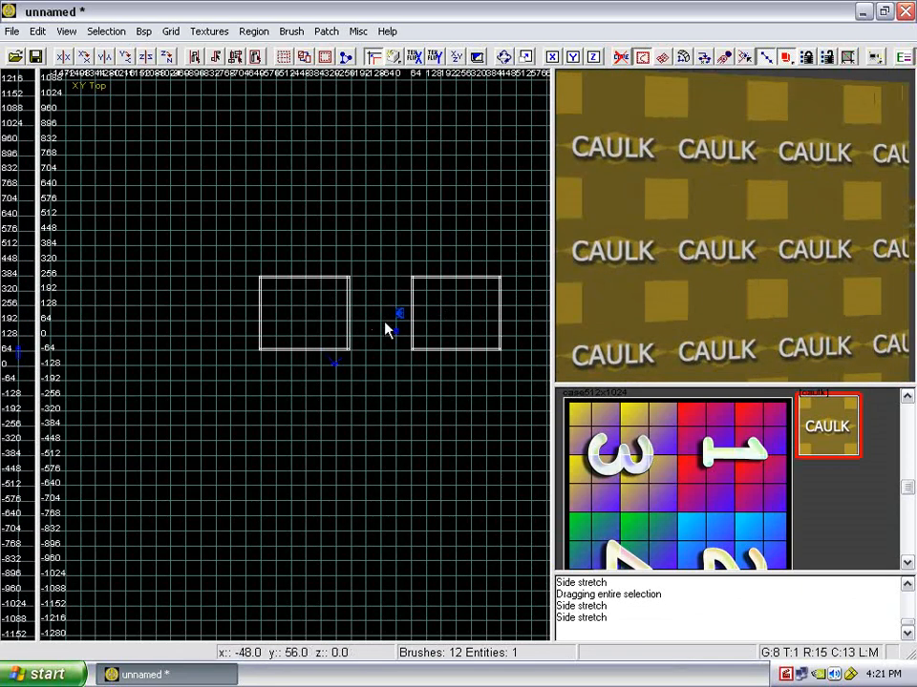
pyautogui.moveTo(593, 297); pyautogui.dragTo(770, 294, button='right')
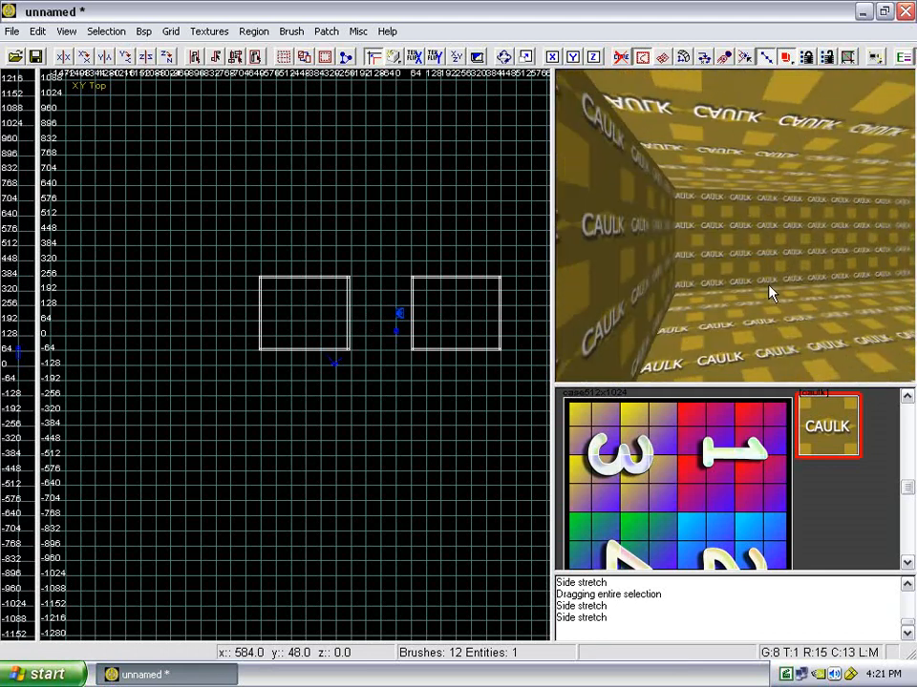
pyautogui.keyDown('shift'); pyautogui.click(768, 285); pyautogui.keyUp('shift')
pyautogui.keyDown('shift'); pyautogui.click(663, 237); pyautogui.keyUp('shift')
pyautogui.keyDown('shift'); pyautogui.click(717, 172); pyautogui.keyUp('shift')
pyautogui.moveTo(722, 206); pyautogui.dragTo(748, 253, button='right')
pyautogui.keyDown('shift'); pyautogui.click(749, 252); pyautogui.keyUp('shift')
pyautogui.keyDown('shift'); pyautogui.click(778, 311); pyautogui.keyUp('shift')
pyautogui.keyDown('shift'); pyautogui.click(831, 264); pyautogui.keyUp('shift')
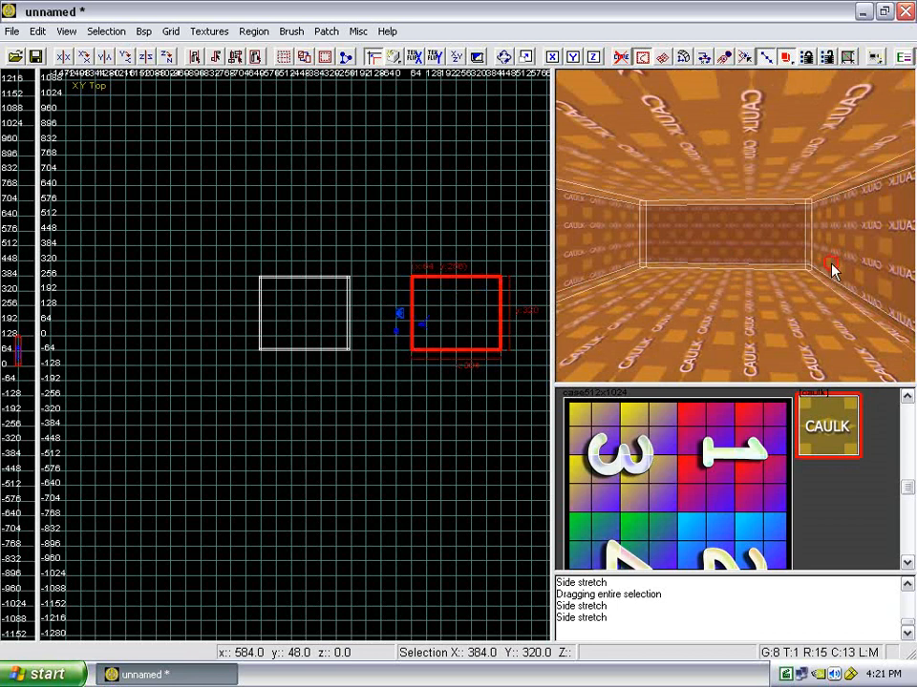
pyautogui.scroll(5, 369, 328)
pyautogui.press('Escape')
# Select the slab-built room's six brushes to compare it with the hollowed room, and check that a single wall selects separately.
pyautogui.moveTo(577, 310); pyautogui.dragTo(578, 309, button='right')
pyautogui.keyDown('shift'); pyautogui.click(668, 252); pyautogui.keyUp('shift')
pyautogui.keyDown('shift'); pyautogui.click(811, 260); pyautogui.keyUp('shift')
pyautogui.keyDown('shift'); pyautogui.click(768, 313); pyautogui.keyUp('shift')
pyautogui.keyDown('shift'); pyautogui.click(704, 187); pyautogui.keyUp('shift')
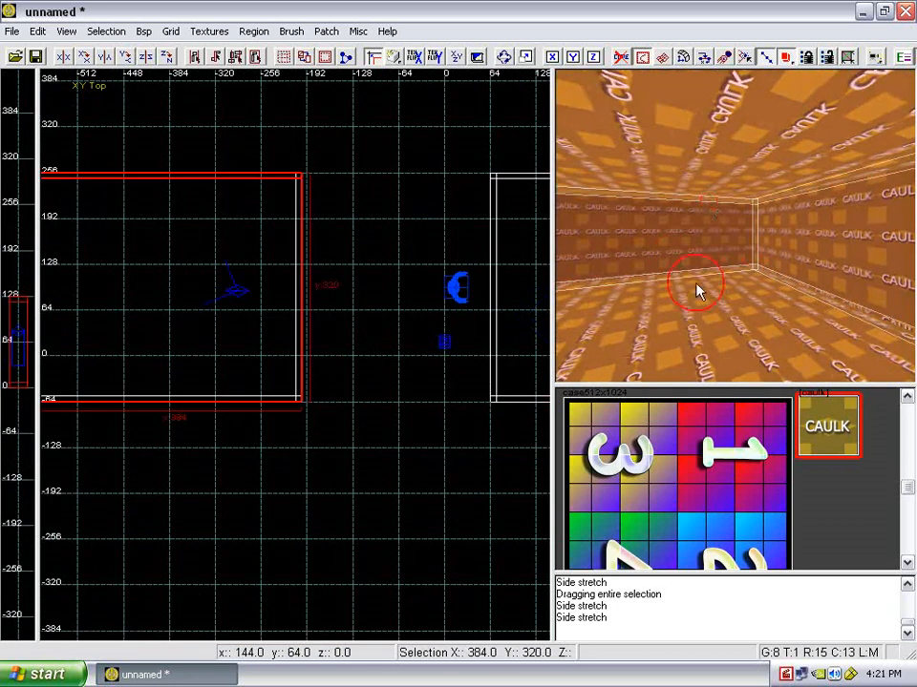
pyautogui.moveTo(696, 284); pyautogui.dragTo(696, 285, button='right')
pyautogui.keyDown('shift'); pyautogui.click(749, 267); pyautogui.keyUp('shift')
pyautogui.moveTo(748, 267); pyautogui.dragTo(749, 267, button='right')
pyautogui.keyDown('shift'); pyautogui.click(711, 263); pyautogui.keyUp('shift')
pyautogui.scroll(1, 344, 294)
pyautogui.hotkey('ctrl', 'Tab')
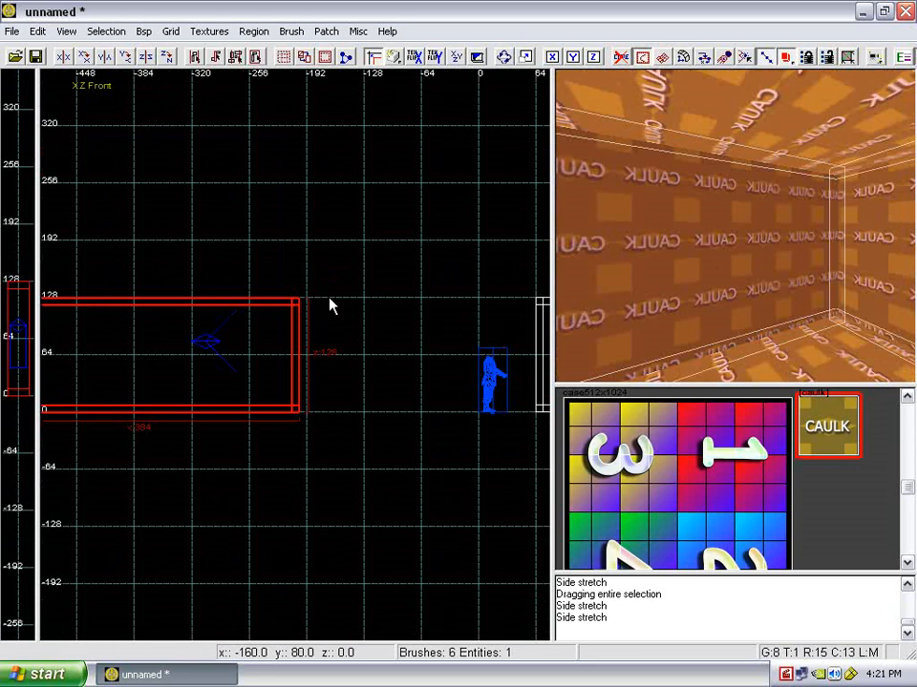
pyautogui.scroll(-2, 330, 307)
pyautogui.hotkey('ctrl', 'Tab')
pyautogui.hotkey('ctrl', 'Tab')
pyautogui.scroll(-2, 333, 313)
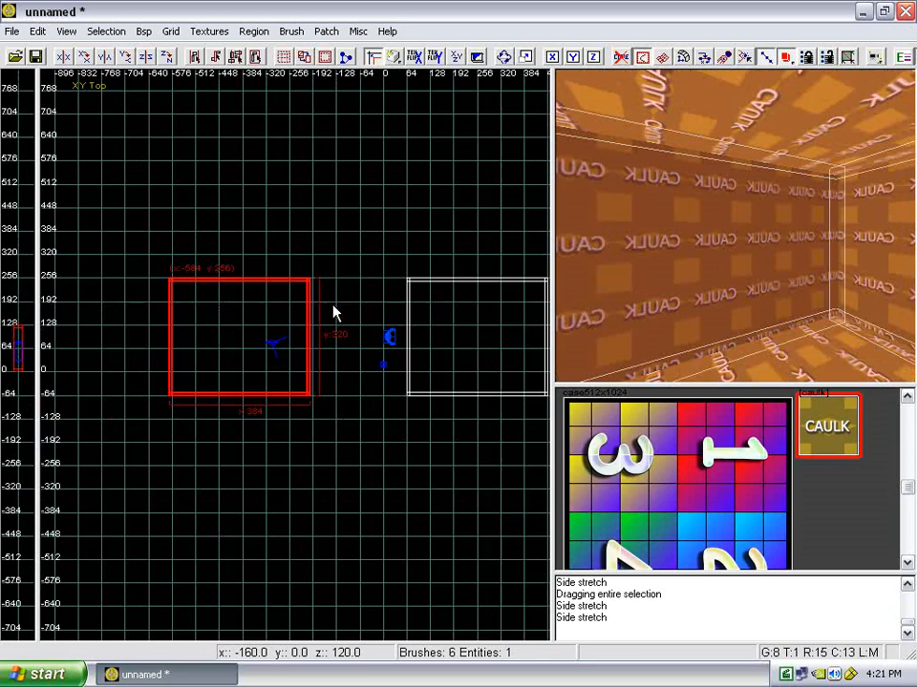
pyautogui.press('Escape')
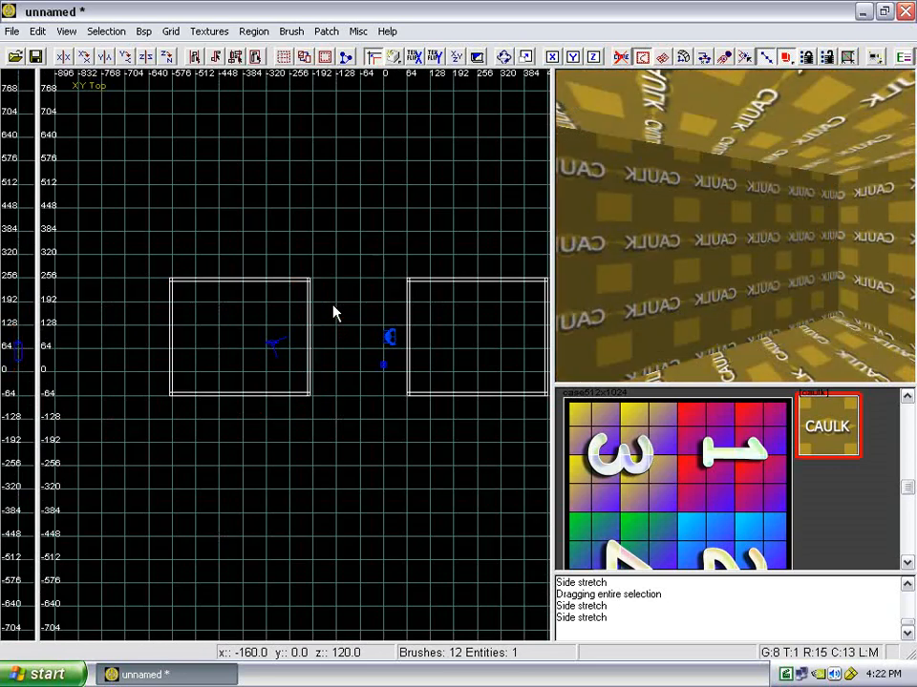
pyautogui.keyDown('shift'); pyautogui.click(601, 282); pyautogui.keyUp('shift')
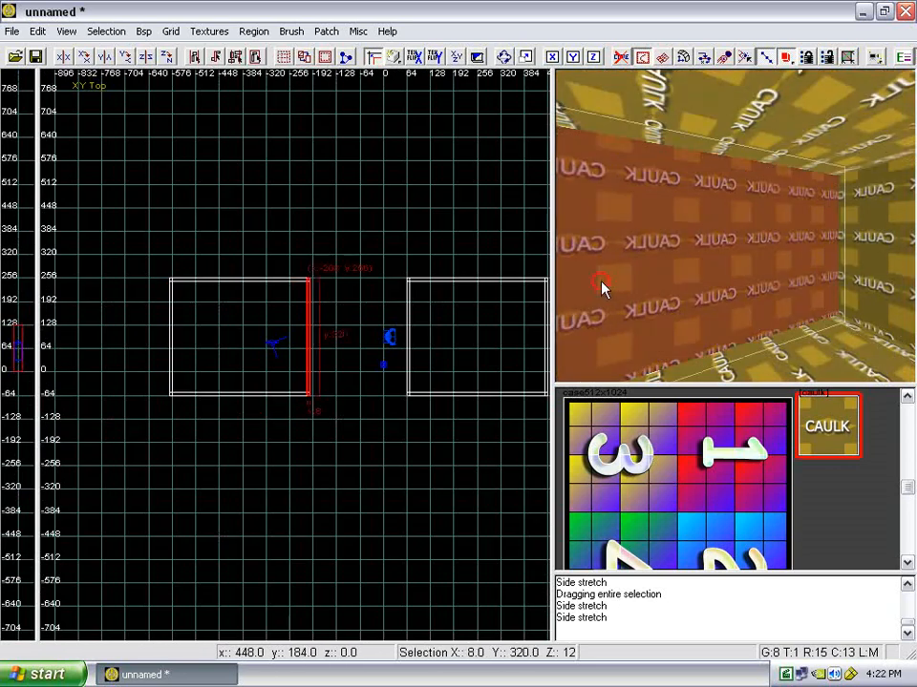
pyautogui.press('Escape')
# Delete all the brushes of the slab-built room, keeping only the hollowed room.
pyautogui.moveTo(642, 305); pyautogui.dragTo(637, 304, button='right')
pyautogui.scroll(-6, 637, 306)
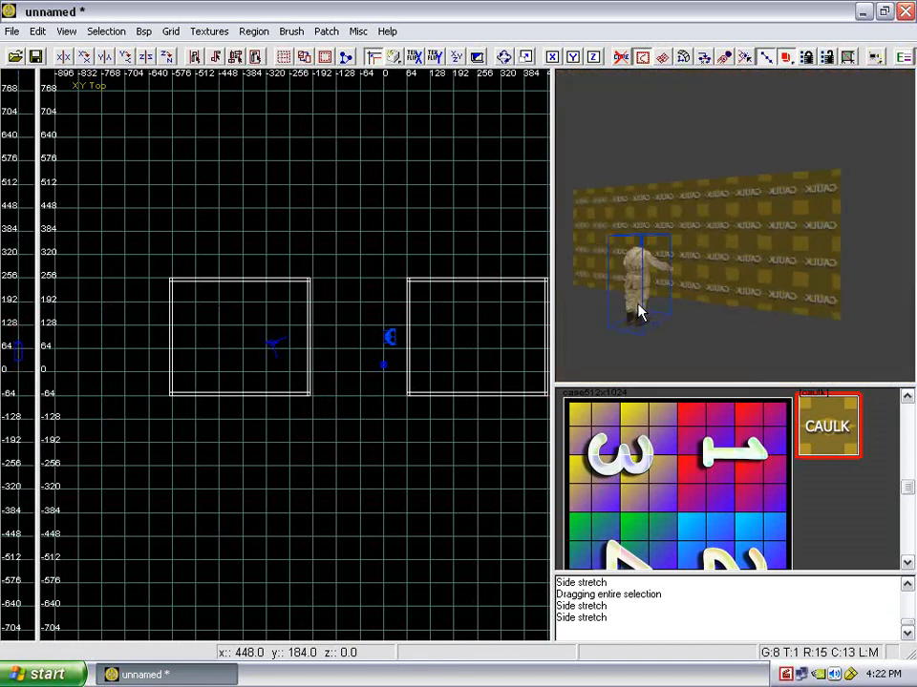
pyautogui.scroll(2, 638, 306)
pyautogui.press('d')
pyautogui.press('d')
pyautogui.press('d')
pyautogui.press('d')
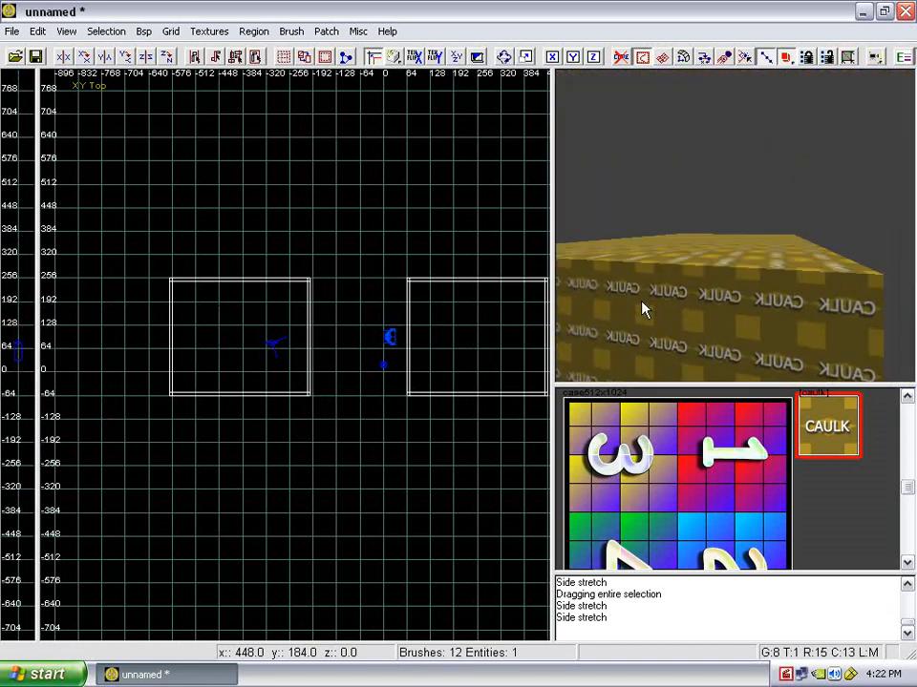
pyautogui.rightClick(702, 300)
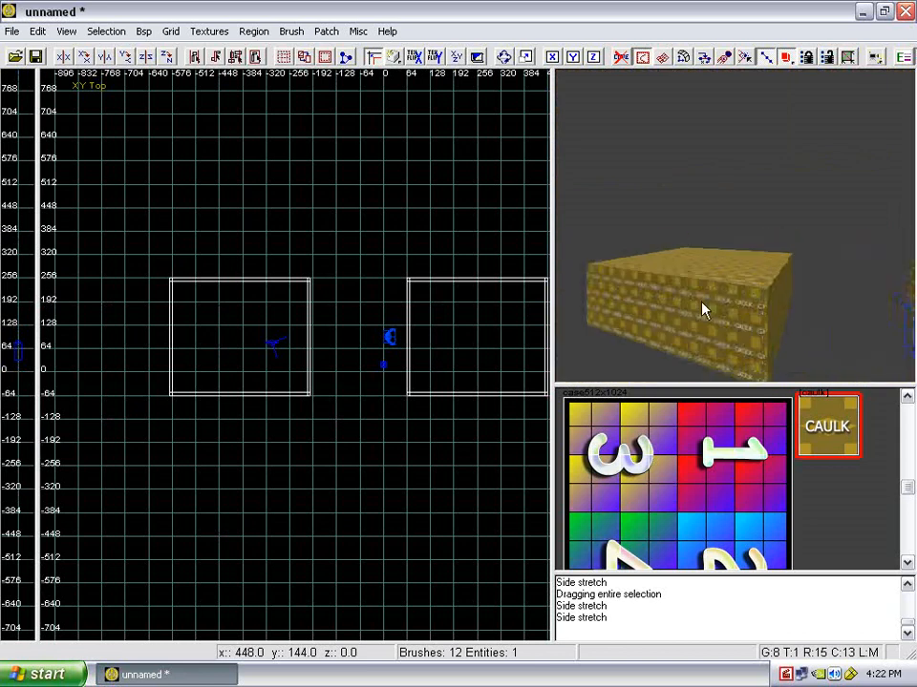
pyautogui.rightClick(700, 301)
pyautogui.keyDown('shift'); pyautogui.click(705, 274); pyautogui.keyUp('shift')
pyautogui.press('BackSpace')
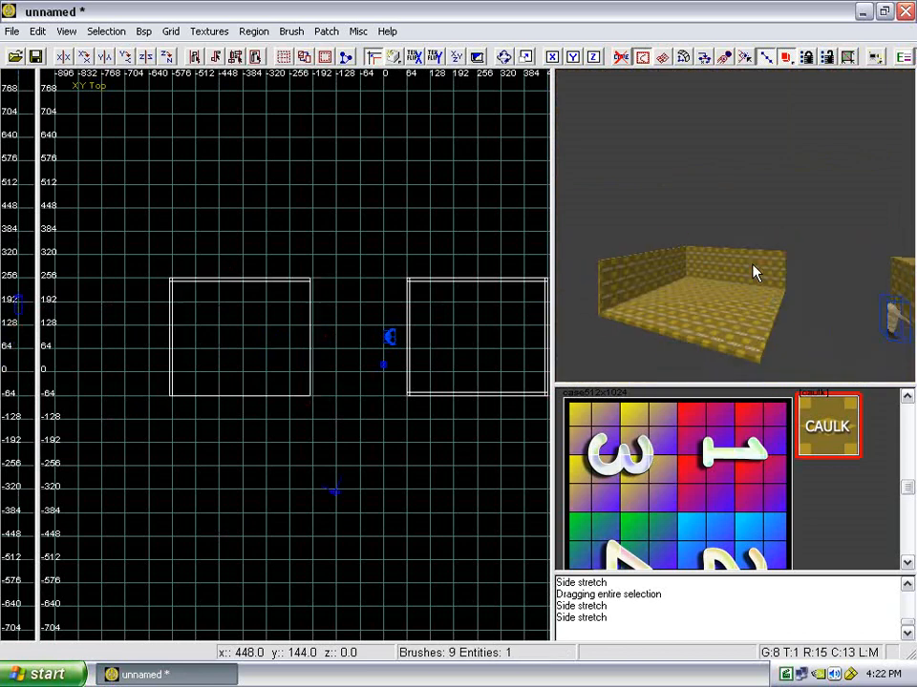
pyautogui.keyDown('shift'); pyautogui.click(653, 299); pyautogui.keyUp('shift')
pyautogui.keyDown('shift'); pyautogui.click(715, 318); pyautogui.keyUp('shift')
pyautogui.press('BackSpace')
# Move the actor 128 units along X so it stands inside the hollowed room.
pyautogui.rightClick(721, 325)
pyautogui.scroll(3, 721, 324)
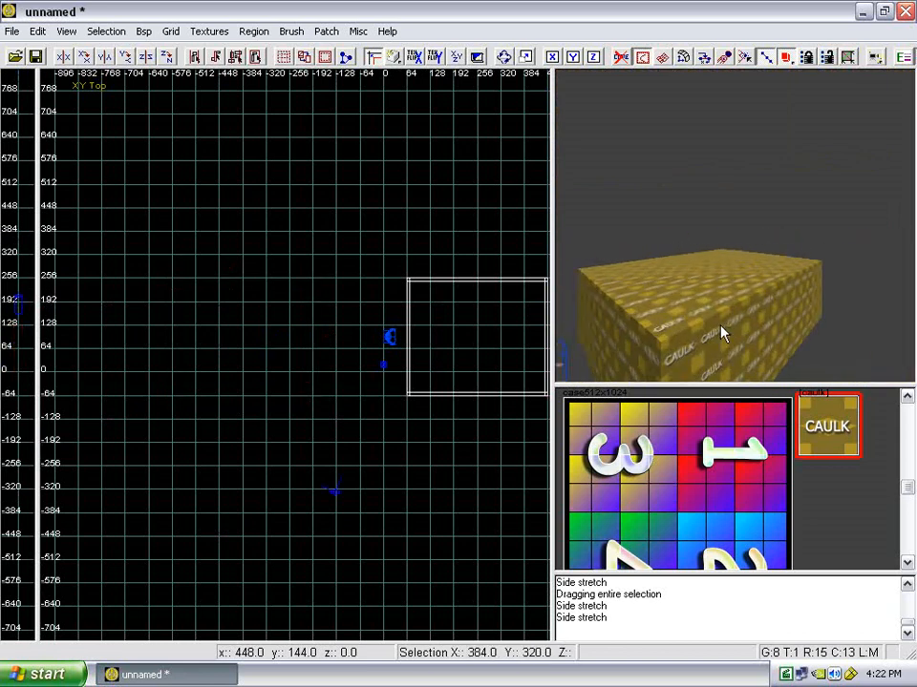
pyautogui.keyDown('ctrl'); pyautogui.moveTo(719, 326); pyautogui.dragTo(721, 327, button='right'); pyautogui.keyUp('ctrl')
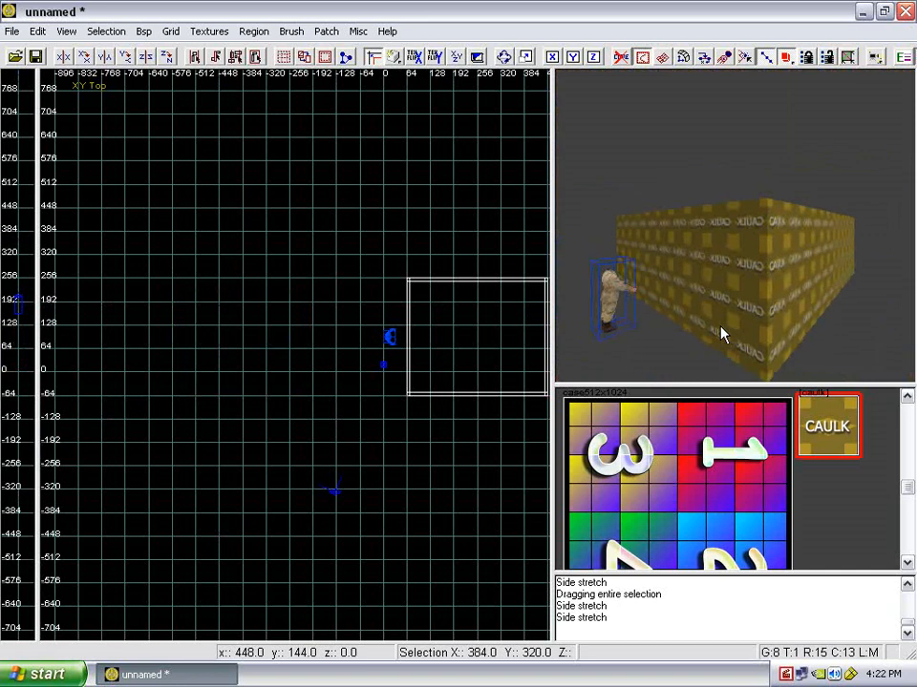
pyautogui.keyDown('shift'); pyautogui.click(637, 295); pyautogui.keyUp('shift')
pyautogui.keyDown('shift'); pyautogui.click(670, 308); pyautogui.keyUp('shift')
pyautogui.keyDown('shift'); pyautogui.click(615, 302); pyautogui.keyUp('shift')
pyautogui.moveTo(428, 355); pyautogui.dragTo(475, 356)
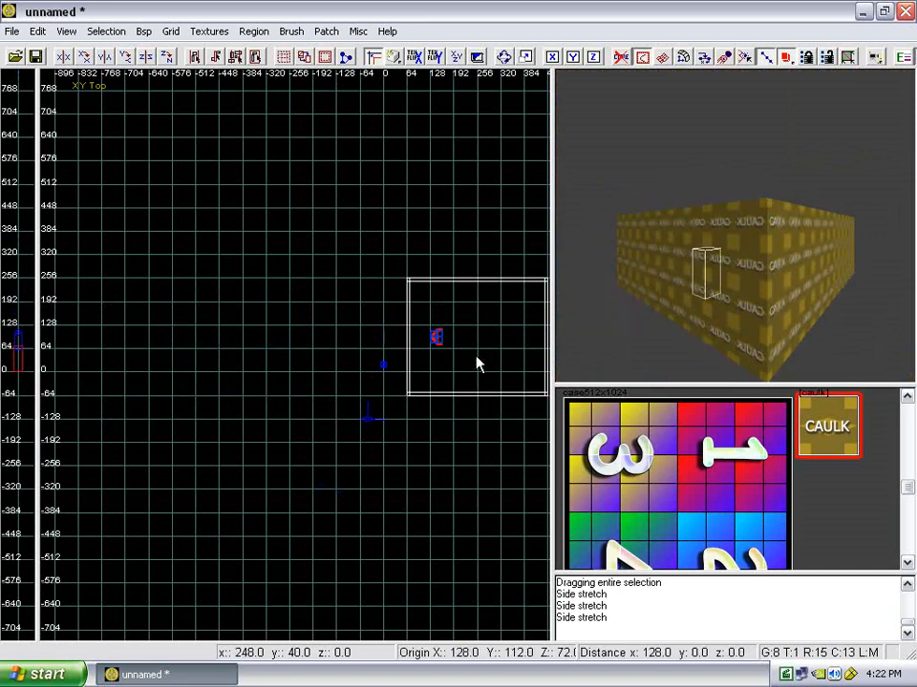
pyautogui.press('Escape')
# Examine the hollowed room's interior with the actor inside it, and its corners in the top view.
pyautogui.rightClick(723, 334)
pyautogui.scroll(4, 723, 334)
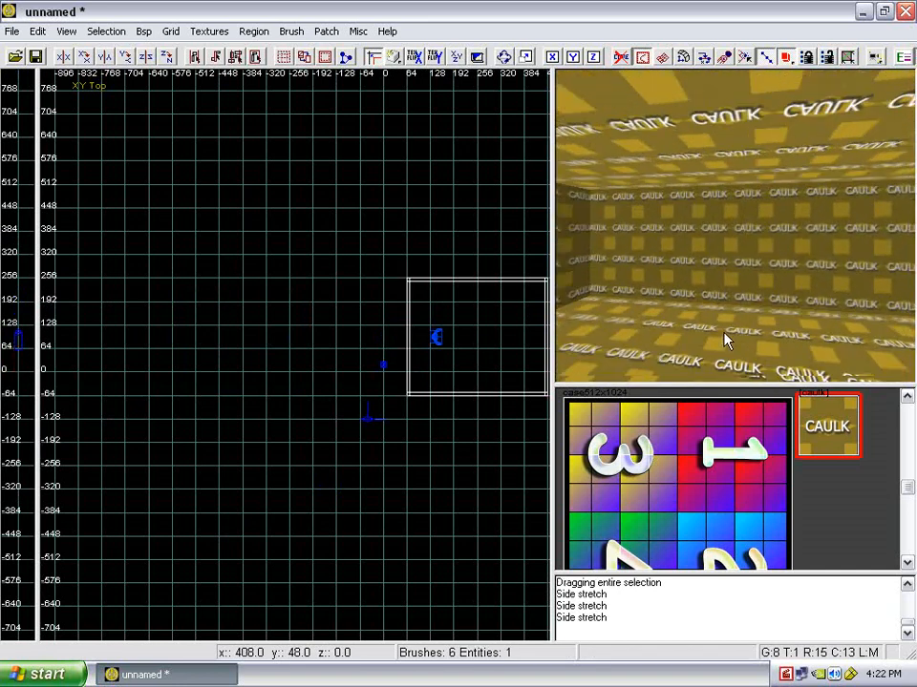
pyautogui.scroll(2, 724, 334)
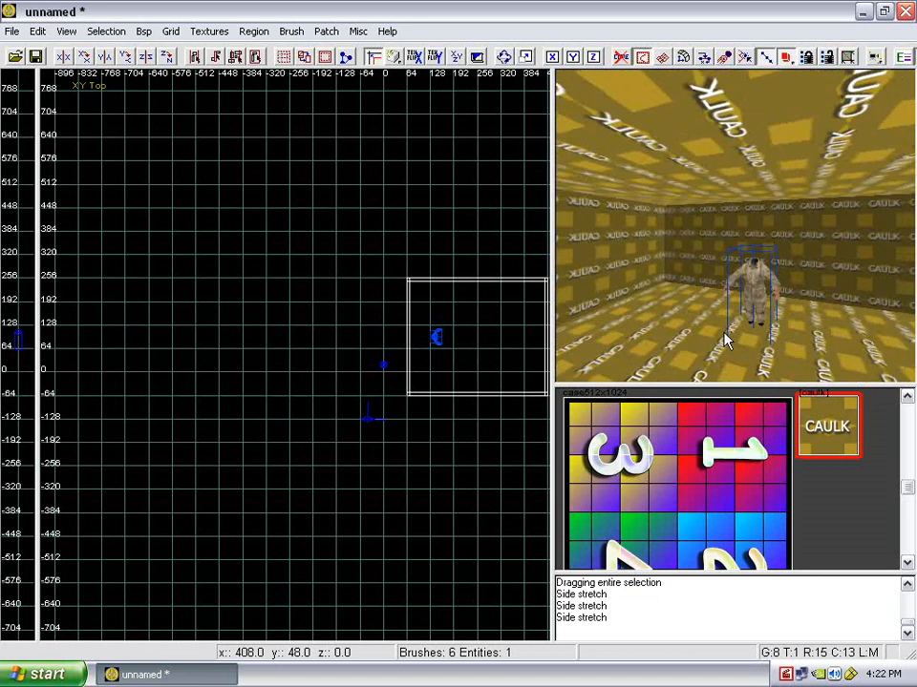
pyautogui.scroll(5, 724, 334)
pyautogui.scroll(-1, 727, 332)
pyautogui.rightClick(575, 284)
pyautogui.rightClick(573, 284)
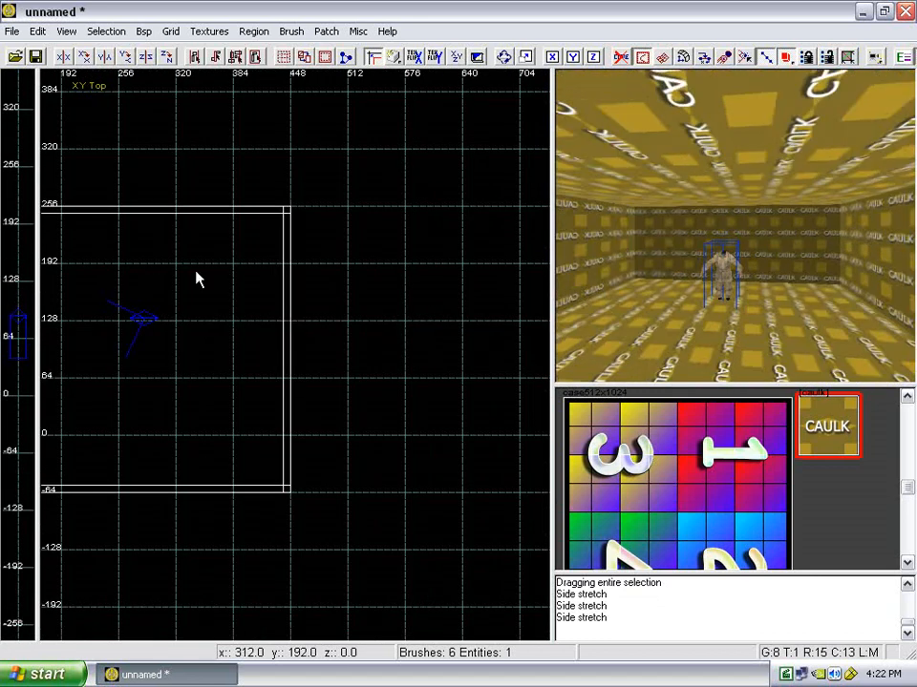
pyautogui.moveTo(176, 264); pyautogui.dragTo(182, 265, button='right')
pyautogui.scroll(5, 181, 266)
pyautogui.moveTo(311, 317); pyautogui.dragTo(308, 317, button='right')
pyautogui.scroll(-1, 307, 317)
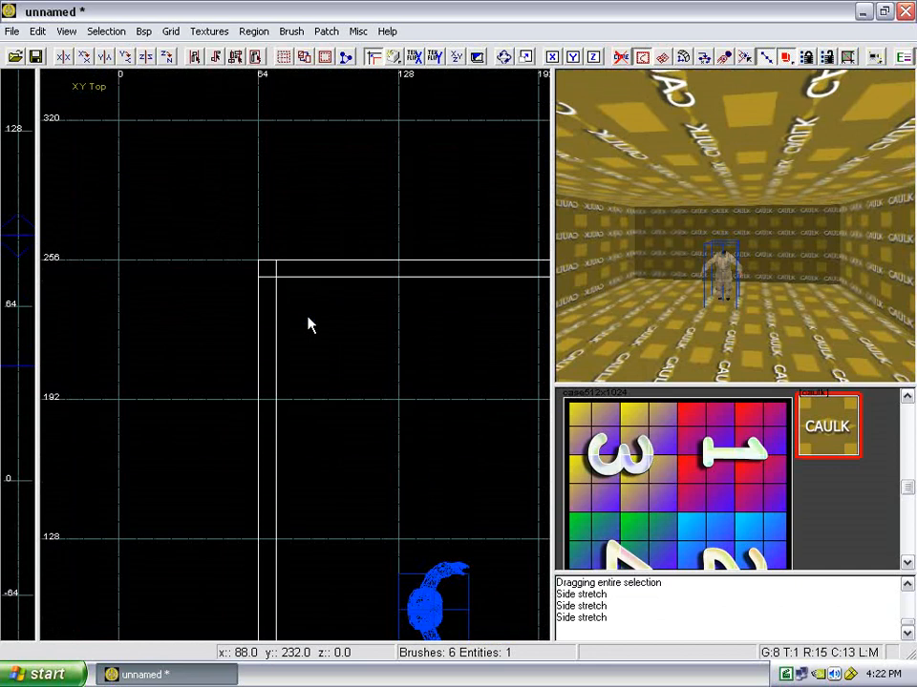
pyautogui.scroll(-1, 308, 325)
# Select the room's four walls from inside, leaving the floor and ceiling unselected.
pyautogui.press('Up')
pyautogui.press('Up')
pyautogui.press('Left')
pyautogui.keyDown('shift'); pyautogui.click(714, 247); pyautogui.keyUp('shift')
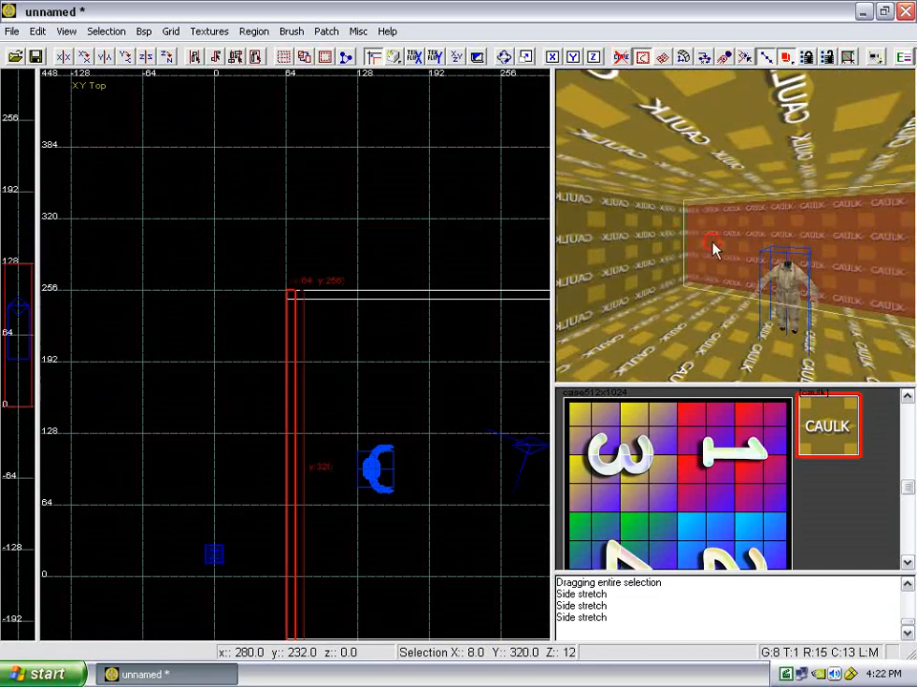
pyautogui.keyDown('shift'); pyautogui.click(665, 243); pyautogui.keyUp('shift')
pyautogui.press('Left')
pyautogui.press('Left')
pyautogui.press('Left')
pyautogui.press('Left')
pyautogui.press('Left')
pyautogui.keyDown('shift'); pyautogui.click(652, 243); pyautogui.keyUp('shift')
pyautogui.keyDown('shift'); pyautogui.click(652, 245); pyautogui.keyUp('shift')
pyautogui.moveTo(652, 244); pyautogui.dragTo(658, 246, button='right')
# Load the normandy/walls textures and apply walls/brick@brick2 to the four selected walls.
pyautogui.click(309, 35)
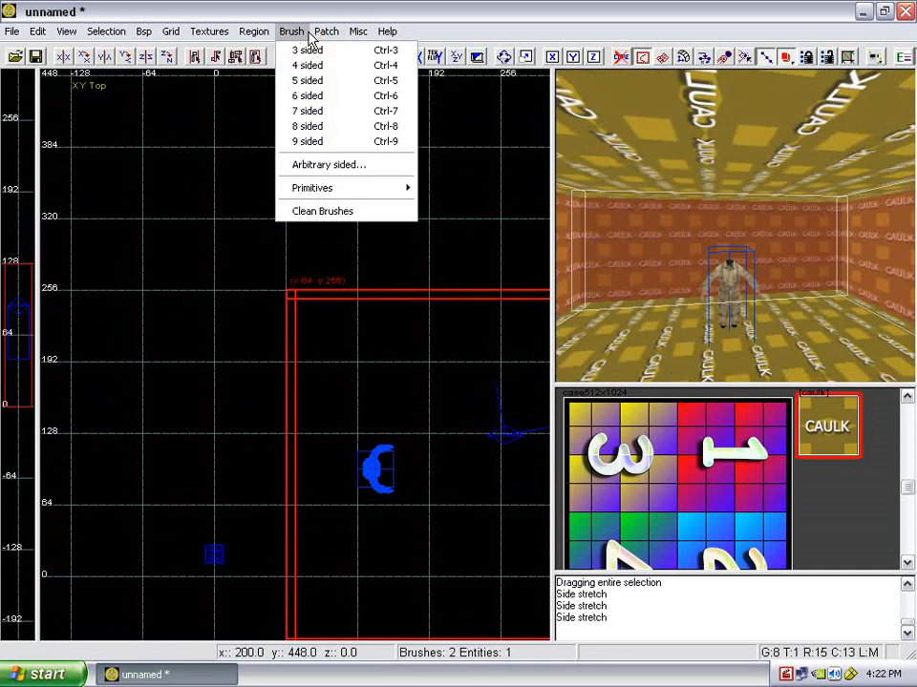
pyautogui.moveTo(208, 38)
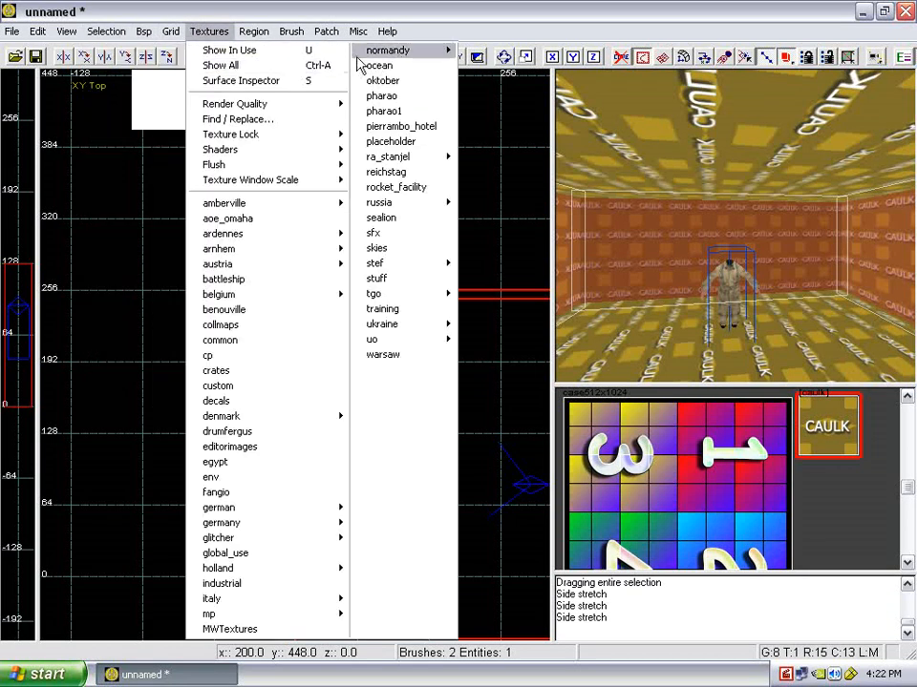
pyautogui.moveTo(449, 54)
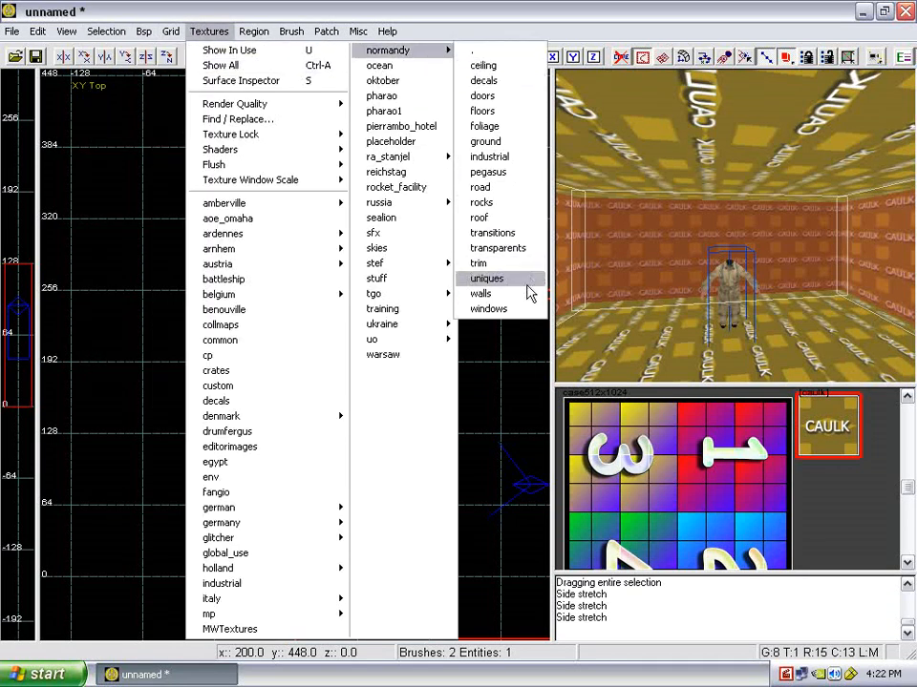
pyautogui.click(487, 279)
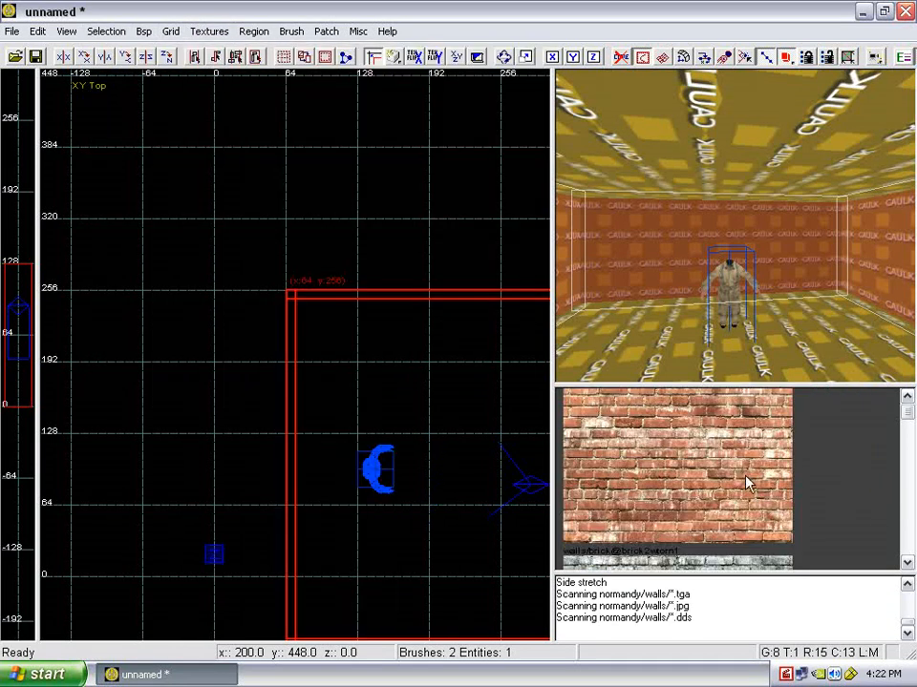
pyautogui.click(744, 479)
pyautogui.press('Escape')
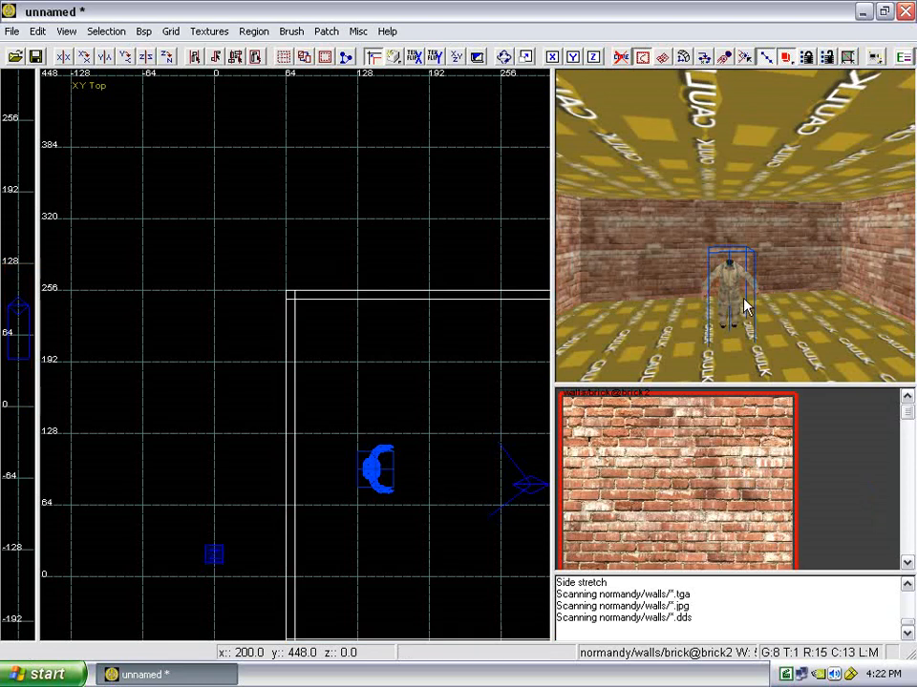
# Select the room's four walls and apply the normandy/walls/paper@fleur_wcol wallpaper texture to them.
pyautogui.moveTo(745, 303); pyautogui.dragTo(745, 299, button='right')
pyautogui.keyDown('shift'); pyautogui.click(808, 262); pyautogui.keyUp('shift')
pyautogui.keyDown('shift'); pyautogui.click(649, 260); pyautogui.keyUp('shift')
pyautogui.moveTo(650, 260); pyautogui.dragTo(725, 240, button='right')
pyautogui.keyDown('shift'); pyautogui.click(725, 240); pyautogui.keyUp('shift')
pyautogui.scroll(-5, 839, 484)
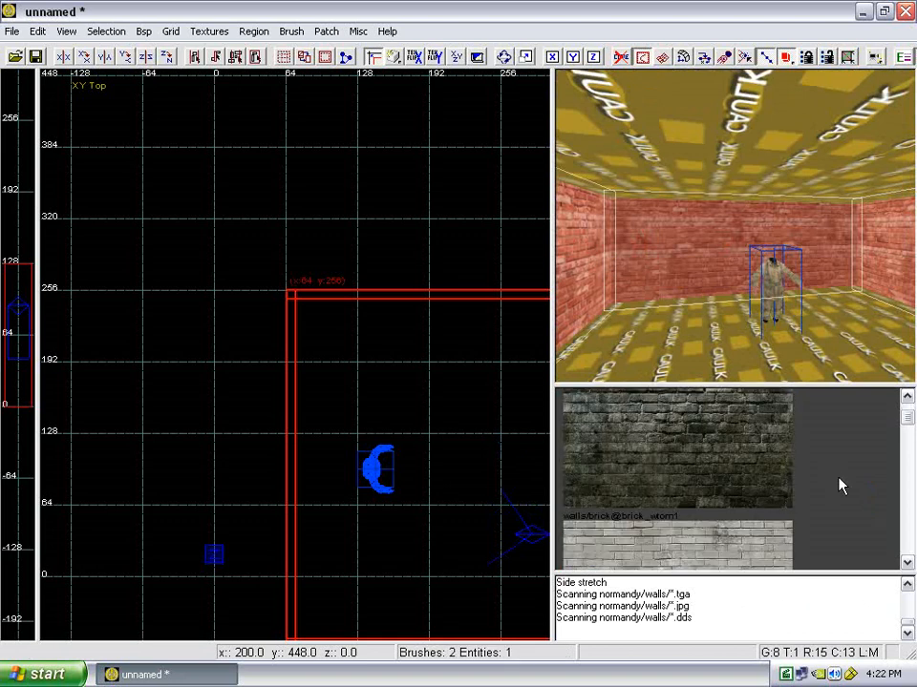
pyautogui.moveTo(907, 421); pyautogui.dragTo(912, 482)
pyautogui.click(737, 506)
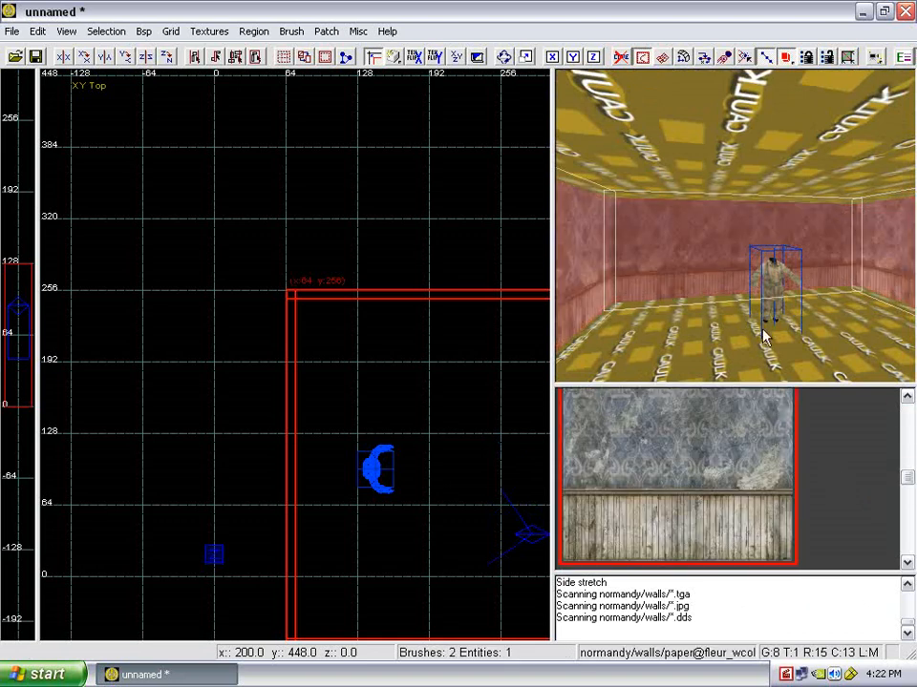
pyautogui.press('Escape')
pyautogui.moveTo(779, 309); pyautogui.dragTo(772, 304, button='right')
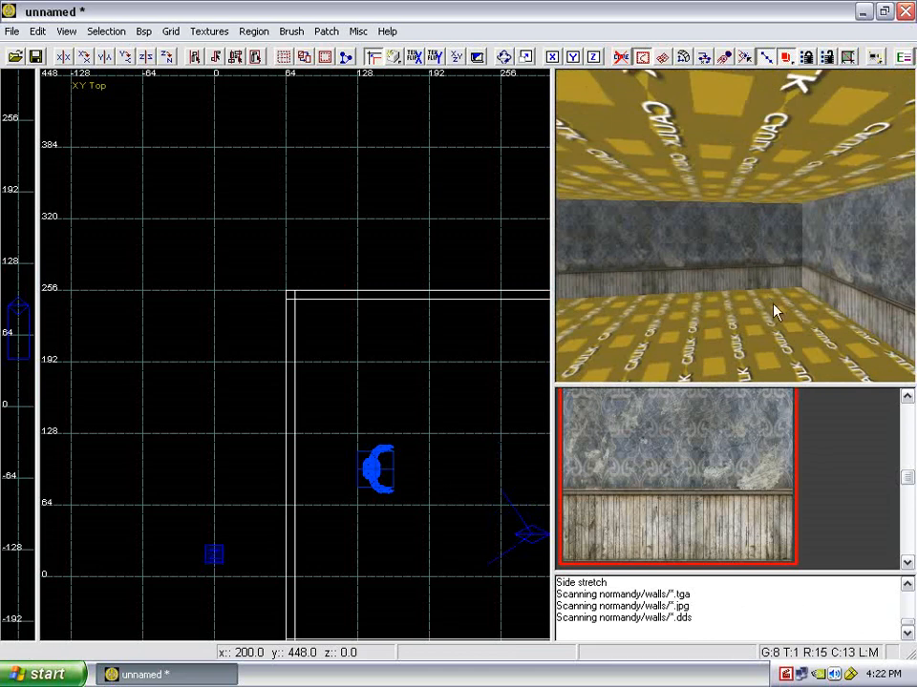
# Load the normandy/floors textures and apply floors/wood@barnboard1rd_flat to the room's floor.
pyautogui.keyDown('shift'); pyautogui.click(767, 159); pyautogui.keyUp('shift')
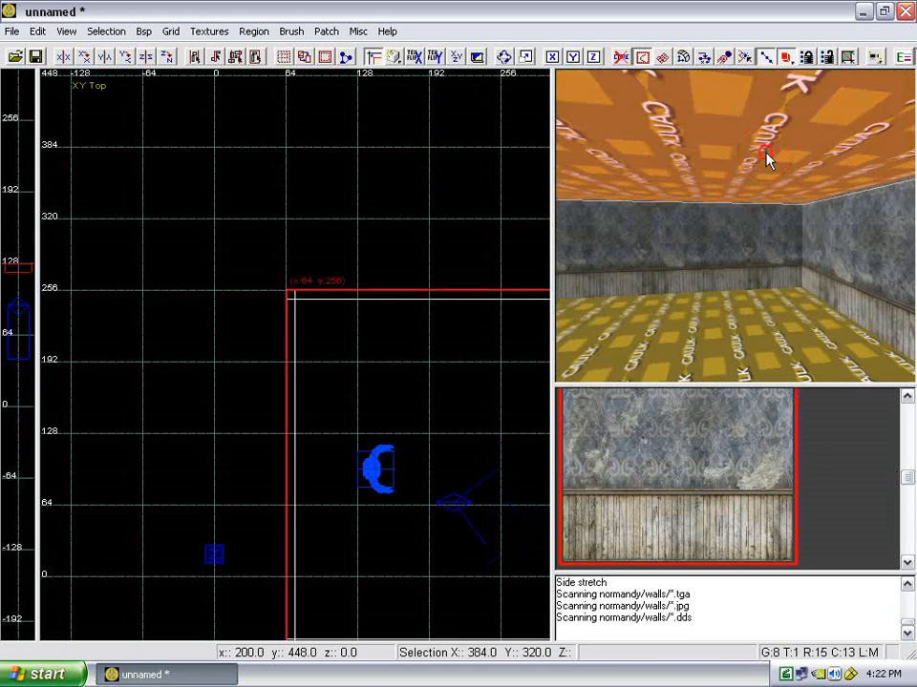
pyautogui.press('Escape')
pyautogui.keyDown('shift'); pyautogui.click(675, 328); pyautogui.keyUp('shift')
pyautogui.click(209, 32)
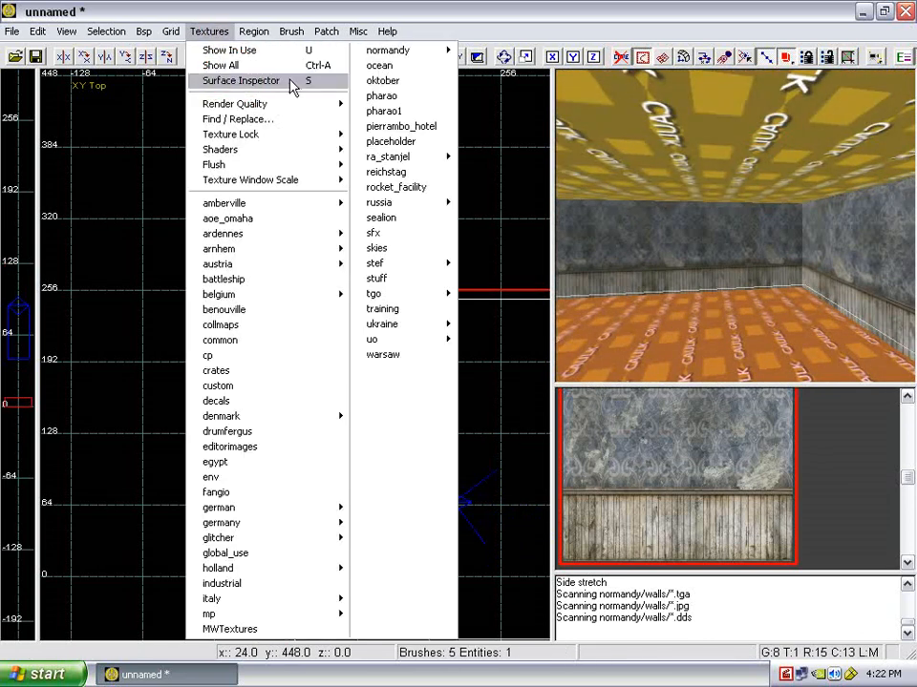
pyautogui.moveTo(416, 54)
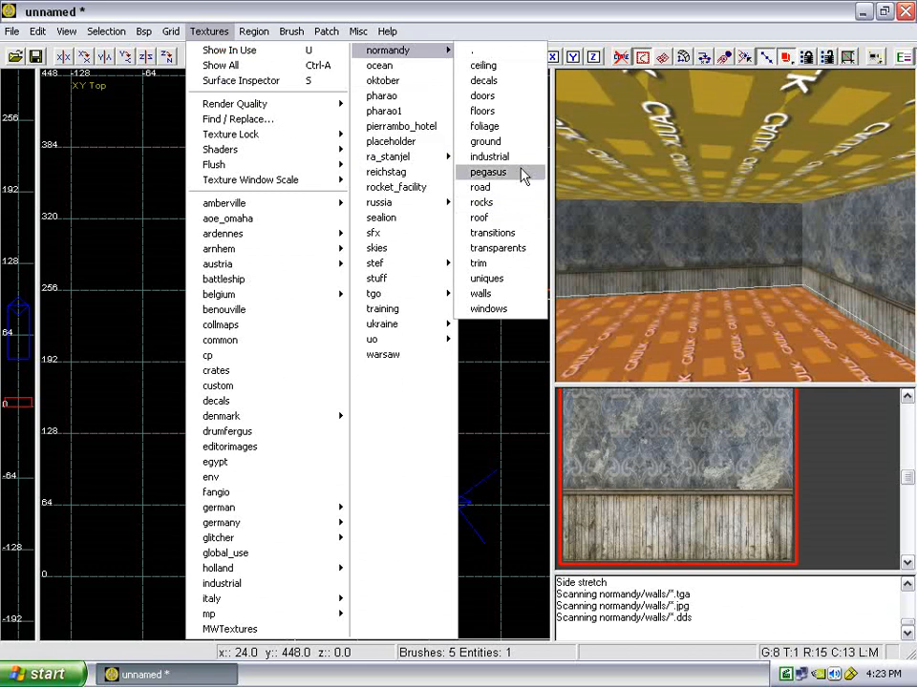
pyautogui.click(482, 111)
pyautogui.scroll(-5, 779, 464)
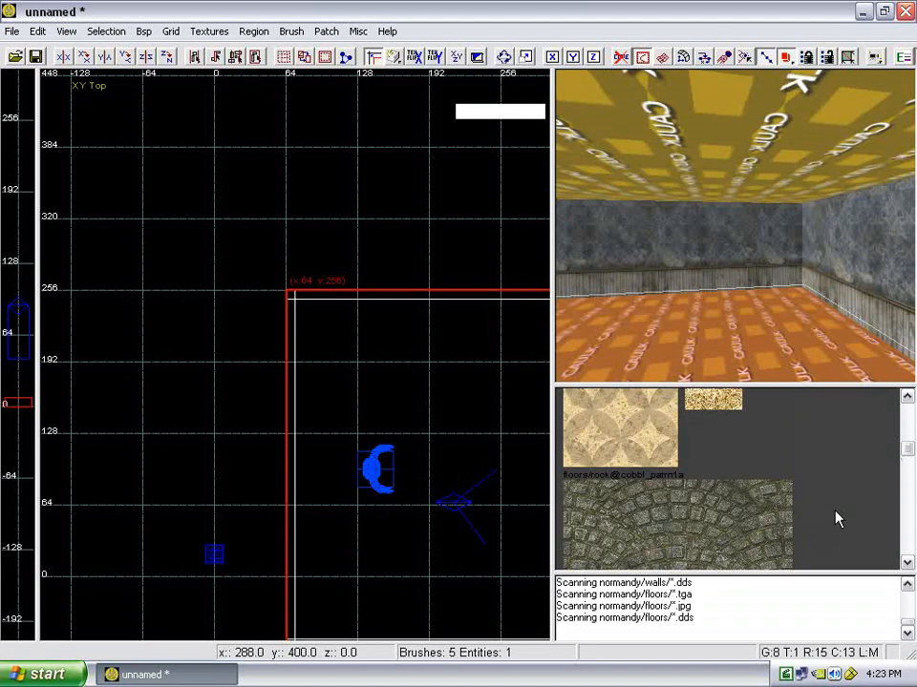
pyautogui.scroll(-5, 835, 519)
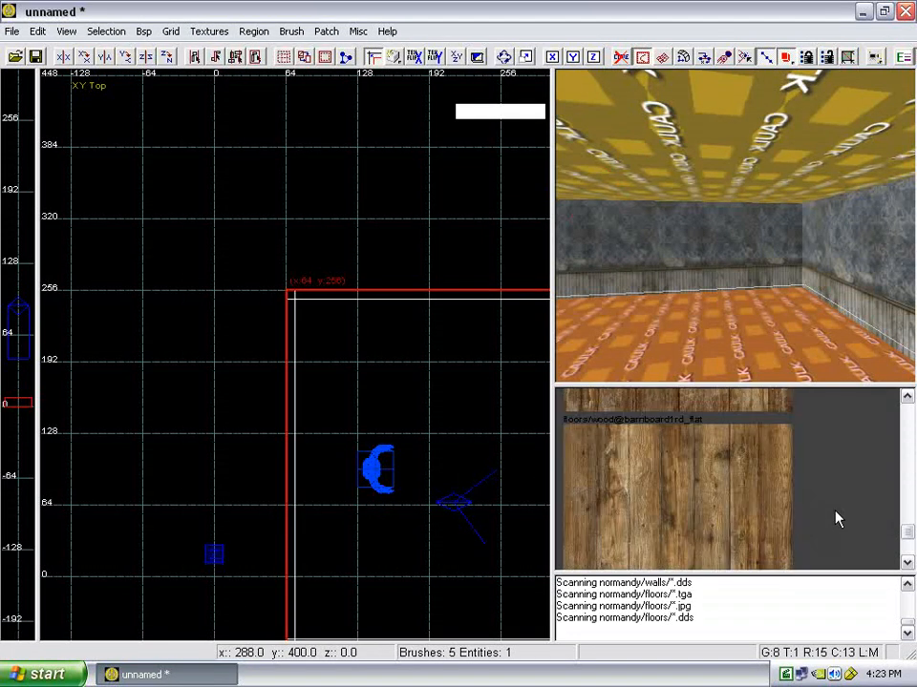
pyautogui.click(715, 434)
pyautogui.press('Escape')
pyautogui.rightClick(722, 317)
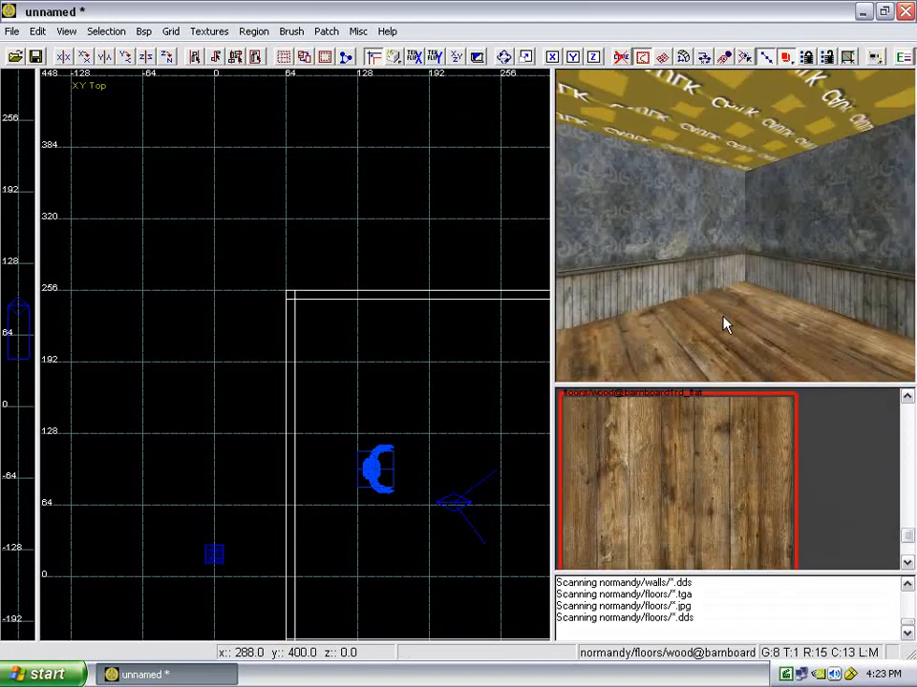
pyautogui.rightClick(723, 316)
pyautogui.rightClick(721, 325)
# Load the normandy/ceiling textures and apply the dark wooden roof-beam texture to the room's ceiling.
pyautogui.keyDown('shift'); pyautogui.click(662, 143); pyautogui.keyUp('shift')
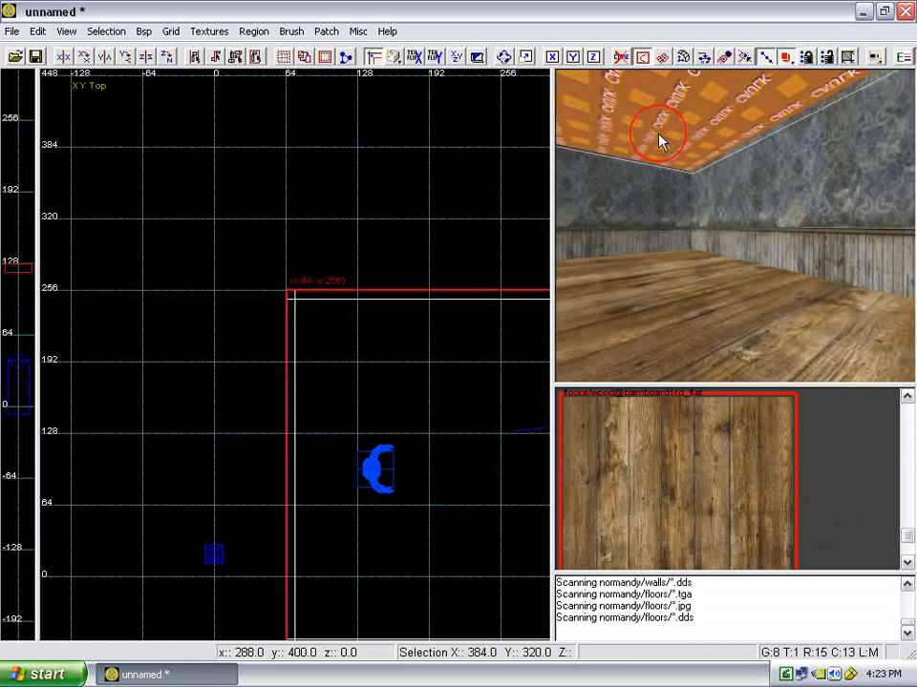
pyautogui.click(227, 32)
pyautogui.moveTo(413, 54)
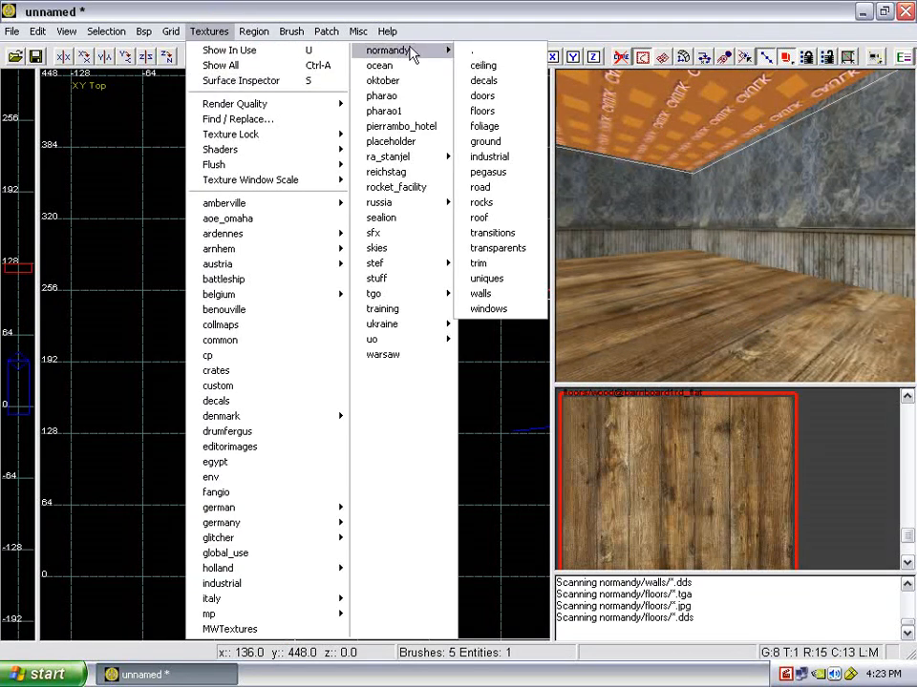
pyautogui.click(503, 67)
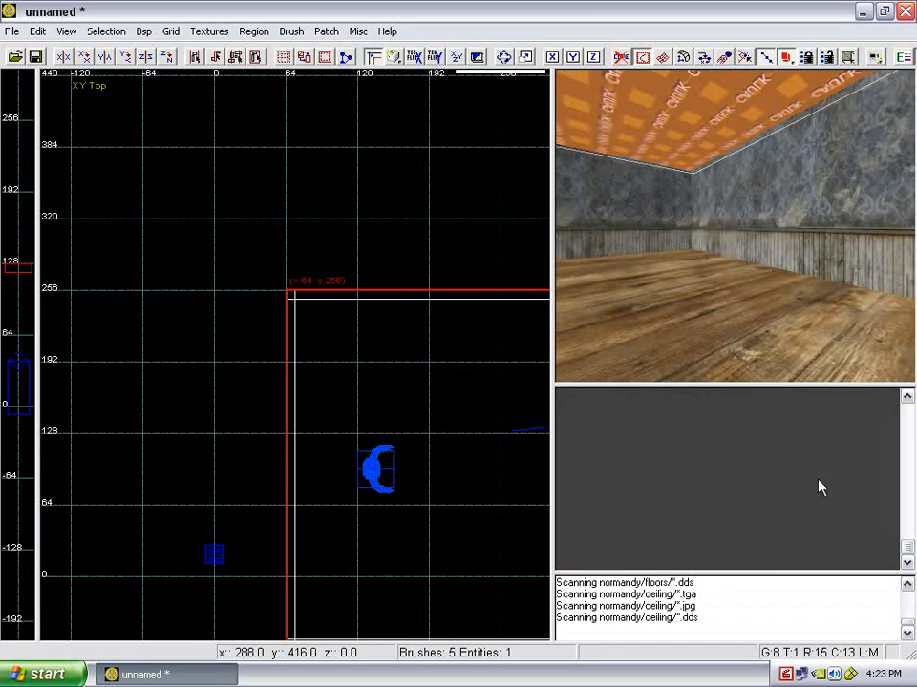
pyautogui.scroll(2, 738, 466)
pyautogui.click(714, 445)
pyautogui.press('Escape')
pyautogui.moveTo(676, 285); pyautogui.dragTo(662, 265, button='right')
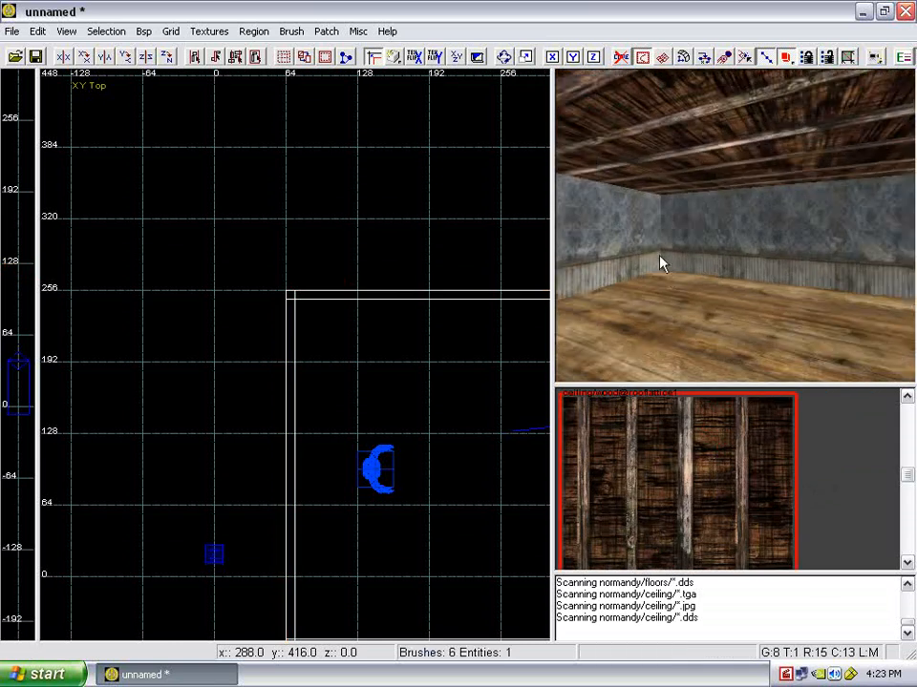
# Load the industrial textures and apply concrete@dam_int_wall1a to the room's ceiling.
pyautogui.click(209, 31)
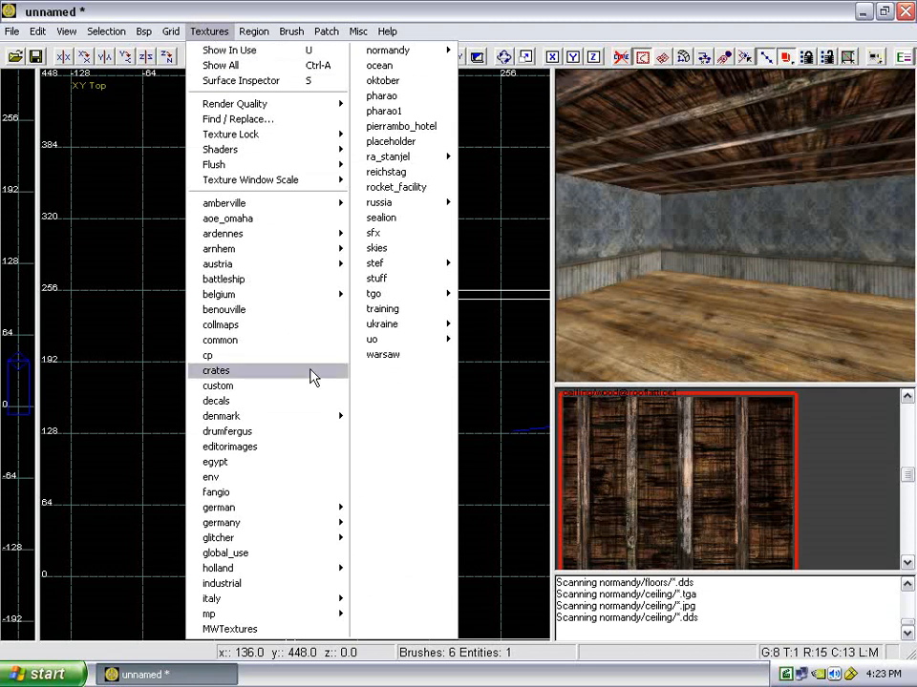
pyautogui.click(229, 583)
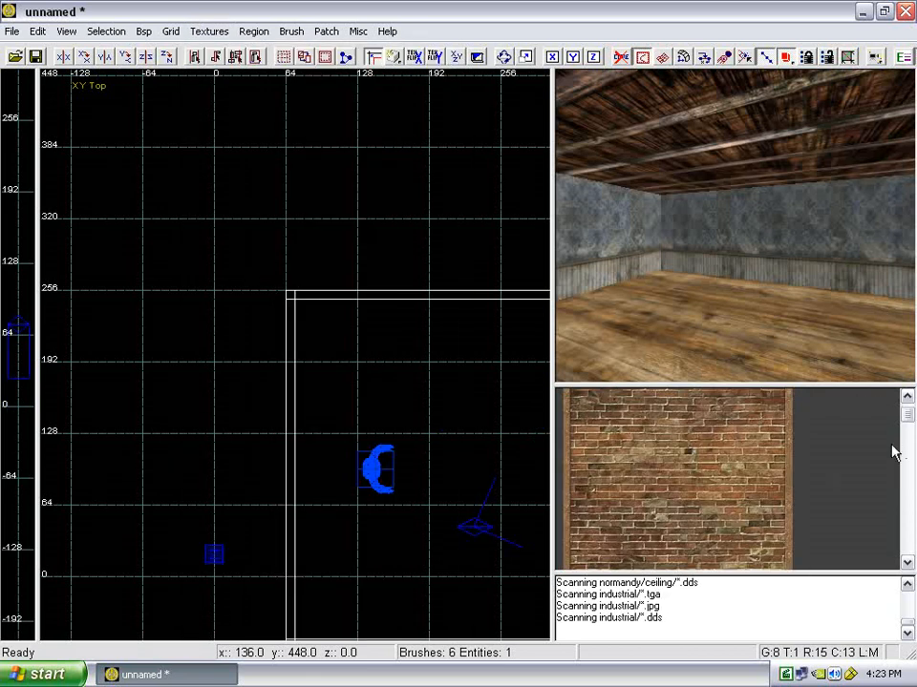
pyautogui.moveTo(910, 427)
pyautogui.mouseDown()
pyautogui.moveTo(910, 566)
pyautogui.moveTo(904, 443)
pyautogui.mouseUp()
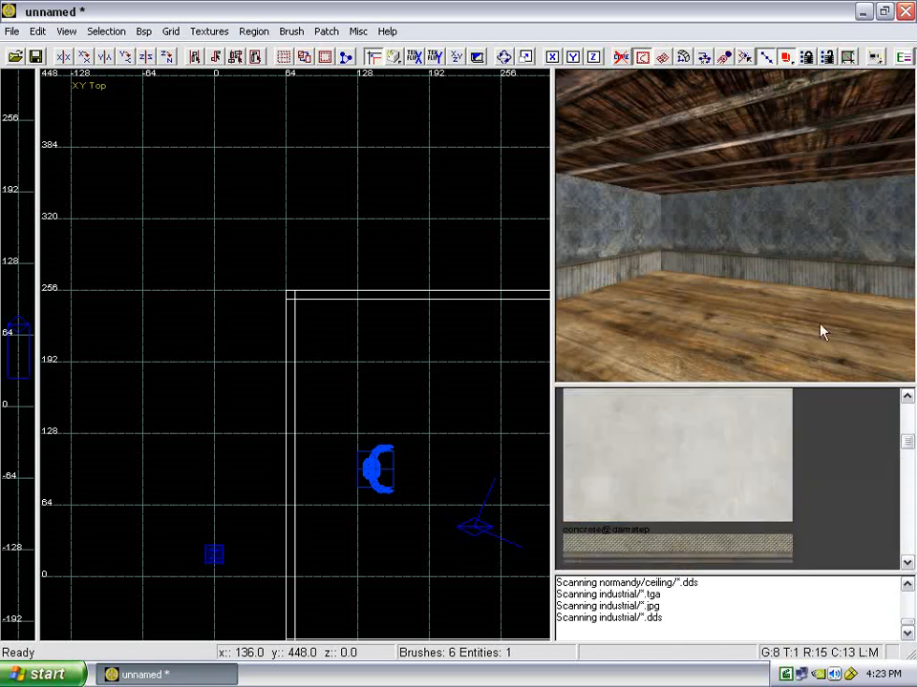
pyautogui.keyDown('shift'); pyautogui.click(757, 165); pyautogui.keyUp('shift')
pyautogui.click(749, 415)
pyautogui.press('Escape')
# Replace the ceiling's texture with the rough, stained beige concrete from the industrial set.
pyautogui.keyDown('shift'); pyautogui.click(704, 178); pyautogui.keyUp('shift')
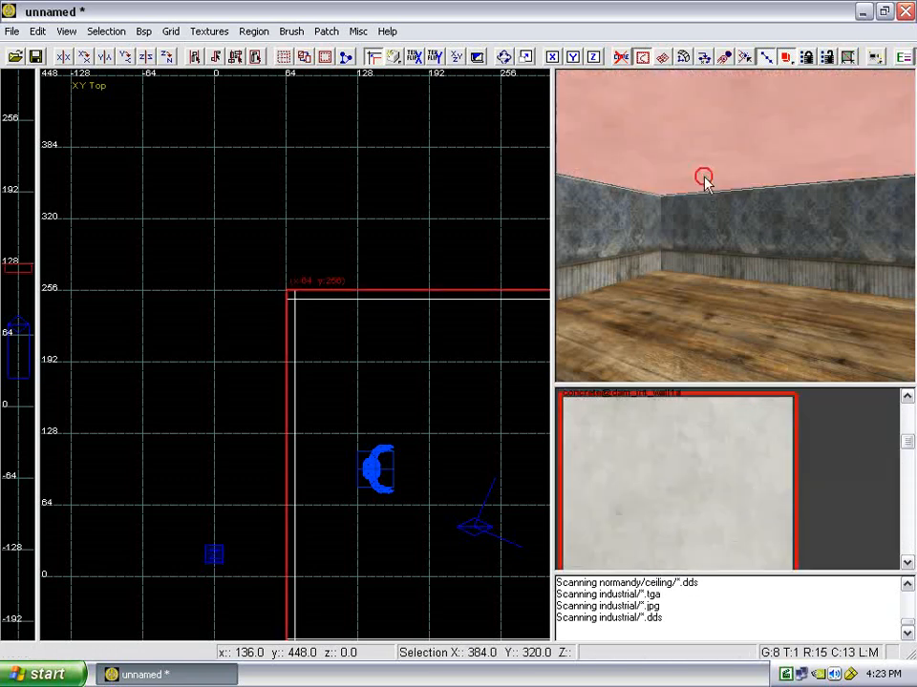
pyautogui.scroll(1, 827, 471)
pyautogui.click(738, 465)
pyautogui.press('Escape')
pyautogui.moveTo(751, 275); pyautogui.dragTo(756, 276, button='right')
# Apply the ribbed concrete@dam_concrete1 texture to the room's end wall at x 64.
pyautogui.scroll(2, 843, 491)
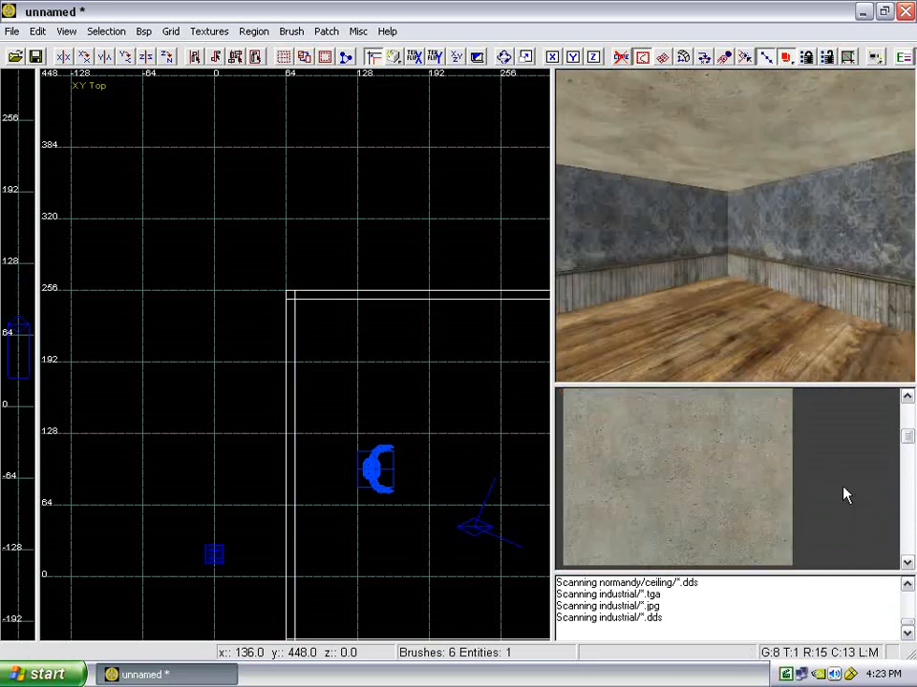
pyautogui.scroll(-2, 844, 493)
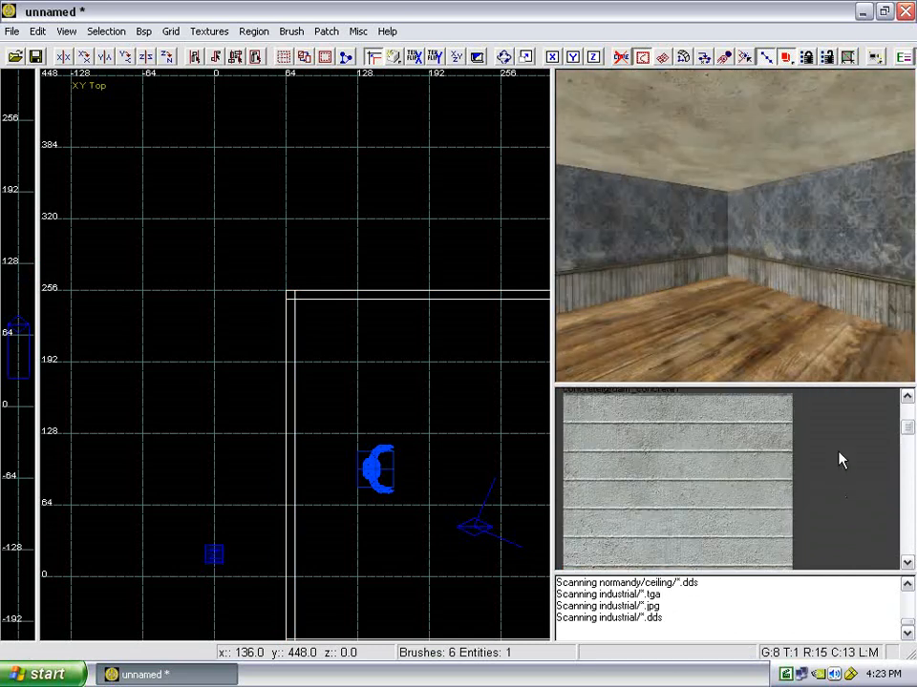
pyautogui.moveTo(755, 248)
pyautogui.mouseDown(button='right')
pyautogui.moveTo(768, 244)
pyautogui.moveTo(779, 267)
pyautogui.mouseUp(button='right')
pyautogui.keyDown('shift'); pyautogui.click(780, 266); pyautogui.keyUp('shift')
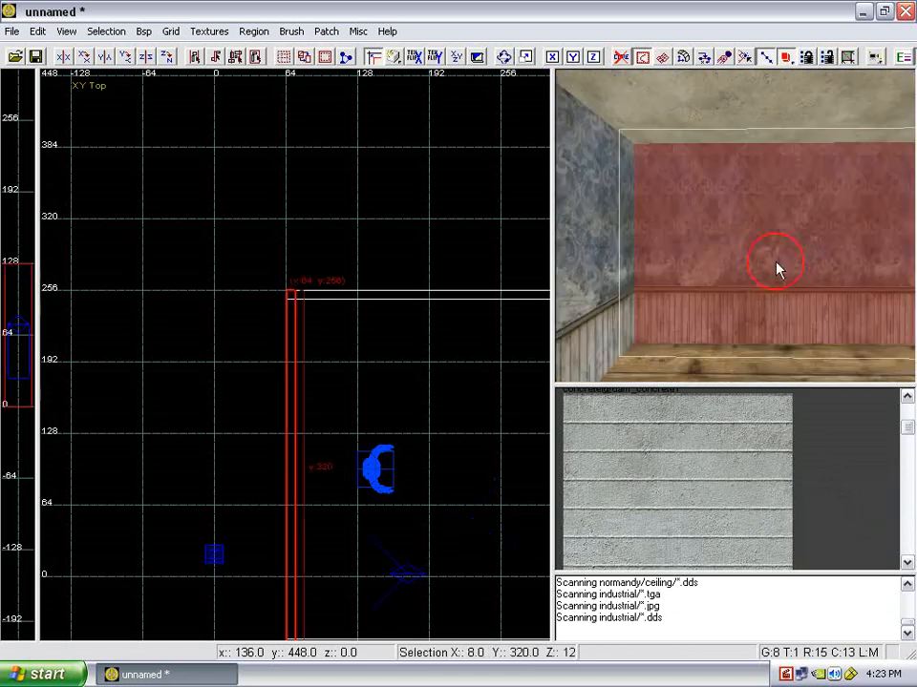
pyautogui.click(743, 463)
pyautogui.press('Escape')
pyautogui.moveTo(733, 323)
pyautogui.mouseDown(button='right')
pyautogui.moveTo(727, 290)
pyautogui.moveTo(732, 297)
pyautogui.moveTo(751, 261)
pyautogui.mouseUp(button='right')
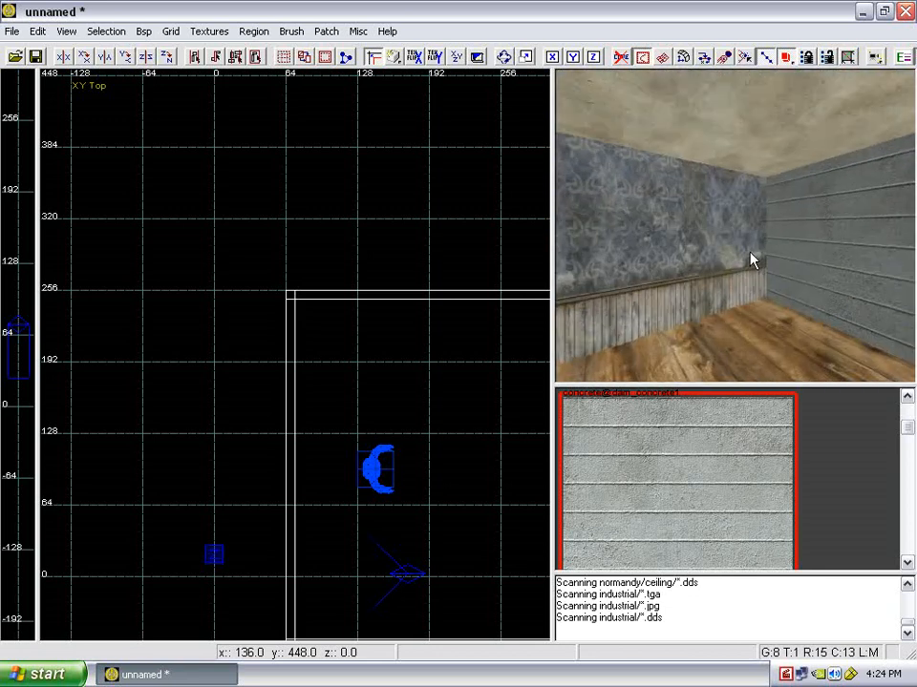
# Select the ceiling and examine its overlap with the wall in the XZ front view, then clear the selection.
pyautogui.keyDown('shift'); pyautogui.click(777, 172); pyautogui.keyUp('shift')
pyautogui.scroll(-4, 468, 301)
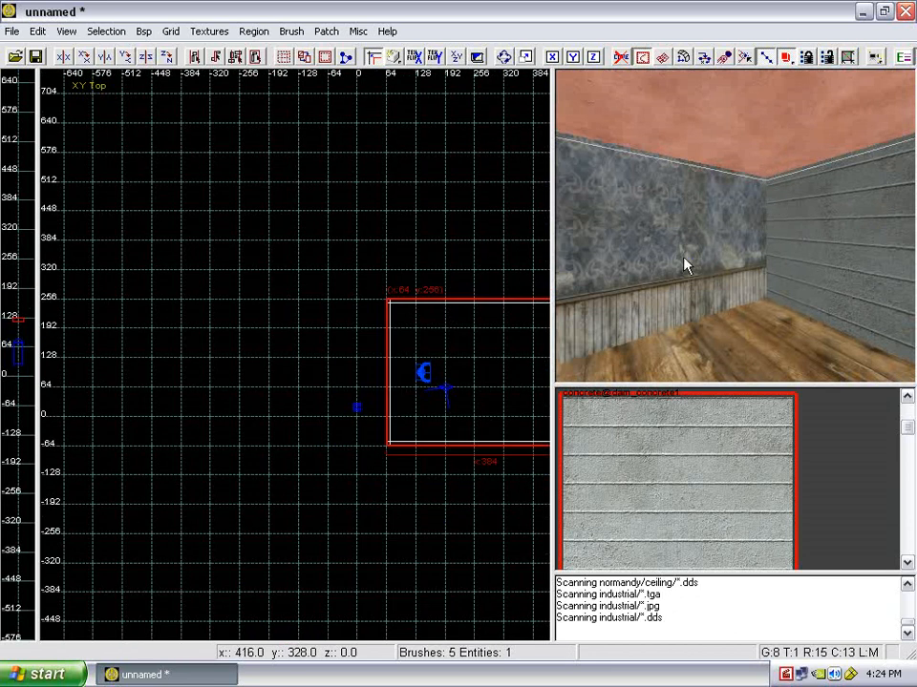
pyautogui.moveTo(683, 265)
pyautogui.mouseDown(button='right')
pyautogui.moveTo(667, 258)
pyautogui.moveTo(688, 264)
pyautogui.mouseUp(button='right')
pyautogui.scroll(-1, 311, 317)
pyautogui.hotkey('ctrl', 'Tab')
pyautogui.scroll(4, 299, 330)
pyautogui.moveTo(264, 352); pyautogui.dragTo(256, 361, button='right')
pyautogui.scroll(3, 256, 360)
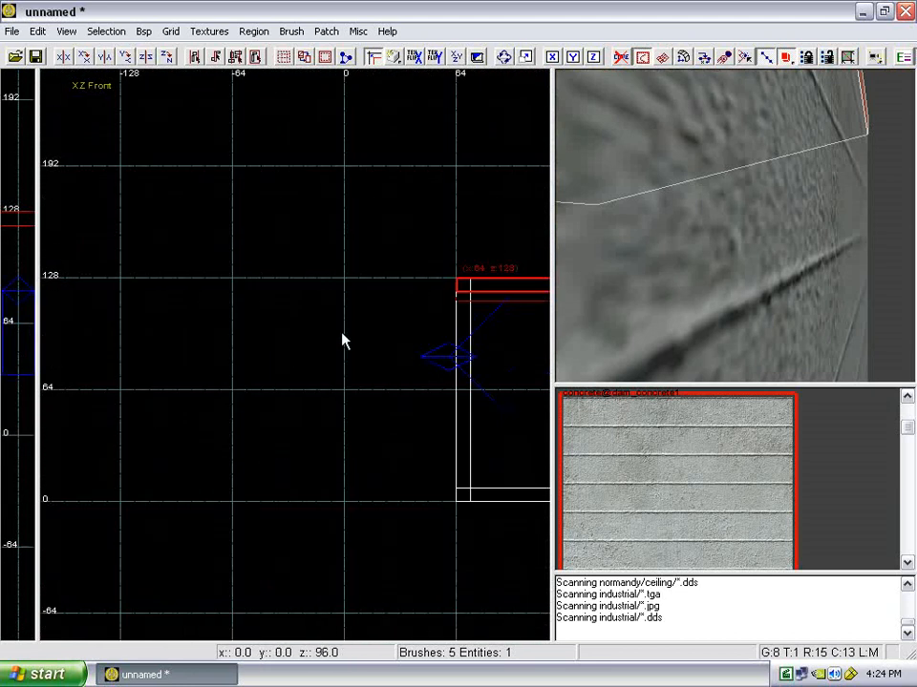
pyautogui.scroll(2, 360, 317)
pyautogui.moveTo(360, 317); pyautogui.dragTo(362, 311, button='right')
pyautogui.press('Escape')
# Select only the ceiling from outside and raise it 8 units so it rests on top of the walls.
pyautogui.keyDown('shift'); pyautogui.click(616, 253); pyautogui.keyUp('shift')
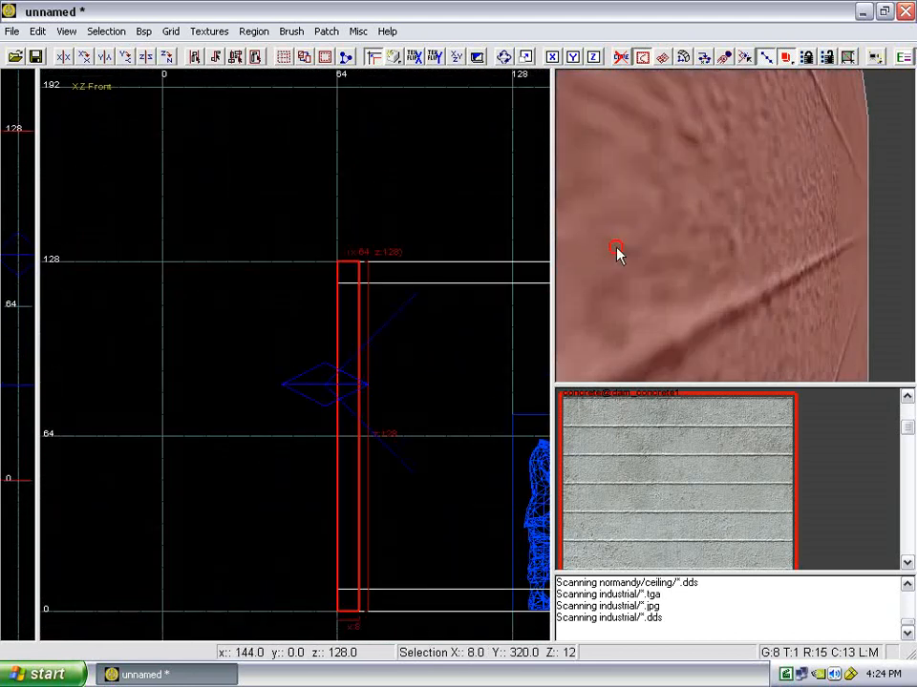
pyautogui.moveTo(617, 254); pyautogui.dragTo(620, 257, button='right')
pyautogui.keyDown('shift'); pyautogui.click(613, 263); pyautogui.keyUp('shift')
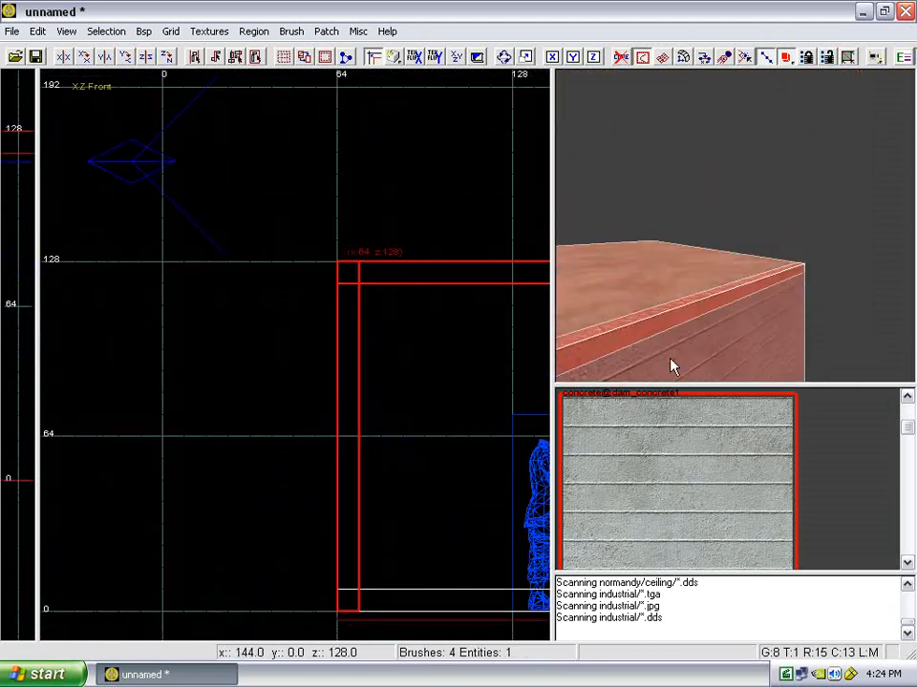
pyautogui.keyDown('shift'); pyautogui.click(645, 360); pyautogui.keyUp('shift')
pyautogui.keyDown('shift'); pyautogui.click(626, 342); pyautogui.keyUp('shift')
pyautogui.keyDown('shift'); pyautogui.click(619, 302); pyautogui.keyUp('shift')
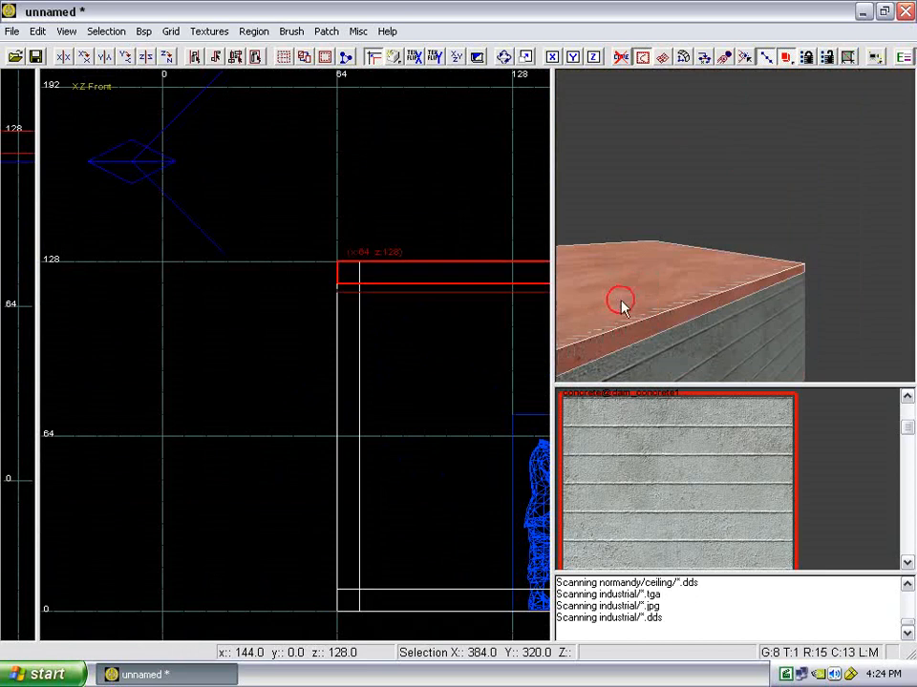
pyautogui.moveTo(467, 270); pyautogui.dragTo(467, 258)
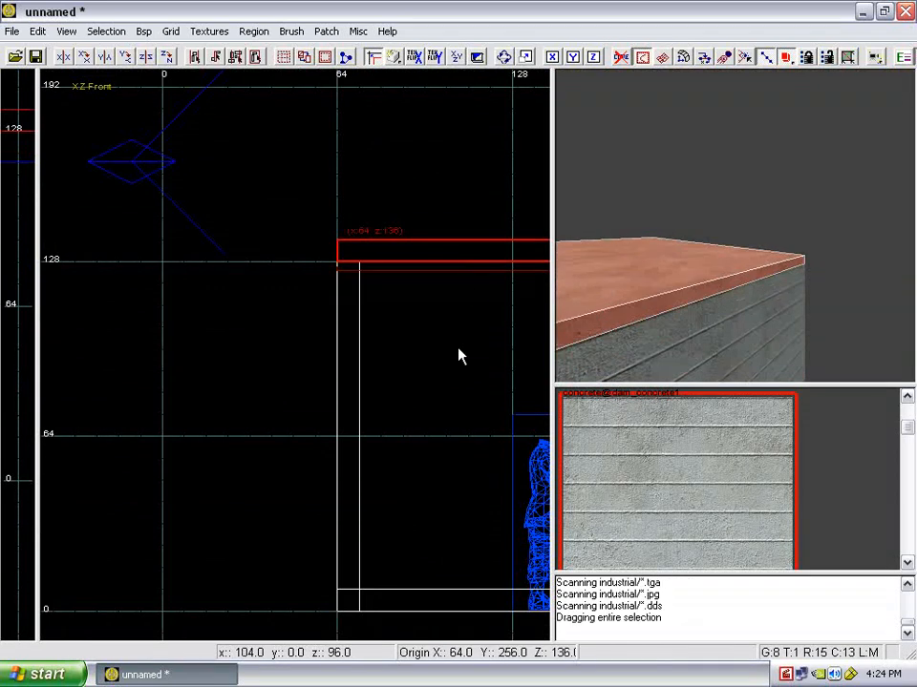
pyautogui.press('Escape')
# Lower the room's floor by 8 units so its top lies at z 0 beneath the walls.
pyautogui.moveTo(640, 313); pyautogui.dragTo(641, 319, button='right')
pyautogui.keyDown('shift'); pyautogui.click(641, 319); pyautogui.keyUp('shift')
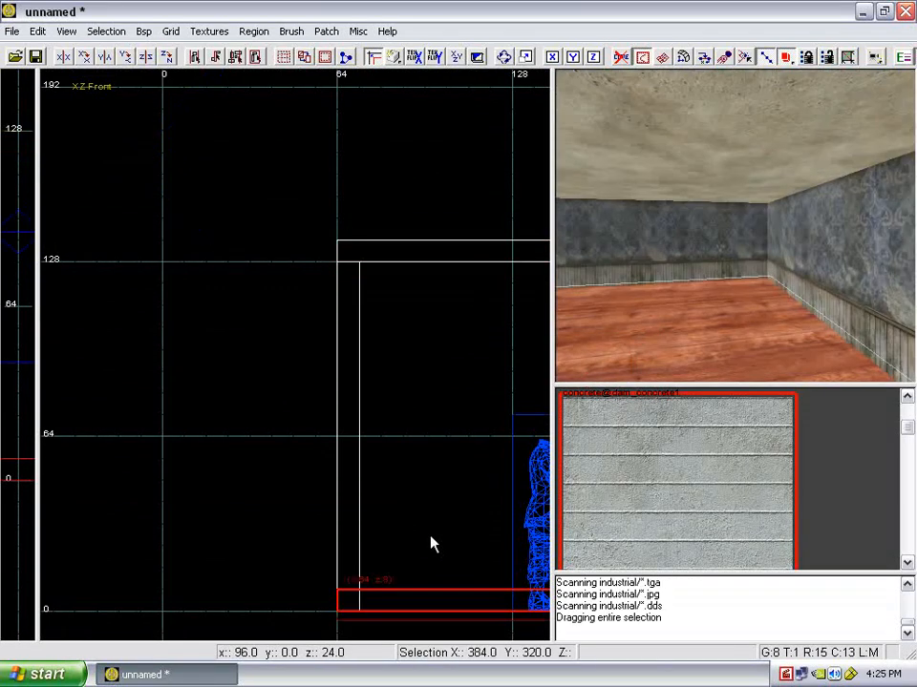
pyautogui.scroll(1, 424, 533)
pyautogui.scroll(-2, 405, 492)
pyautogui.moveTo(401, 477); pyautogui.dragTo(398, 470, button='right')
pyautogui.moveTo(398, 470); pyautogui.dragTo(400, 486)
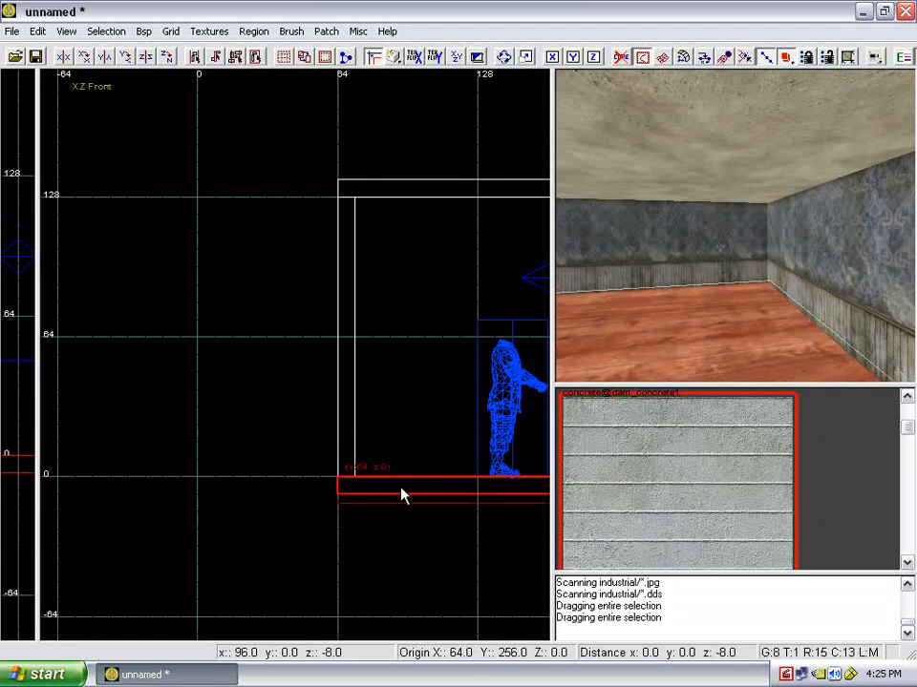
pyautogui.press('Escape')
pyautogui.moveTo(668, 332); pyautogui.dragTo(667, 332, button='right')
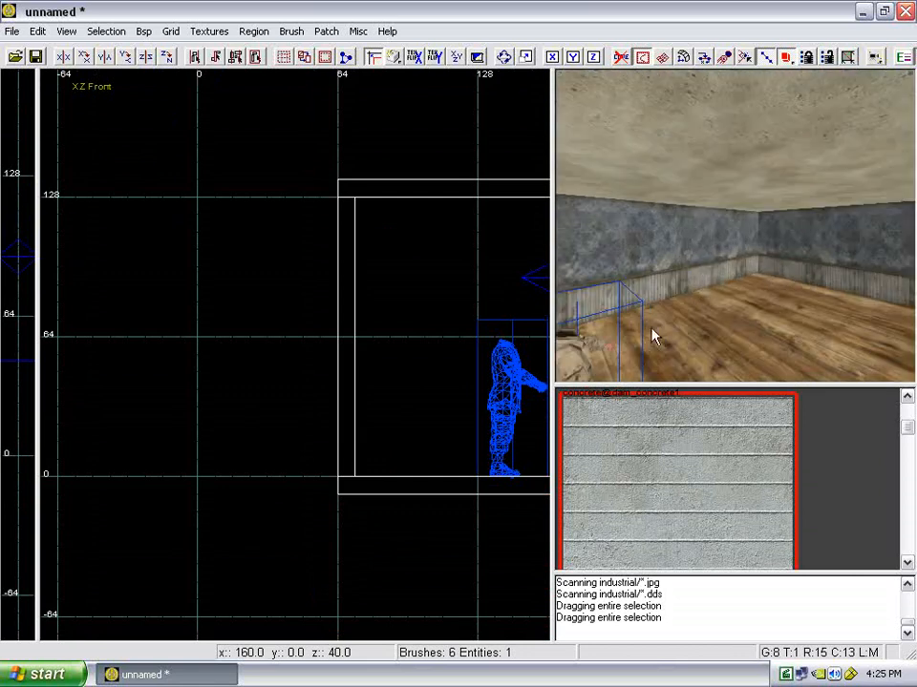
# Switch to the XY top view and select the wallpapered wall along y 256, focusing on its corner at x 64.
pyautogui.scroll(-3, 416, 318)
pyautogui.hotkey('ctrl', 'Tab')
pyautogui.scroll(-1, 359, 311)
pyautogui.moveTo(359, 312); pyautogui.dragTo(418, 405, button='right')
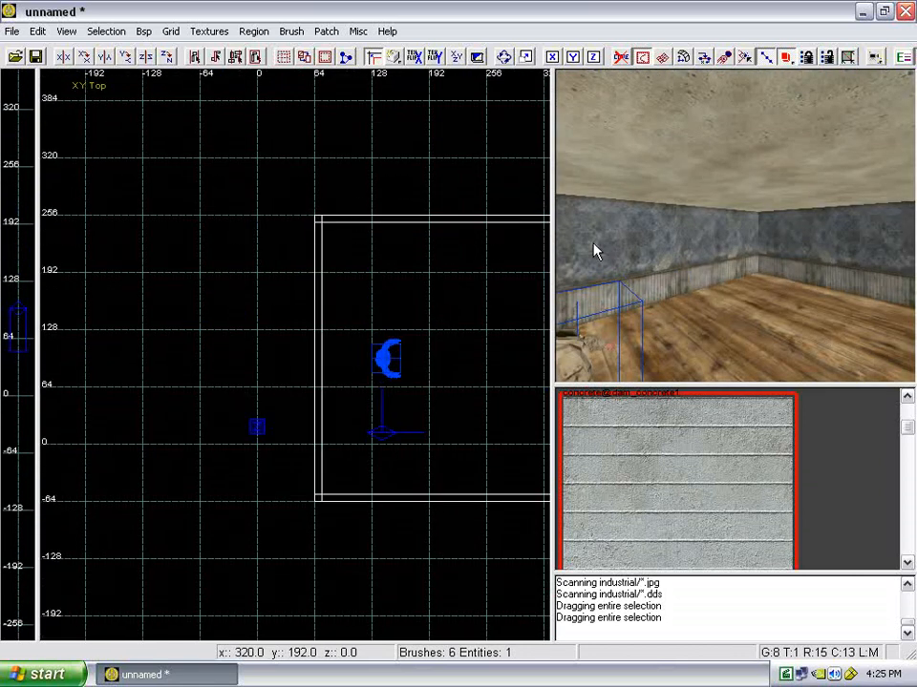
pyautogui.keyDown('shift'); pyautogui.click(592, 244); pyautogui.keyUp('shift')
pyautogui.scroll(2, 402, 254)
pyautogui.scroll(5, 332, 234)
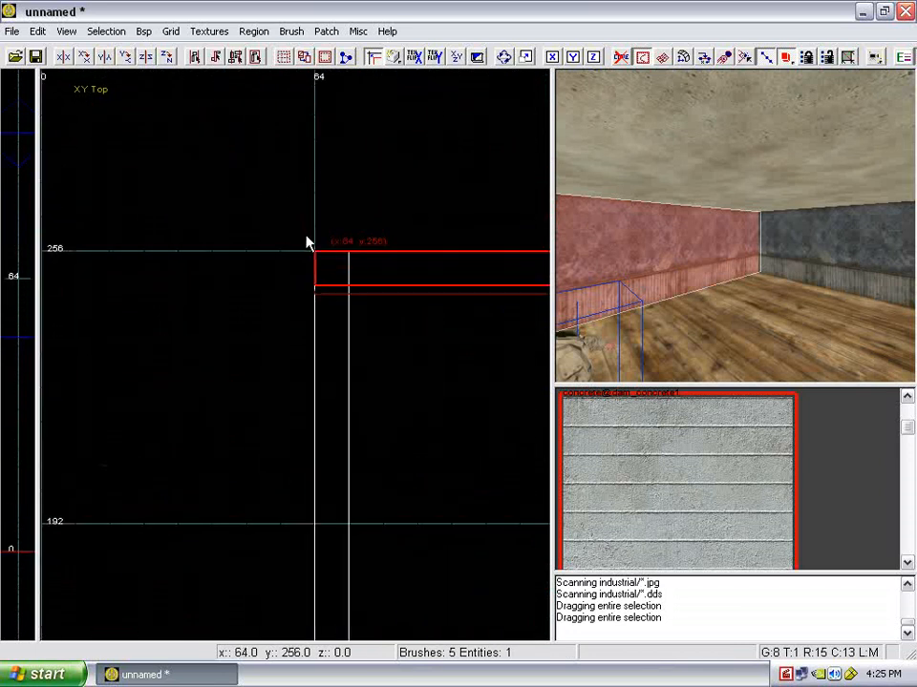
# Edit the selected wall's edges, pulling its inner end edge in 8 units to mitre the corner at x 64, y 256.
pyautogui.moveTo(639, 251)
pyautogui.mouseDown(button='right')
pyautogui.moveTo(624, 252)
pyautogui.moveTo(626, 260)
pyautogui.mouseUp(button='right')
pyautogui.scroll(-1, 395, 334)
pyautogui.moveTo(356, 305)
pyautogui.mouseDown(button='right')
pyautogui.moveTo(319, 284)
pyautogui.moveTo(334, 283)
pyautogui.moveTo(284, 272)
pyautogui.moveTo(201, 217)
pyautogui.moveTo(190, 240)
pyautogui.moveTo(299, 268)
pyautogui.mouseUp(button='right')
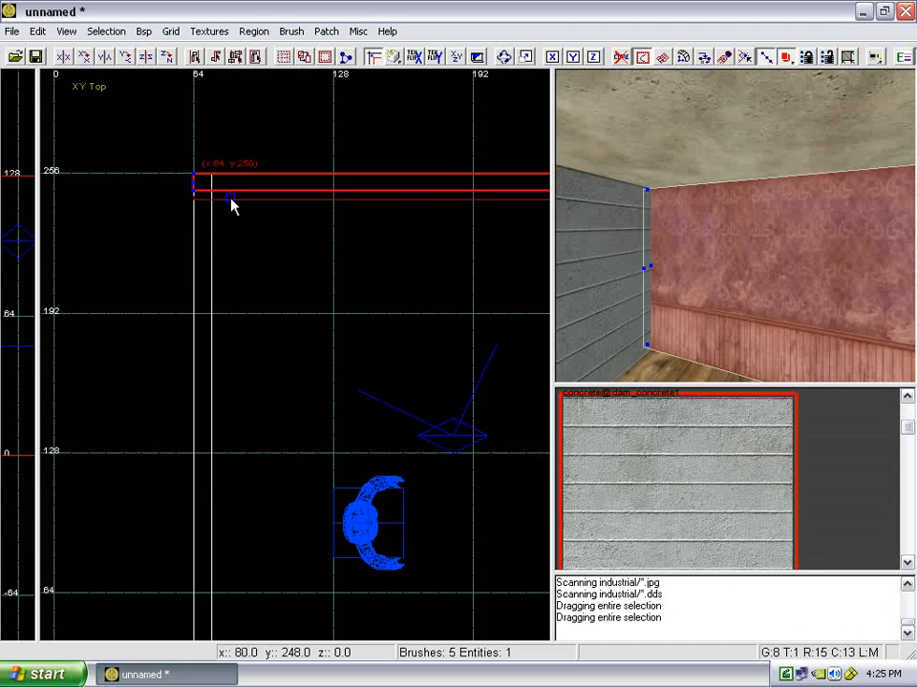
pyautogui.moveTo(231, 199); pyautogui.dragTo(168, 149, button='right')
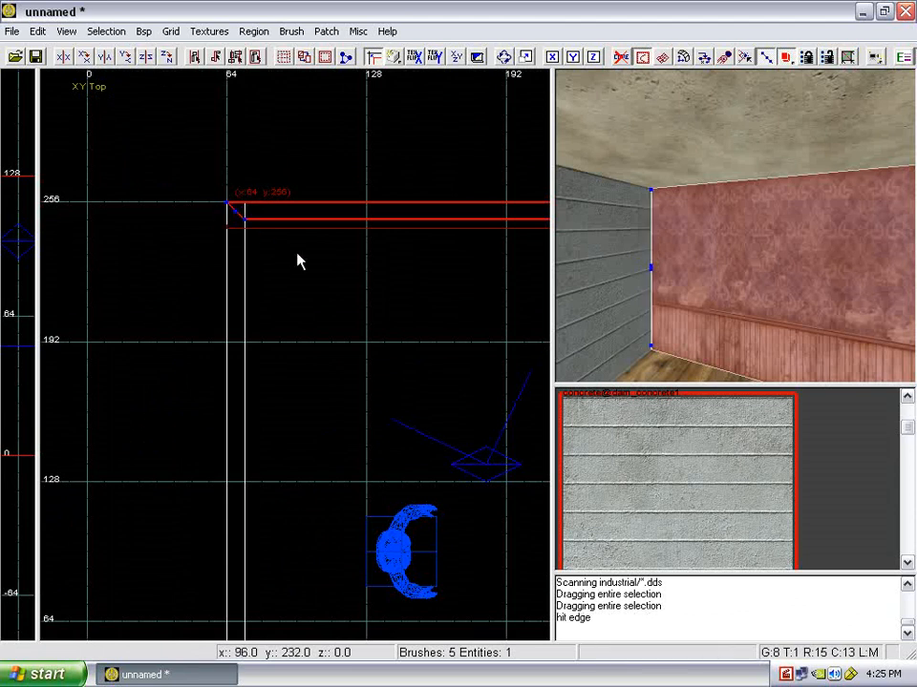
pyautogui.scroll(-3, 276, 272)
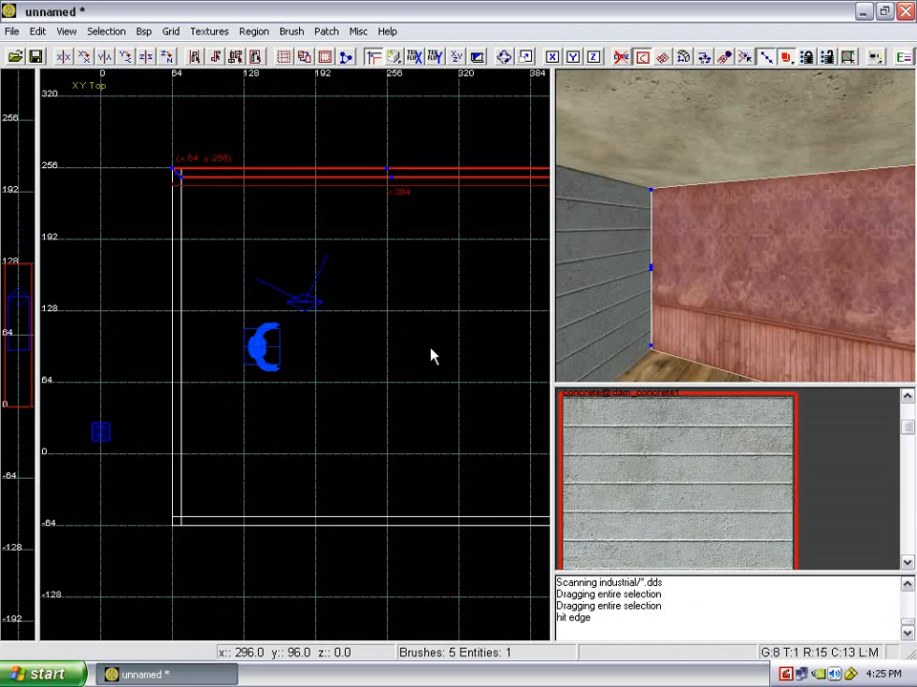
# Mitre the other end of the wallpapered wall along y 256 by pulling its inner edge in 8 units at x 448.
pyautogui.scroll(4, 329, 273)
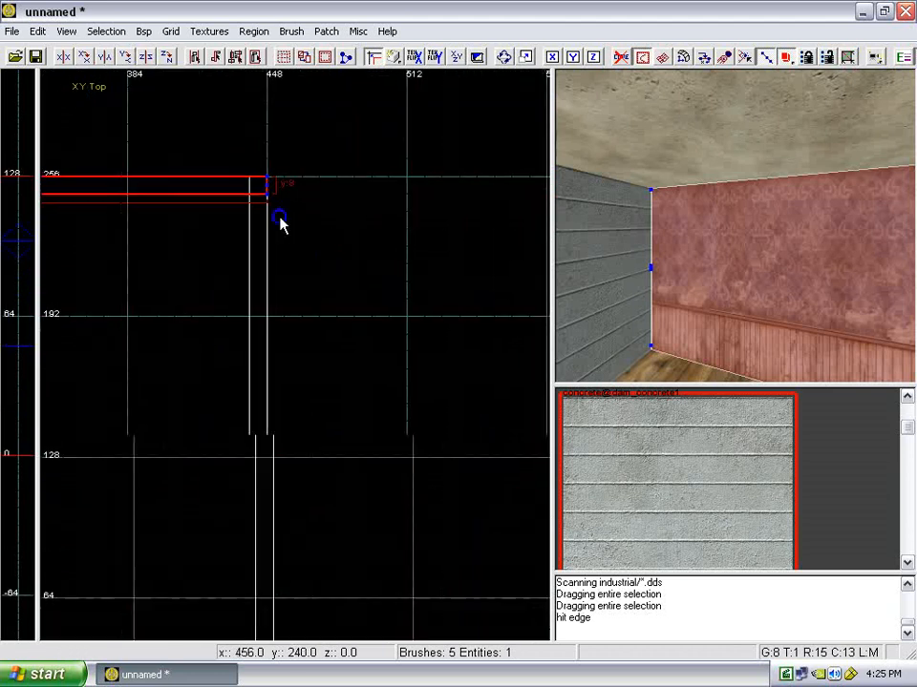
pyautogui.moveTo(278, 224); pyautogui.dragTo(344, 247, button='right')
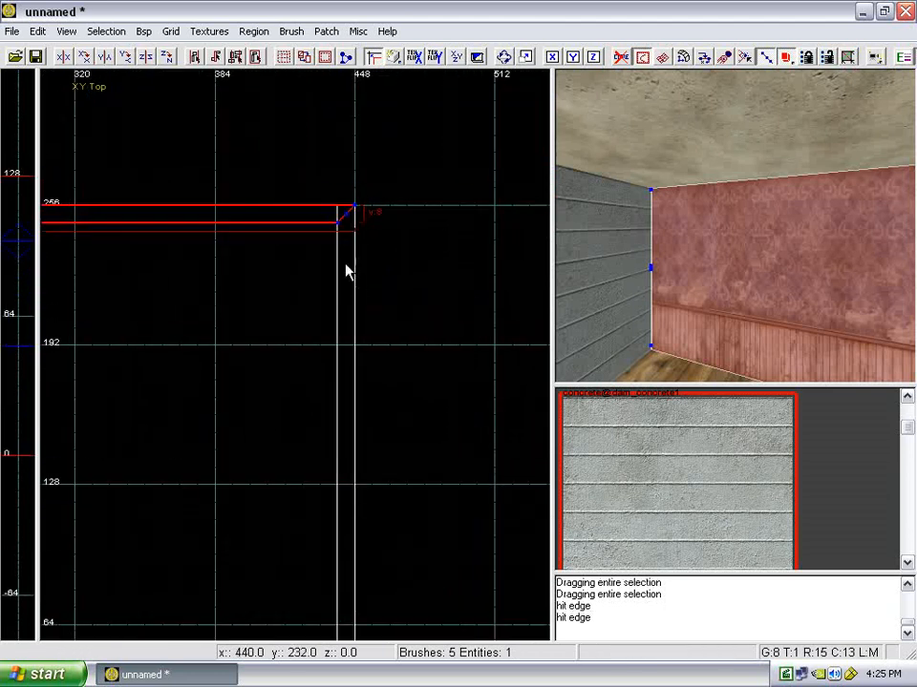
pyautogui.scroll(-4, 327, 258)
pyautogui.moveTo(319, 263); pyautogui.dragTo(317, 267, button='right')
pyautogui.press('Escape')
# Select the concrete wall along x 64 and mitre its y 256 end by pulling the inner edge in 8 units.
pyautogui.keyDown('shift'); pyautogui.click(601, 285); pyautogui.keyUp('shift')
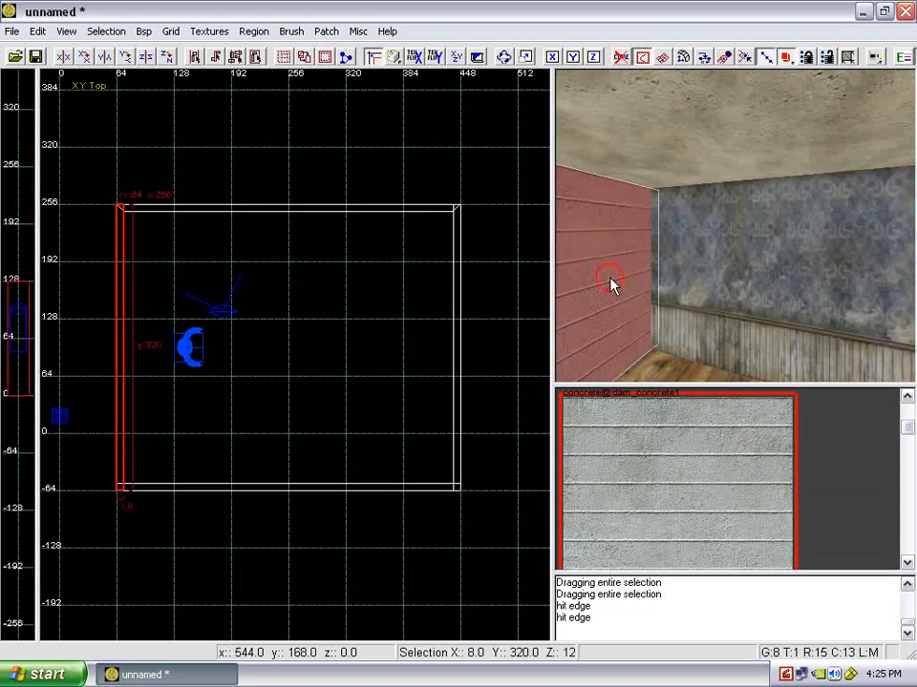
pyautogui.scroll(6, 288, 267)
pyautogui.scroll(1, 274, 219)
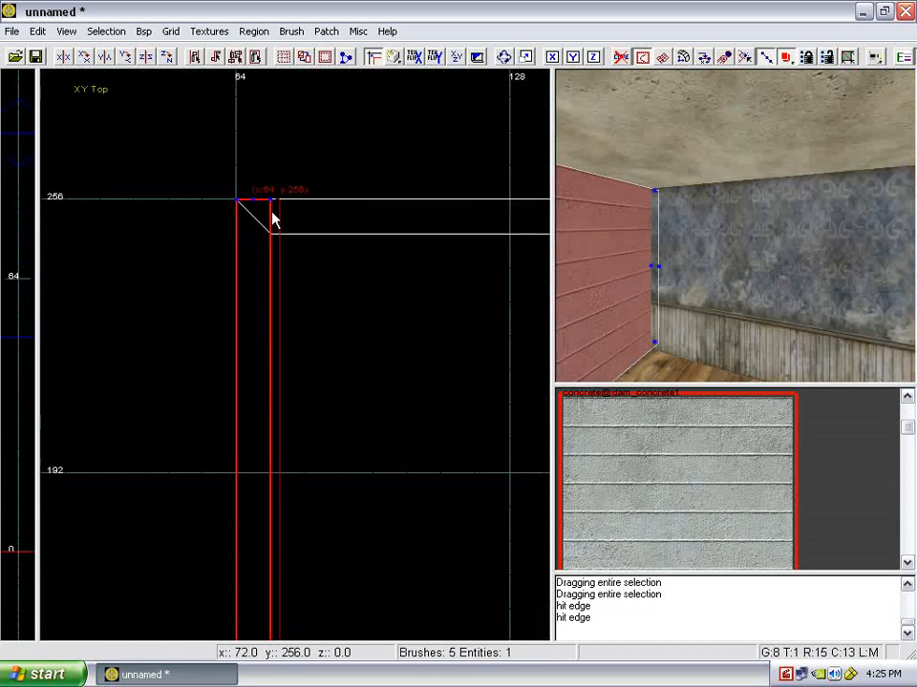
pyautogui.click(272, 212)
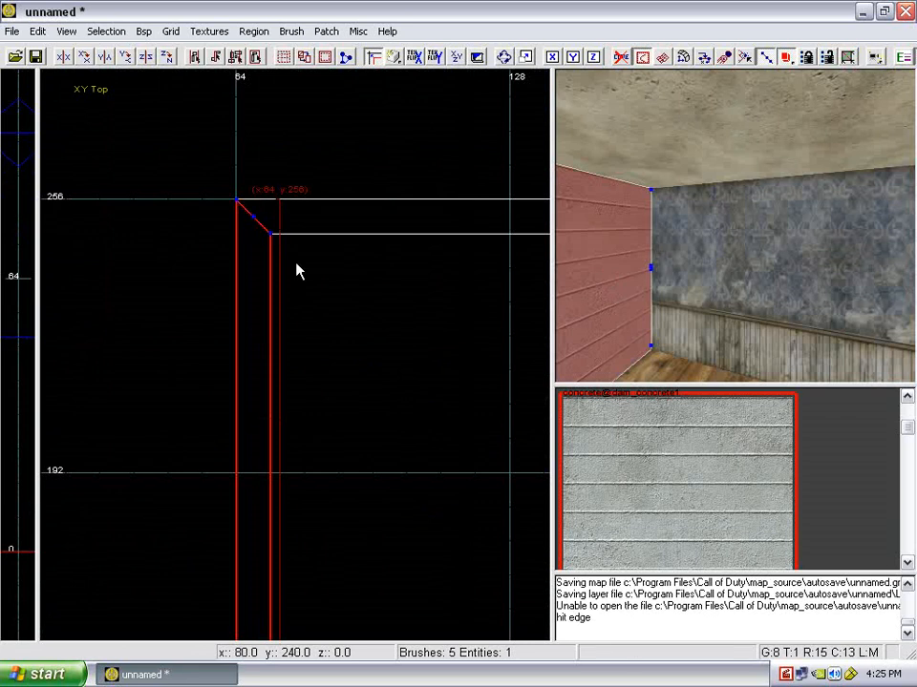
pyautogui.moveTo(695, 270); pyautogui.dragTo(694, 271, button='right')
pyautogui.press('Escape')
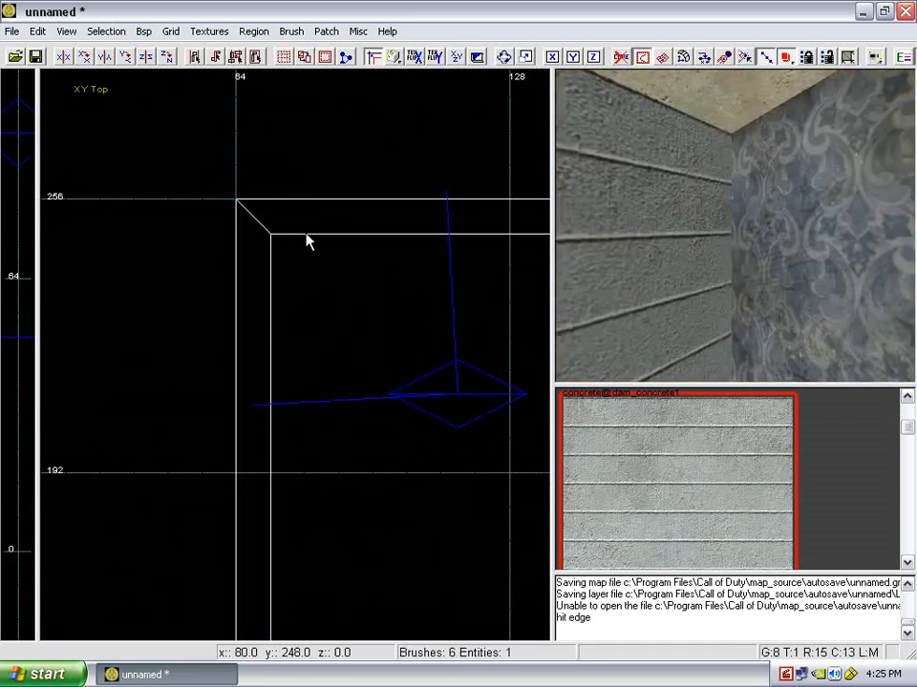
pyautogui.scroll(-5, 278, 240)
pyautogui.moveTo(279, 239); pyautogui.dragTo(290, 274, button='right')
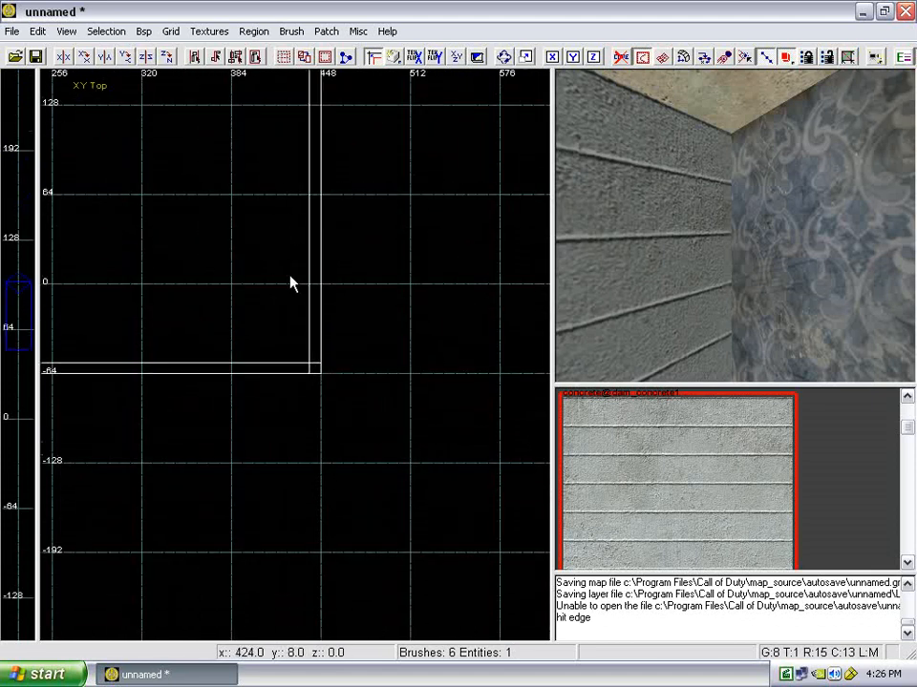
pyautogui.scroll(3, 292, 281)
pyautogui.moveTo(296, 442); pyautogui.dragTo(305, 367, button='right')
pyautogui.scroll(1, 304, 368)
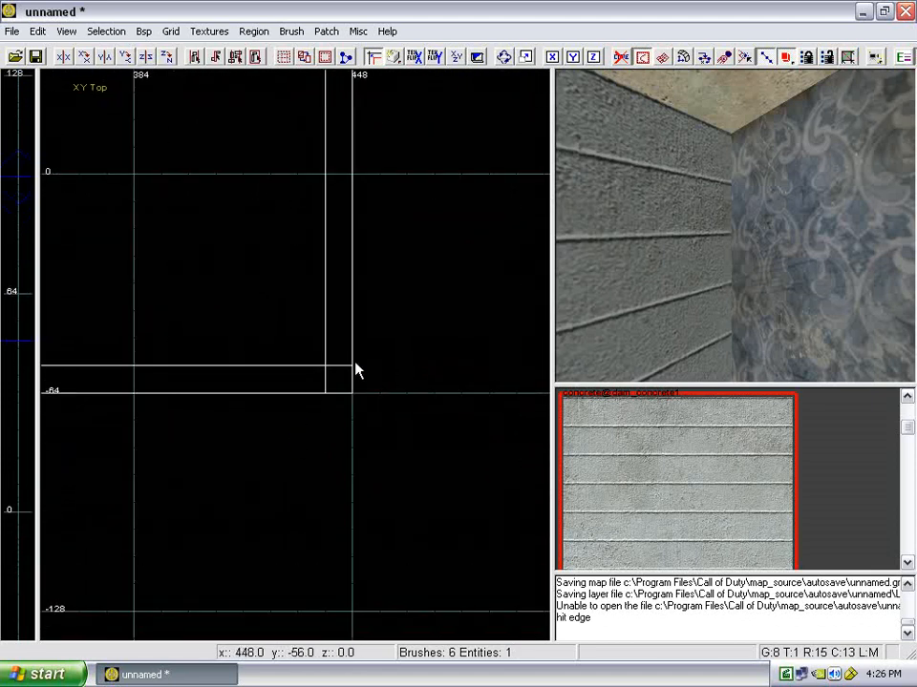
pyautogui.scroll(-6, 356, 363)
pyautogui.moveTo(287, 324); pyautogui.dragTo(283, 306, button='right')
pyautogui.keyDown('shift'); pyautogui.click(715, 257); pyautogui.keyUp('shift')
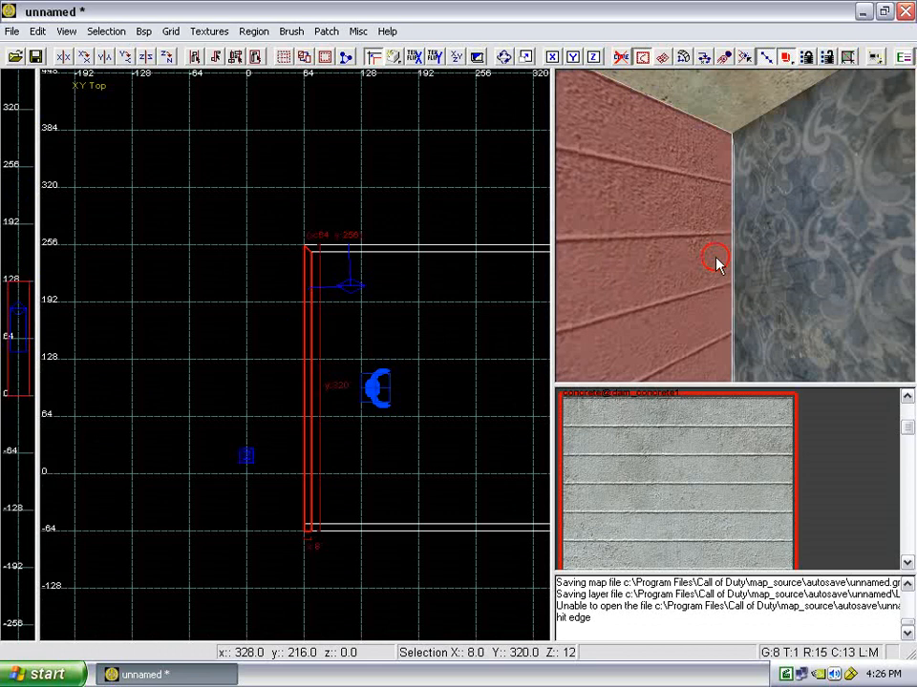
pyautogui.keyDown('shift'); pyautogui.click(774, 274); pyautogui.keyUp('shift')
pyautogui.press('Escape')
pyautogui.moveTo(761, 251)
pyautogui.mouseDown(button='right')
pyautogui.moveTo(750, 293)
pyautogui.moveTo(744, 281)
pyautogui.moveTo(756, 309)
pyautogui.moveTo(720, 305)
pyautogui.mouseUp(button='right')
pyautogui.keyDown('shift'); pyautogui.click(777, 263); pyautogui.keyUp('shift')
pyautogui.click(751, 411)
pyautogui.press('Escape')
pyautogui.keyDown('shift'); pyautogui.click(610, 272); pyautogui.keyUp('shift')
pyautogui.scroll(3, 494, 284)
pyautogui.press('Escape')
# Select the concrete wall along x 448 and mitre both ends, pulling the inner edges in 8 units at y 256 and y -64.
pyautogui.keyDown('shift'); pyautogui.click(677, 265); pyautogui.keyUp('shift')
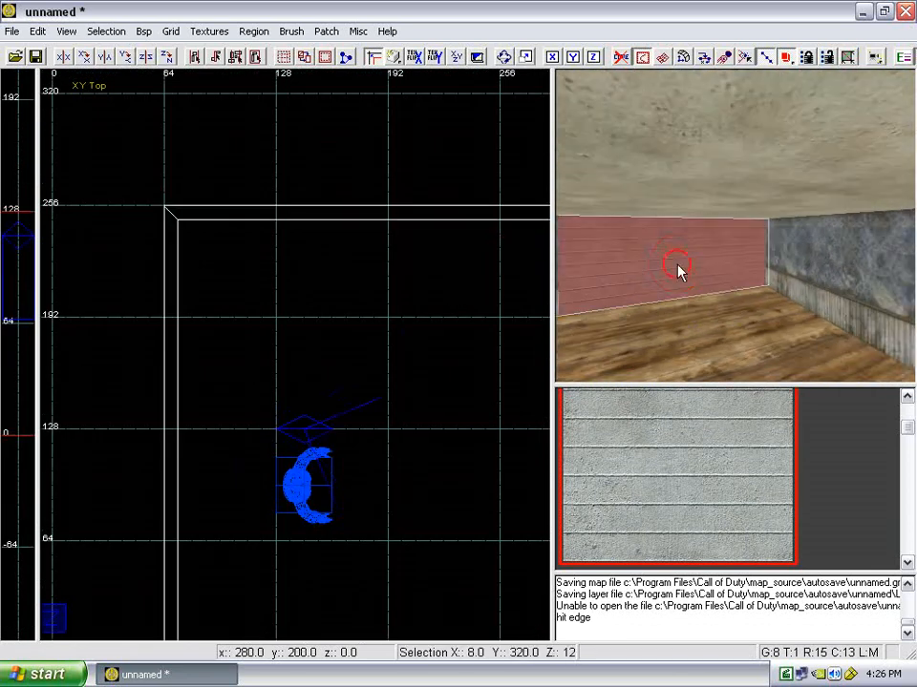
pyautogui.moveTo(393, 267)
pyautogui.mouseDown(button='right')
pyautogui.moveTo(370, 263)
pyautogui.moveTo(393, 267)
pyautogui.mouseUp(button='right')
pyautogui.scroll(2, 319, 262)
pyautogui.press('e')
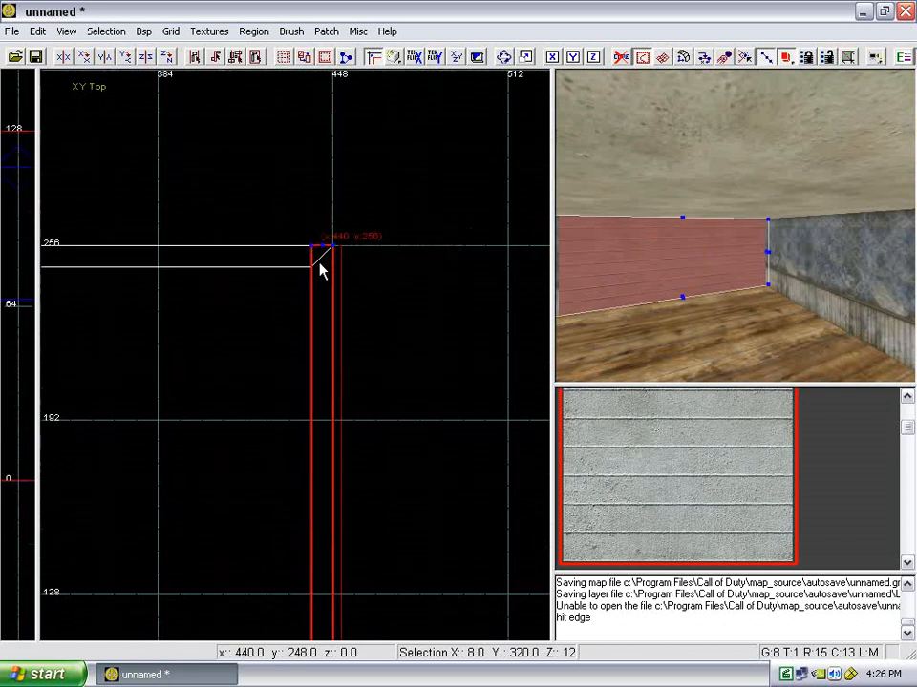
pyautogui.click(315, 253)
pyautogui.moveTo(321, 271); pyautogui.dragTo(354, 383, button='right')
pyautogui.moveTo(365, 490); pyautogui.dragTo(363, 468)
pyautogui.press('Escape')
# Select the wallpapered wall along y -64 and mitre both ends, pulling the inner edges in 8 units at x 448 and x 64.
pyautogui.keyDown('shift'); pyautogui.click(843, 294); pyautogui.keyUp('shift')
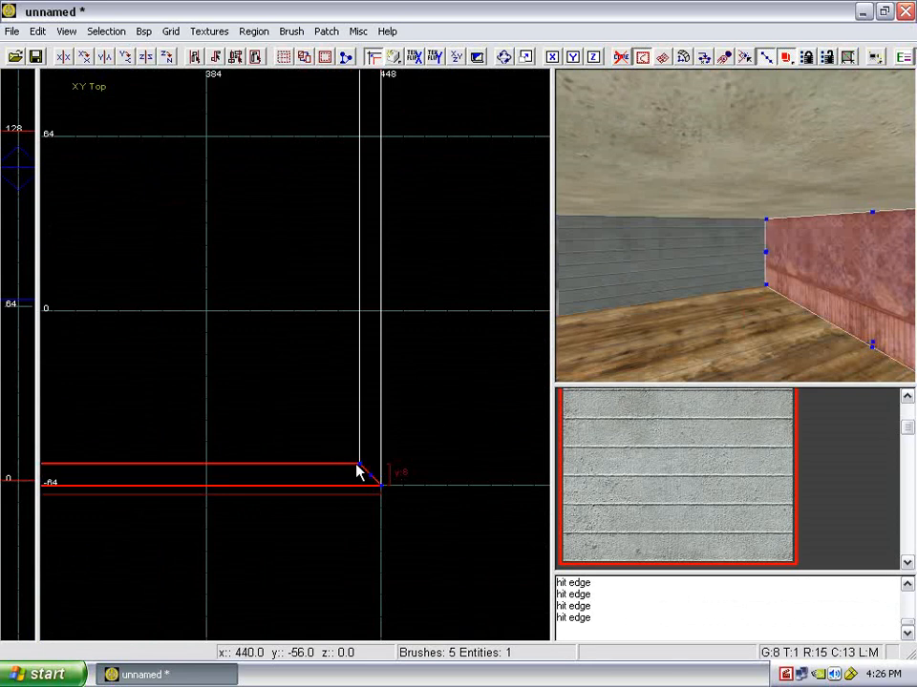
pyautogui.moveTo(359, 471)
pyautogui.mouseDown(button='right')
pyautogui.moveTo(262, 429)
pyautogui.moveTo(274, 501)
pyautogui.mouseUp(button='right')
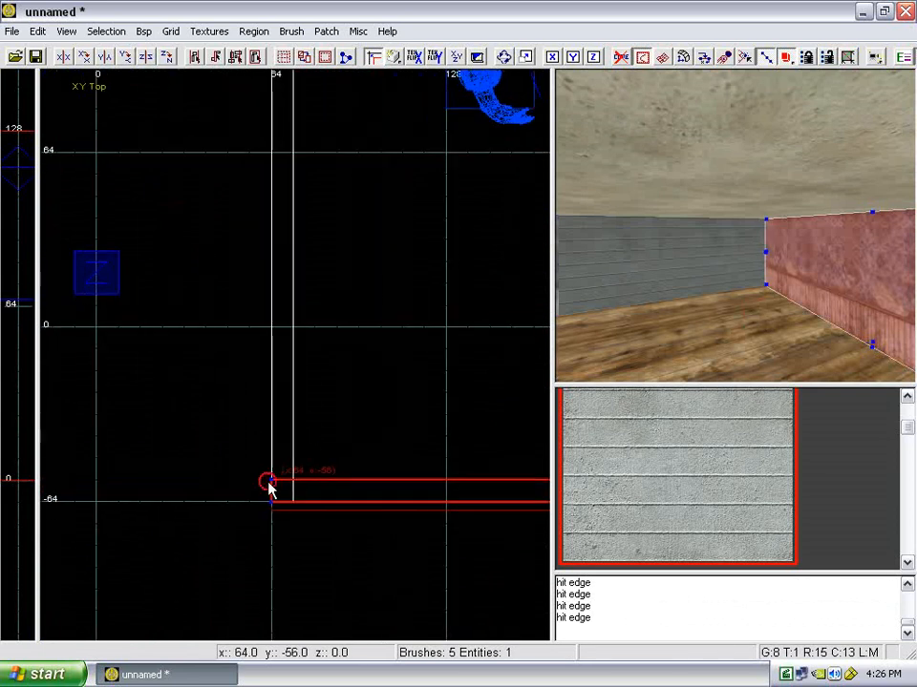
pyautogui.press('Escape')
# Reselect the concrete wall along x 64 and mitre its y -64 end by pulling the inner edge in 8 units.
pyautogui.moveTo(656, 359); pyautogui.dragTo(747, 324, button='right')
pyautogui.keyDown('shift'); pyautogui.click(748, 323); pyautogui.keyUp('shift')
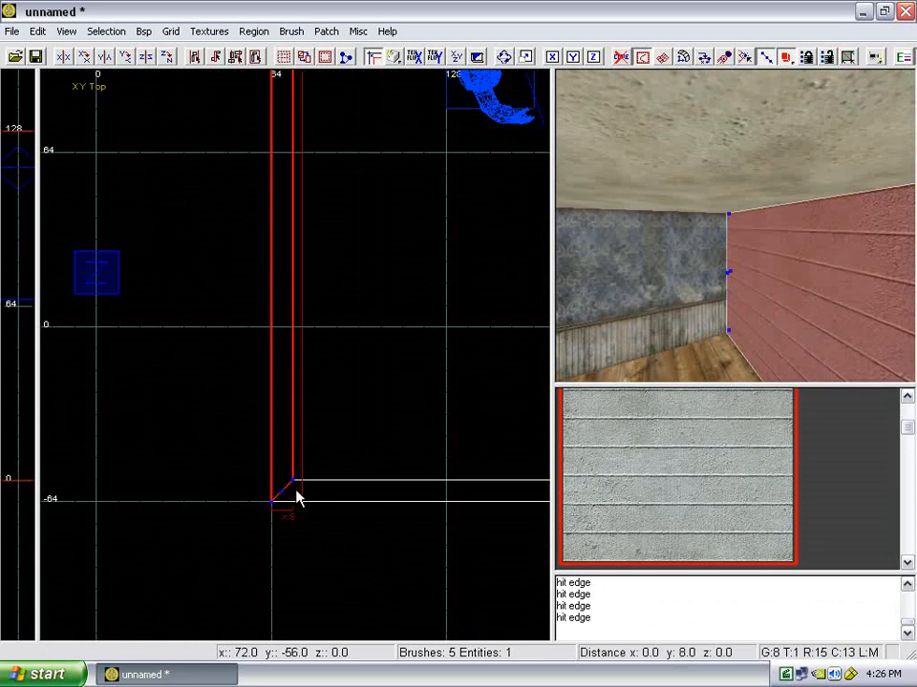
pyautogui.moveTo(296, 496); pyautogui.dragTo(352, 376, button='right')
pyautogui.scroll(-4, 352, 376)
pyautogui.press('Escape')
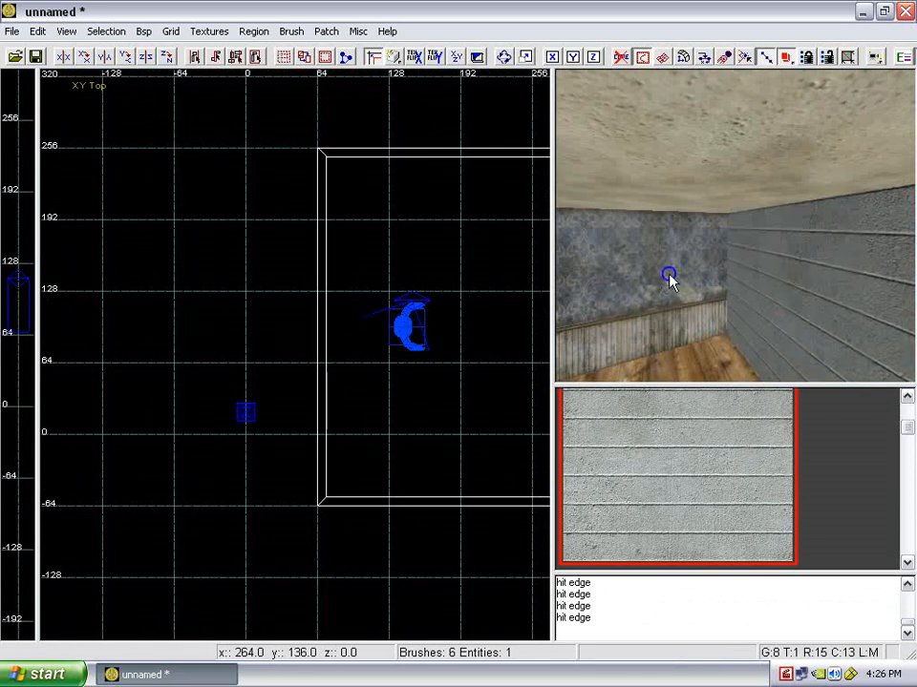
# Examine the mitred wall corners close up in the XY top view.
pyautogui.moveTo(669, 276); pyautogui.dragTo(630, 270, button='right')
pyautogui.moveTo(392, 228); pyautogui.dragTo(391, 318, button='right')
pyautogui.scroll(5, 378, 226)
pyautogui.moveTo(324, 274); pyautogui.dragTo(418, 224, button='right')
pyautogui.scroll(2, 326, 272)
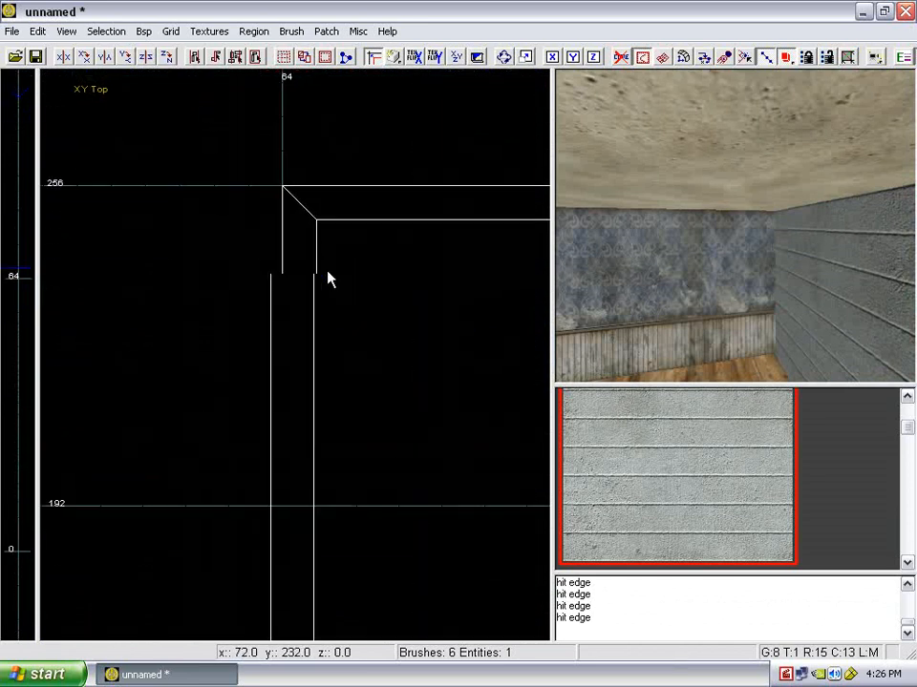
pyautogui.scroll(-5, 351, 242)
pyautogui.moveTo(327, 330)
pyautogui.mouseDown(button='right')
pyautogui.moveTo(319, 205)
pyautogui.moveTo(340, 319)
pyautogui.moveTo(341, 346)
pyautogui.moveTo(315, 327)
pyautogui.moveTo(328, 328)
pyautogui.moveTo(328, 352)
pyautogui.moveTo(328, 324)
pyautogui.mouseUp(button='right')
pyautogui.scroll(6, 341, 346)
pyautogui.scroll(-4, 283, 462)
# View the room from outside and inside, and select only the inner face of the concrete wall along x 448.
pyautogui.moveTo(744, 297); pyautogui.dragTo(718, 244, button='right')
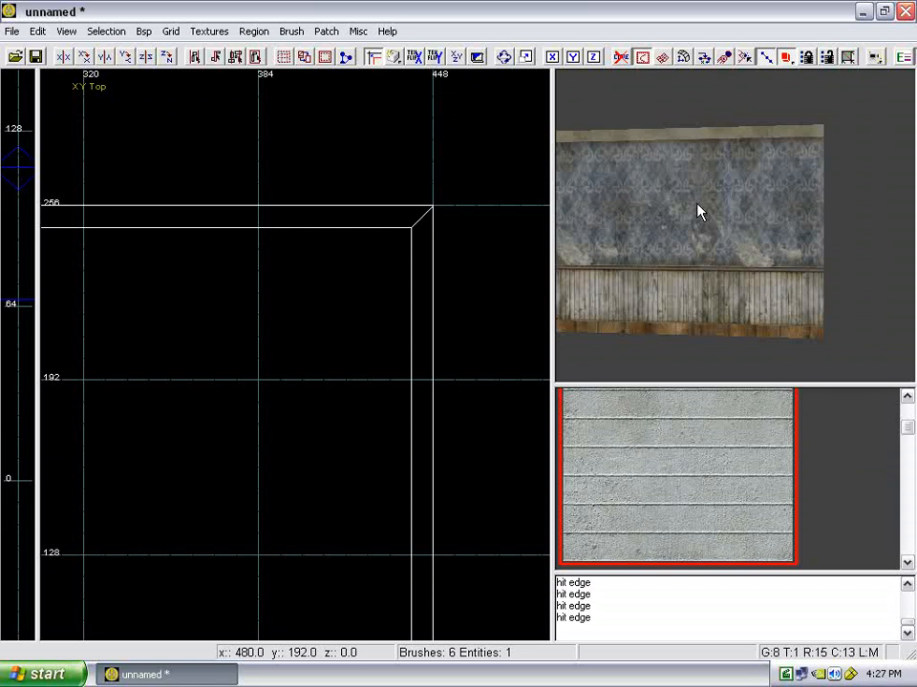
pyautogui.moveTo(736, 242)
pyautogui.mouseDown(button='right')
pyautogui.moveTo(733, 262)
pyautogui.moveTo(730, 249)
pyautogui.moveTo(698, 263)
pyautogui.moveTo(671, 259)
pyautogui.mouseUp(button='right')
pyautogui.keyDown('shift'); pyautogui.click(730, 255); pyautogui.keyUp('shift')
pyautogui.press('Escape')
pyautogui.keyDown('ctrl'); pyautogui.keyDown('shift'); pyautogui.click(562, 230); pyautogui.keyUp('shift'); pyautogui.keyUp('ctrl')
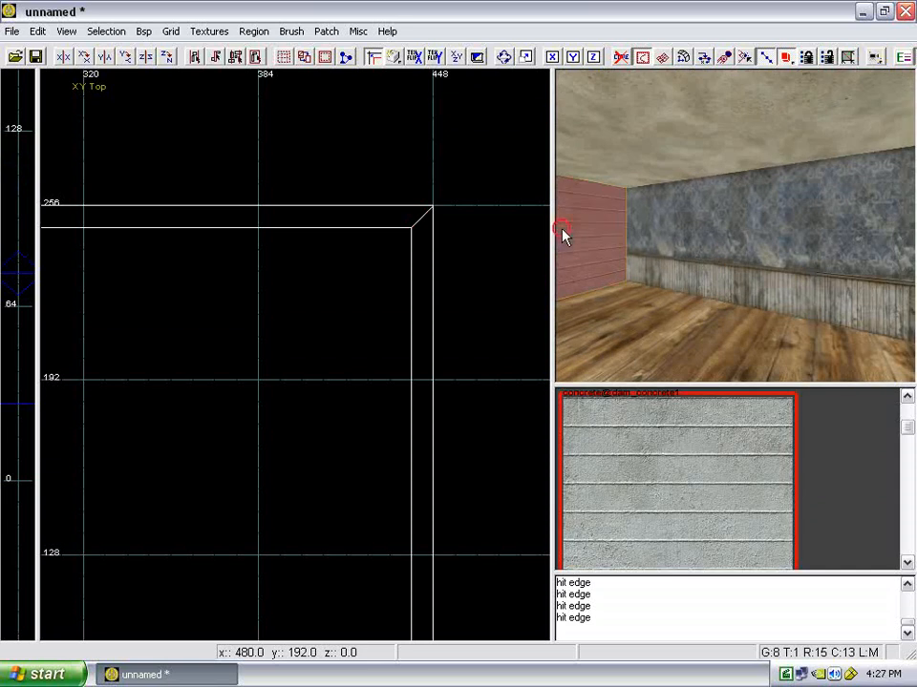
pyautogui.moveTo(601, 236); pyautogui.dragTo(559, 254, button='right')
pyautogui.scroll(-6, 427, 266)
pyautogui.scroll(1, 385, 284)
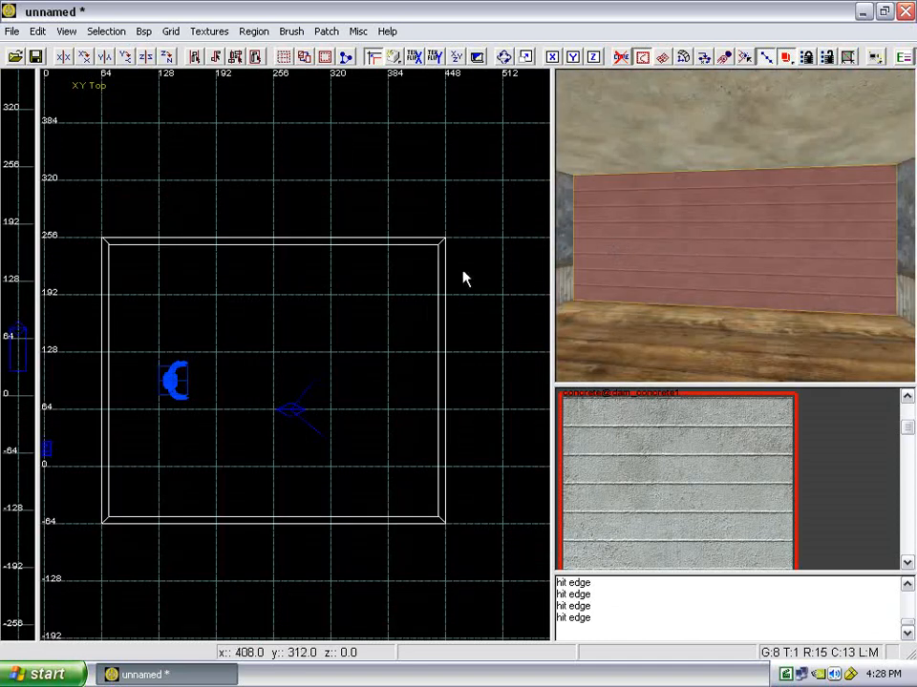
pyautogui.scroll(1, 412, 375)
pyautogui.scroll(-1, 397, 338)
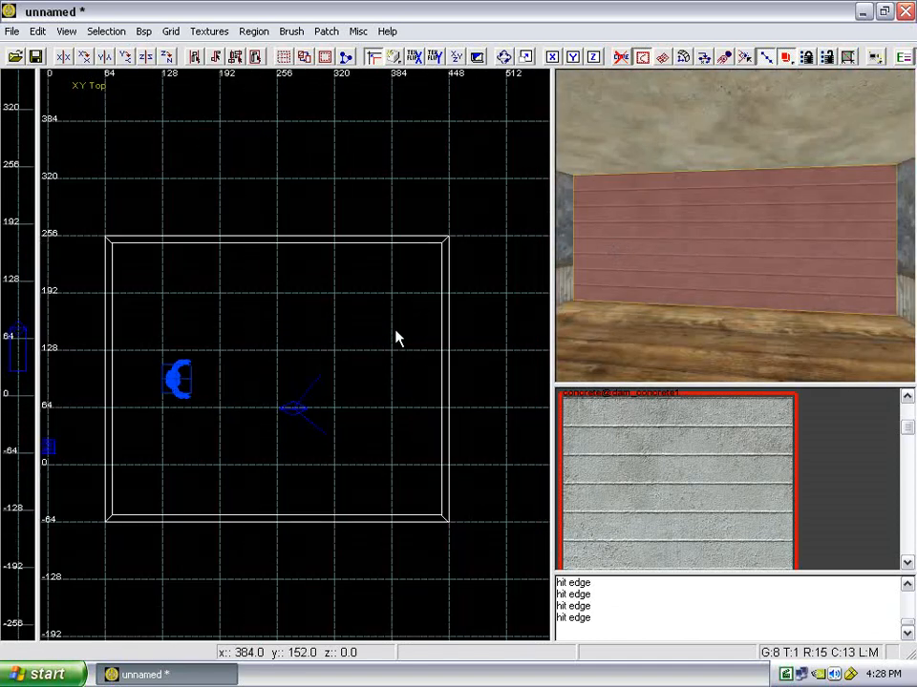
# Select all six brushes of the room: the four walls, the ceiling and the floor.
pyautogui.moveTo(734, 291); pyautogui.dragTo(739, 286, button='right')
pyautogui.keyDown('shift'); pyautogui.click(696, 245); pyautogui.keyUp('shift')
pyautogui.keyDown('shift'); pyautogui.click(726, 268); pyautogui.keyUp('shift')
pyautogui.keyDown('shift'); pyautogui.click(705, 324); pyautogui.keyUp('shift')
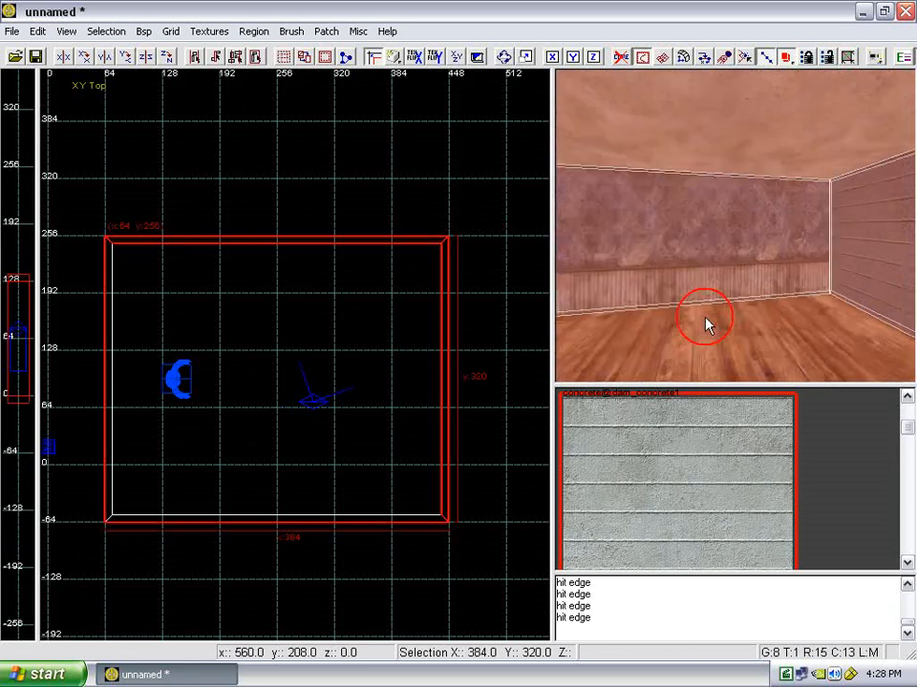
pyautogui.moveTo(705, 324)
pyautogui.mouseDown(button='right')
pyautogui.moveTo(718, 238)
pyautogui.moveTo(612, 231)
pyautogui.moveTo(668, 246)
pyautogui.mouseUp(button='right')
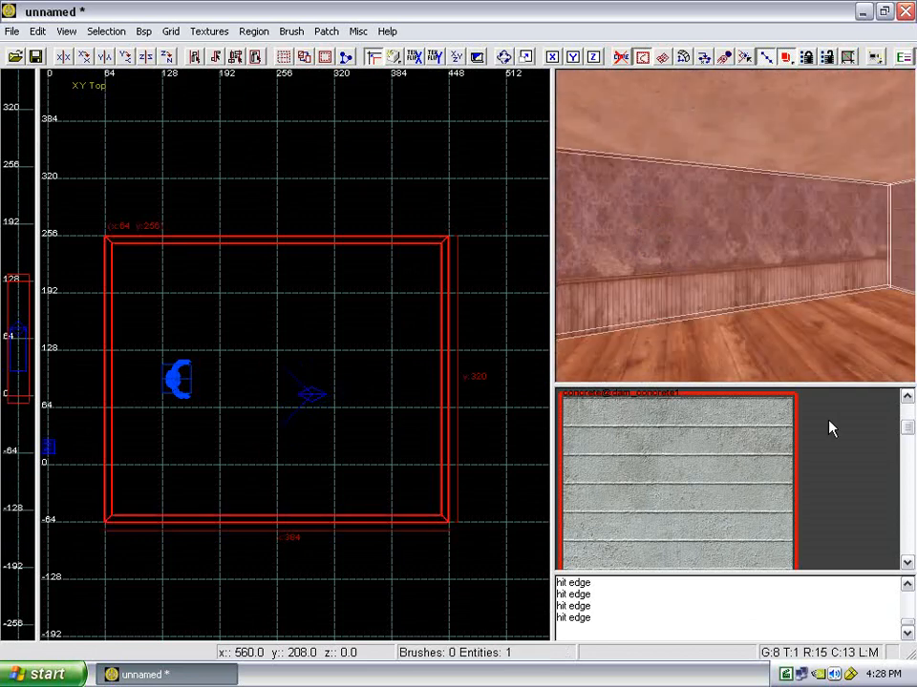
# Load the common texture set and apply the caulk texture to every selected brush of the room.
pyautogui.click(209, 30)
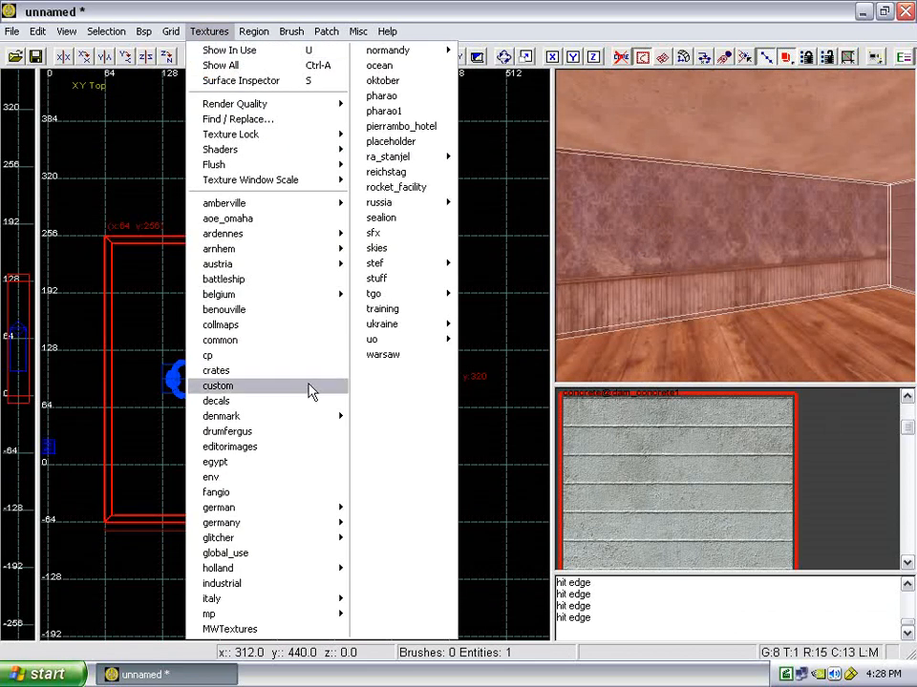
pyautogui.click(307, 390)
pyautogui.click(218, 32)
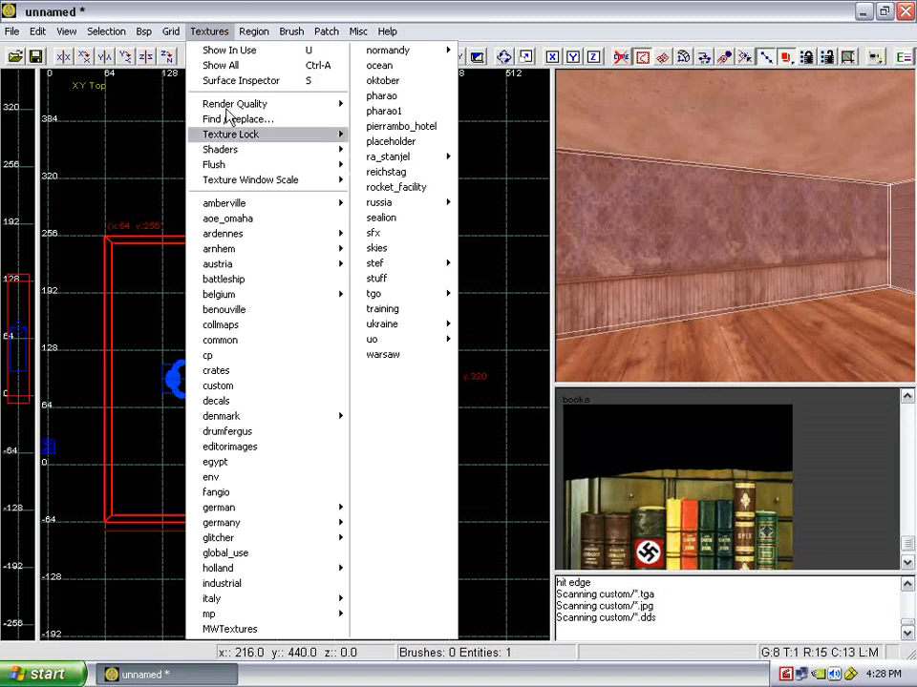
pyautogui.click(254, 346)
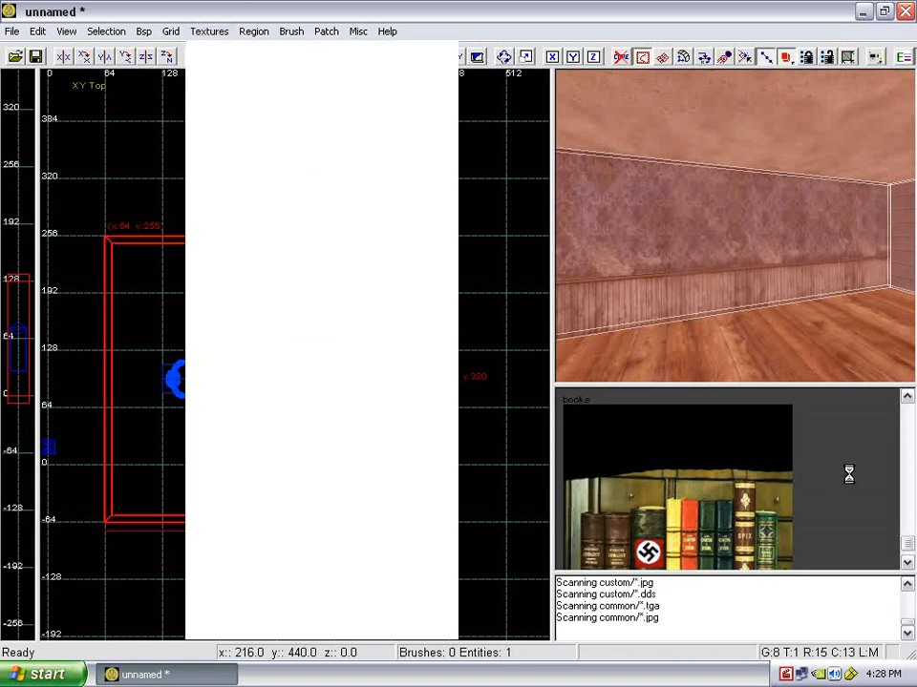
pyautogui.scroll(-5, 907, 492)
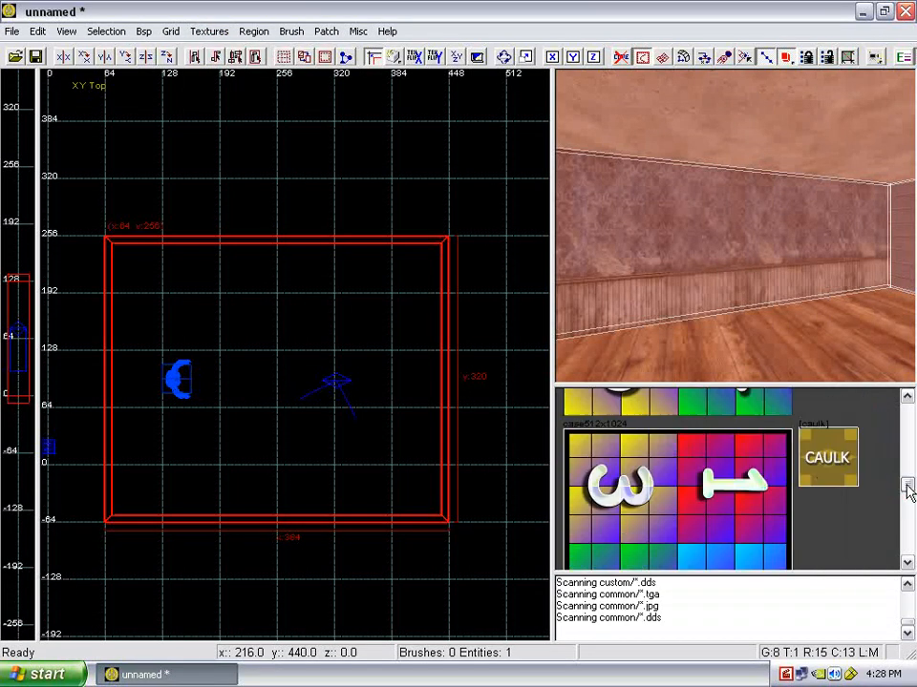
pyautogui.click(812, 460)
pyautogui.press('Escape')
# Select only the inner faces of the room's caulked walls, checking the selection from inside and outside.
pyautogui.moveTo(767, 295)
pyautogui.mouseDown(button='right')
pyautogui.moveTo(773, 299)
pyautogui.moveTo(767, 290)
pyautogui.moveTo(781, 267)
pyautogui.mouseUp(button='right')
pyautogui.keyDown('shift'); pyautogui.click(782, 265); pyautogui.keyUp('shift')
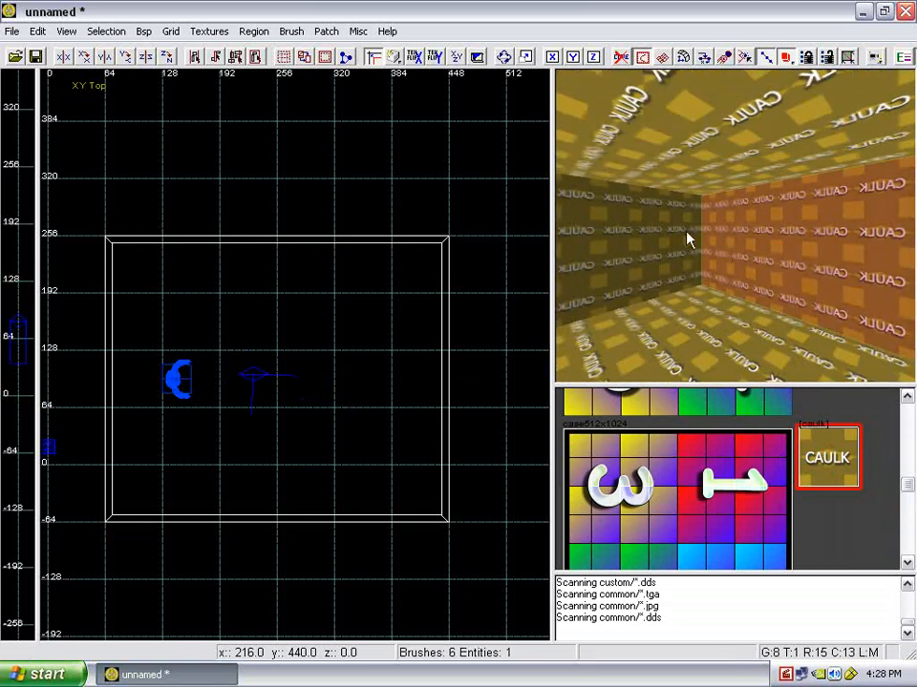
pyautogui.moveTo(718, 275); pyautogui.dragTo(622, 250, button='right')
pyautogui.moveTo(679, 271); pyautogui.dragTo(745, 268, button='right')
pyautogui.scroll(-5, 745, 268)
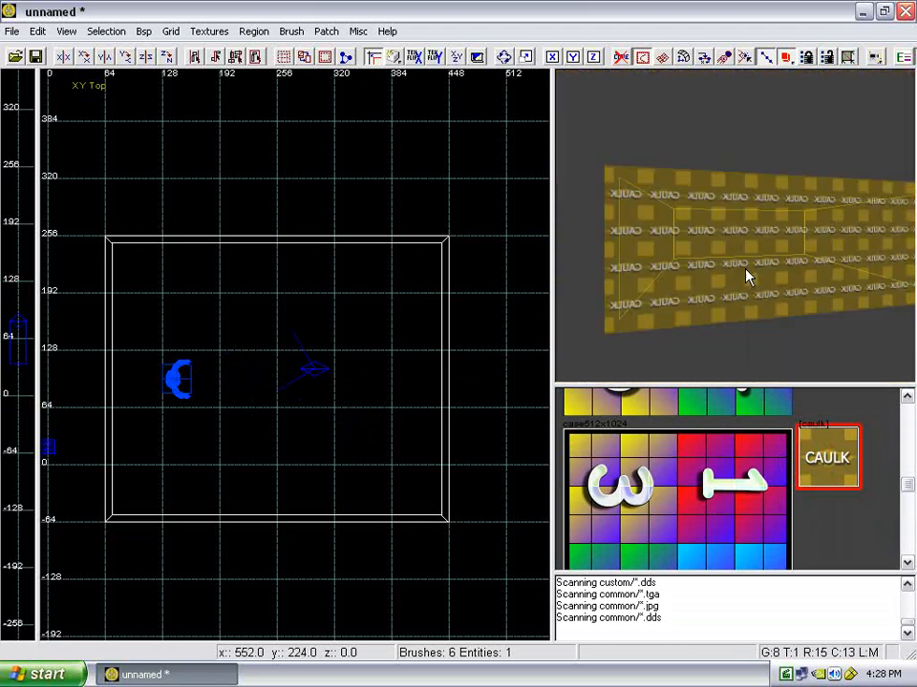
pyautogui.scroll(5, 745, 260)
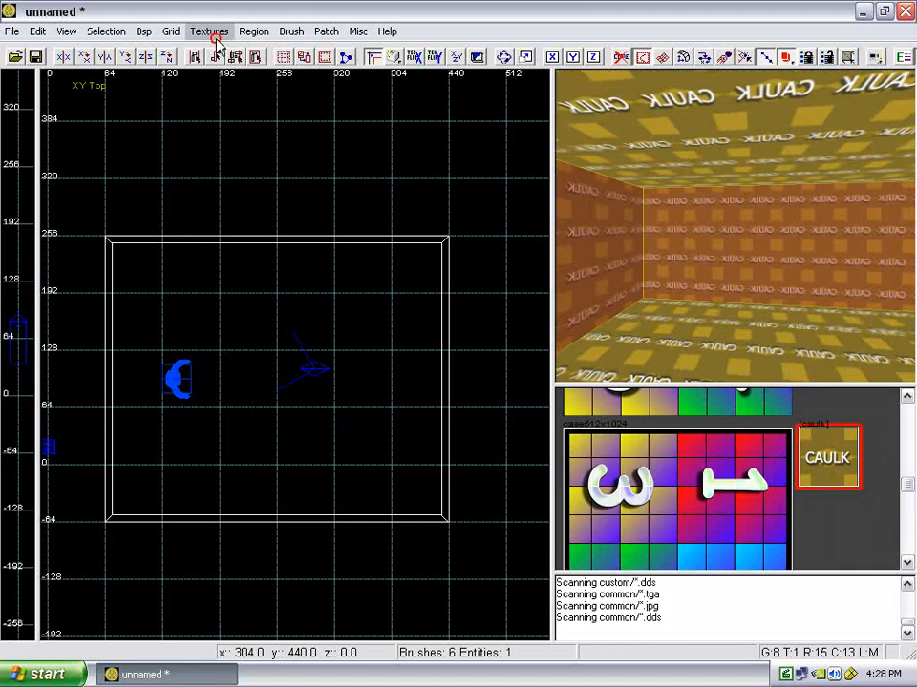
# Load the normandy walls textures and apply the blue wallpaper with wood panelling, fleur_wooldpapr2, to the selected inner faces.
pyautogui.click(212, 34)
pyautogui.moveTo(401, 52)
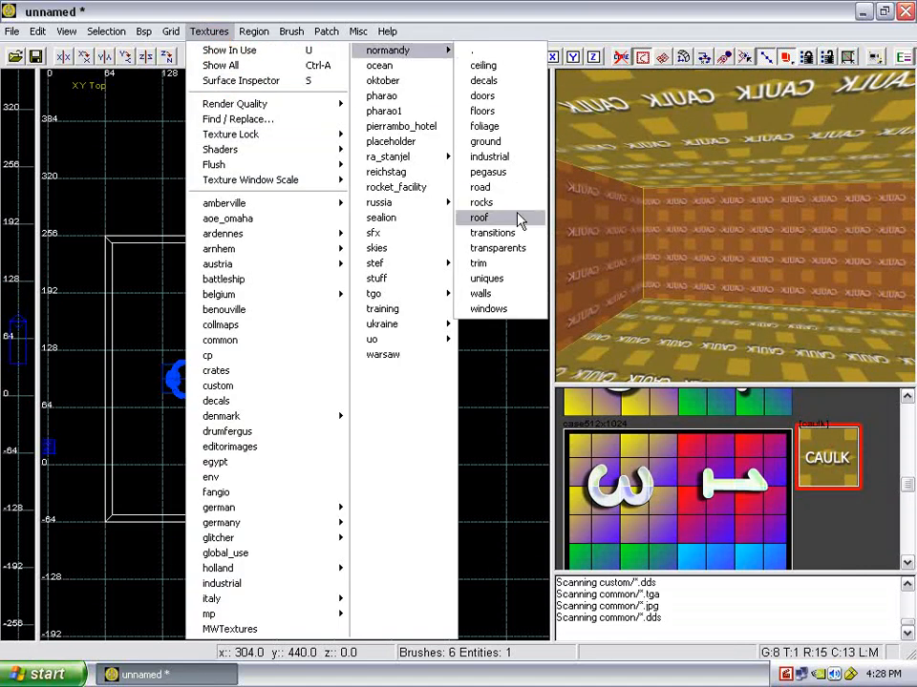
pyautogui.click(527, 299)
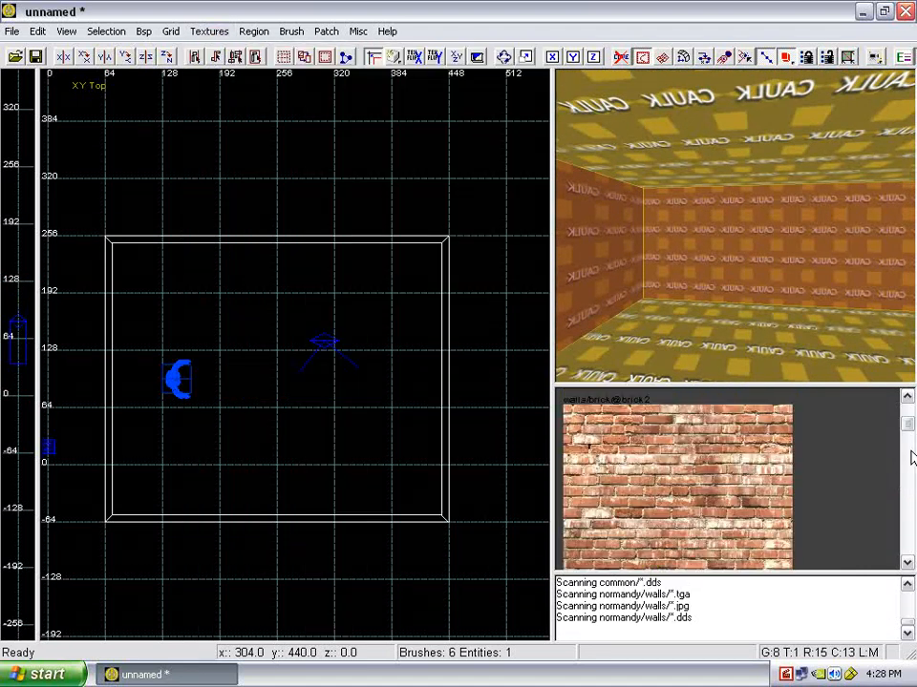
pyautogui.moveTo(910, 431); pyautogui.dragTo(903, 478)
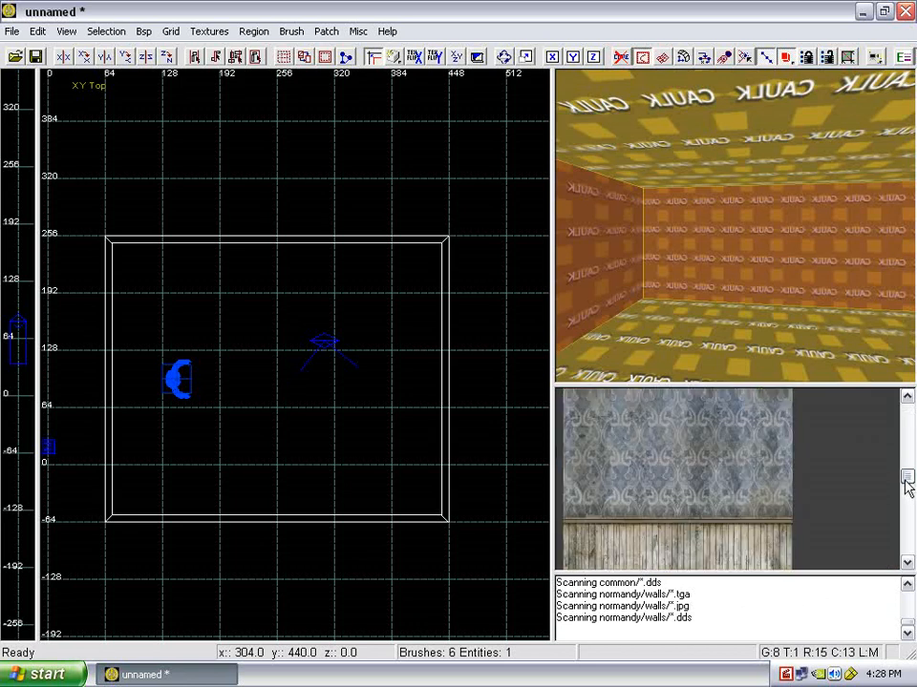
pyautogui.click(775, 468)
pyautogui.moveTo(743, 359)
pyautogui.mouseDown(button='right')
pyautogui.moveTo(756, 309)
pyautogui.moveTo(731, 290)
pyautogui.moveTo(765, 281)
pyautogui.mouseUp(button='right')
pyautogui.press('Escape')
# Select a wallpapered wall to examine its extents in the XZ front view, deselect it and look around the room.
pyautogui.keyDown('shift'); pyautogui.click(764, 281); pyautogui.keyUp('shift')
pyautogui.press('Escape')
pyautogui.keyDown('shift'); pyautogui.click(618, 274); pyautogui.keyUp('shift')
pyautogui.hotkey('ctrl', 'Tab')
pyautogui.moveTo(320, 290); pyautogui.dragTo(321, 290, button='right')
pyautogui.scroll(3, 321, 298)
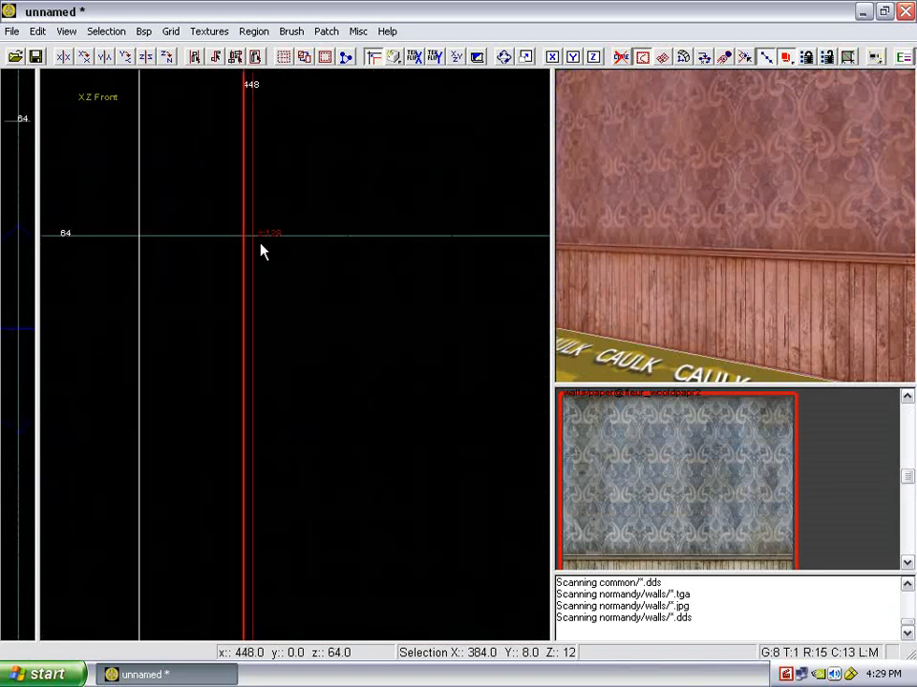
pyautogui.scroll(-3, 287, 263)
pyautogui.press('Escape')
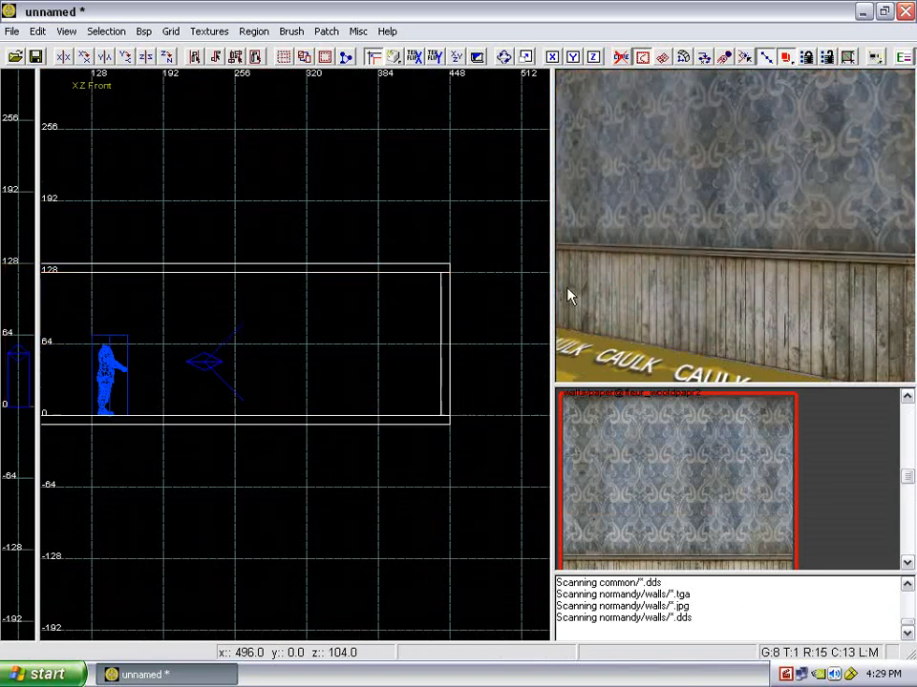
pyautogui.moveTo(569, 292); pyautogui.dragTo(669, 289, button='right')
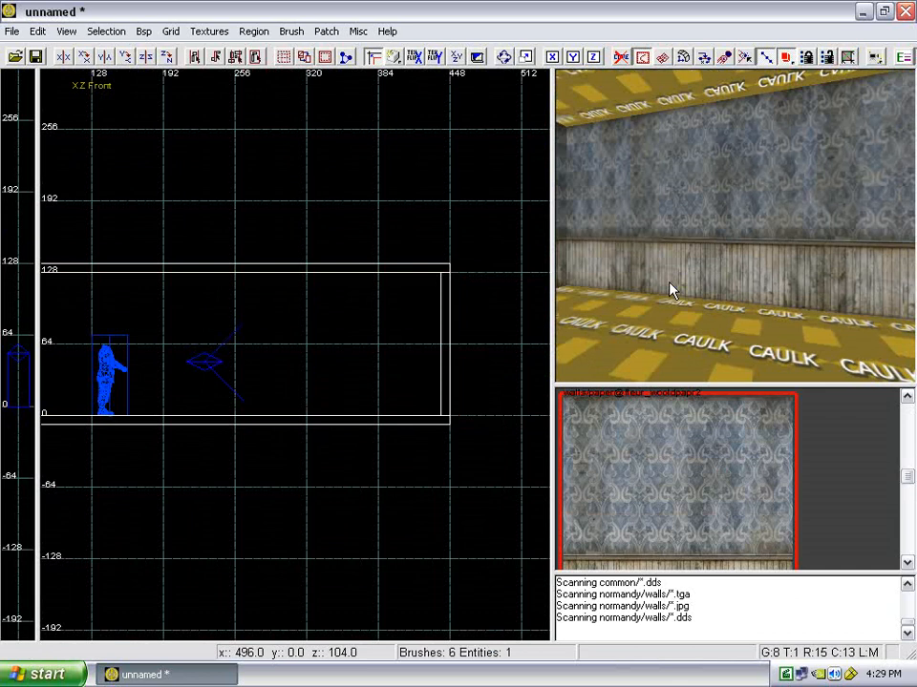
# Return to the XY top view and select the inner face of the room's caulked floor.
pyautogui.hotkey('ctrl', 'Tab')
pyautogui.scroll(-3, 236, 278)
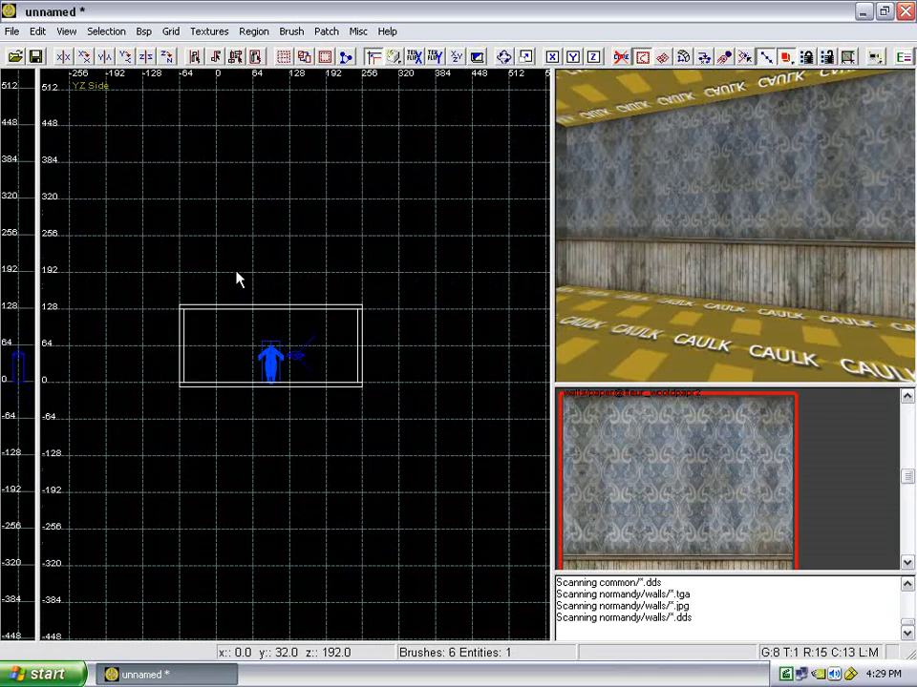
pyautogui.hotkey('ctrl', 'Tab')
pyautogui.scroll(-2, 236, 278)
pyautogui.scroll(2, 236, 274)
pyautogui.moveTo(258, 318); pyautogui.dragTo(239, 230, button='right')
pyautogui.moveTo(712, 254)
pyautogui.mouseDown(button='right')
pyautogui.moveTo(716, 262)
pyautogui.moveTo(720, 236)
pyautogui.mouseUp(button='right')
pyautogui.keyDown('shift'); pyautogui.click(749, 334); pyautogui.keyUp('shift')
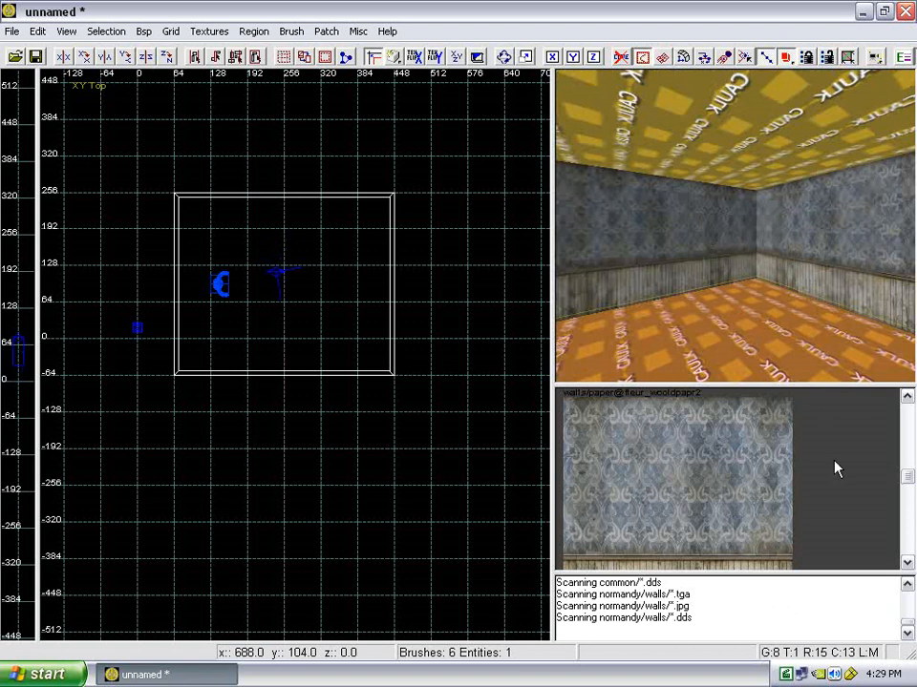
# Load the normandy floors texture set for the selected floor face.
pyautogui.scroll(-3, 835, 468)
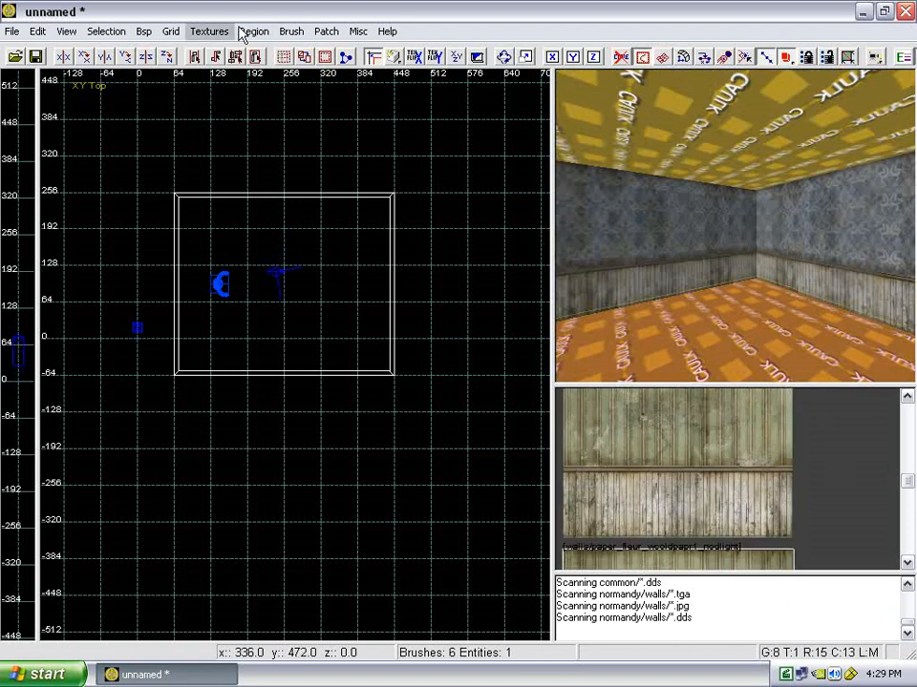
pyautogui.click(210, 30)
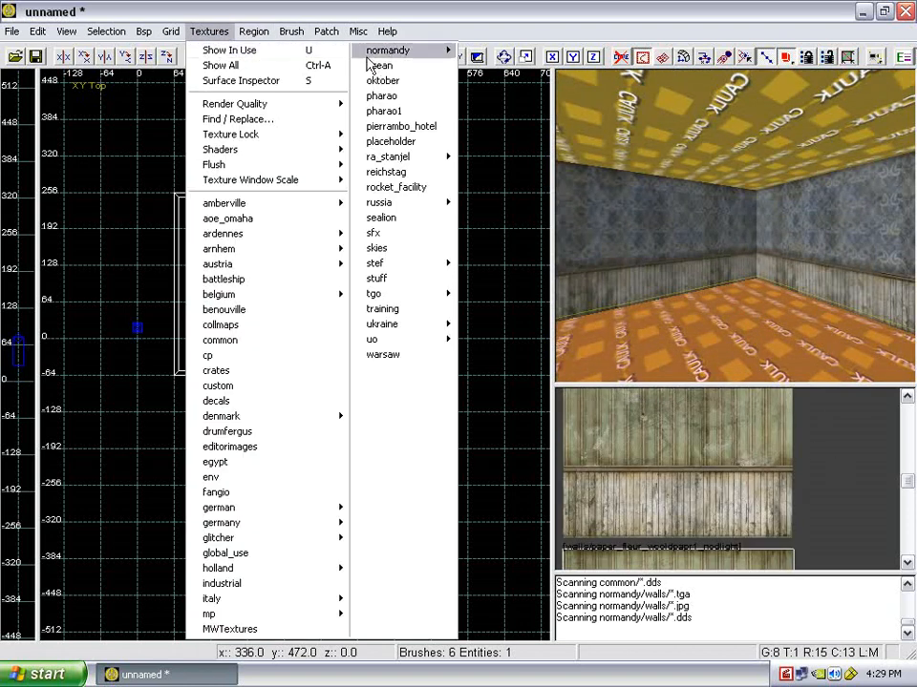
pyautogui.moveTo(368, 54)
pyautogui.click(459, 72)
pyautogui.moveTo(416, 49)
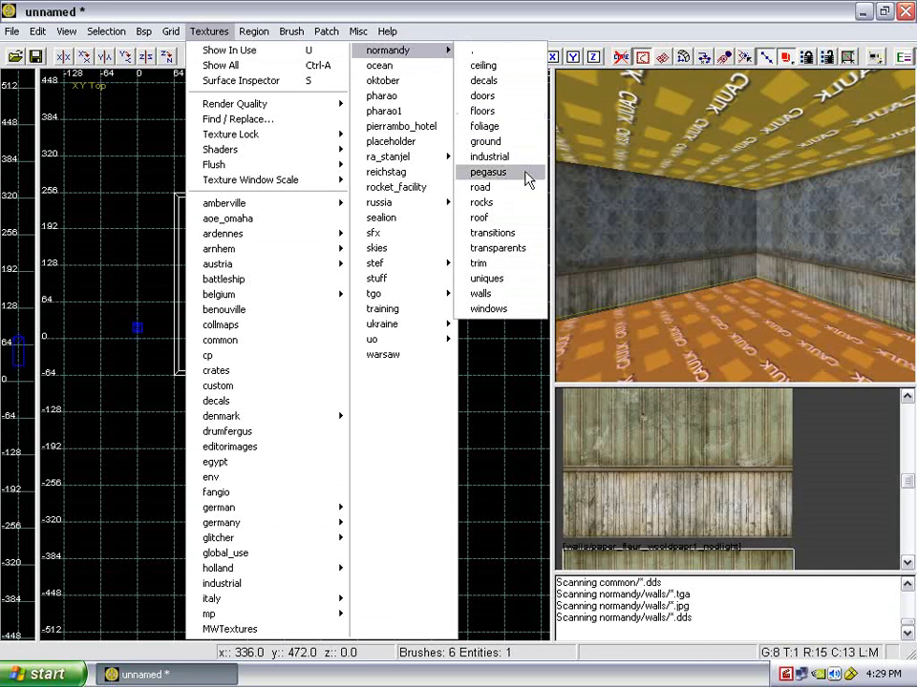
pyautogui.click(509, 111)
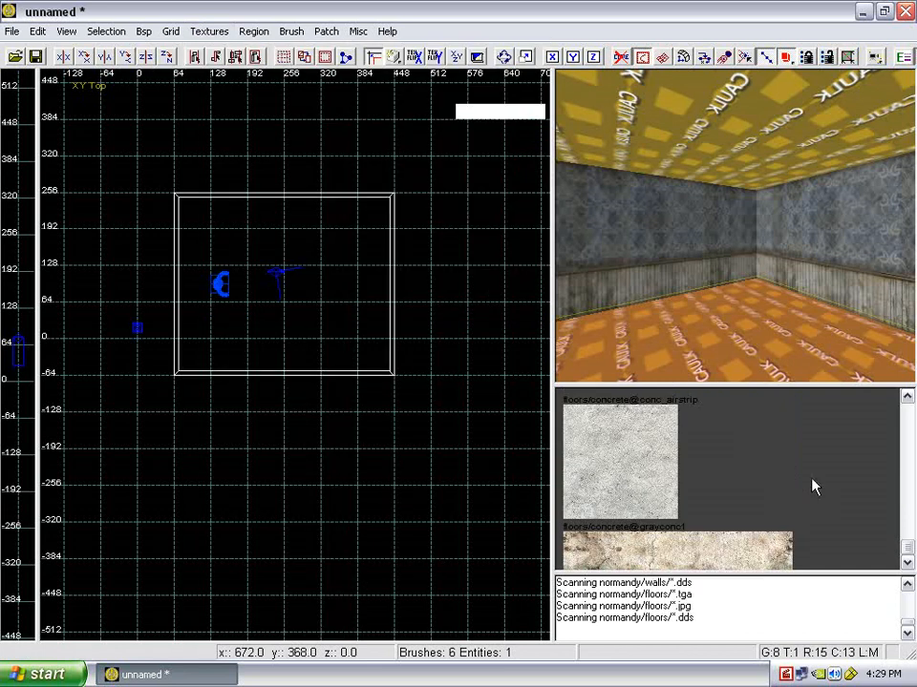
# Apply the brown wood texture barnboard1rd_flat to the floor face and deselect it.
pyautogui.scroll(-5, 812, 485)
pyautogui.scroll(-3, 836, 500)
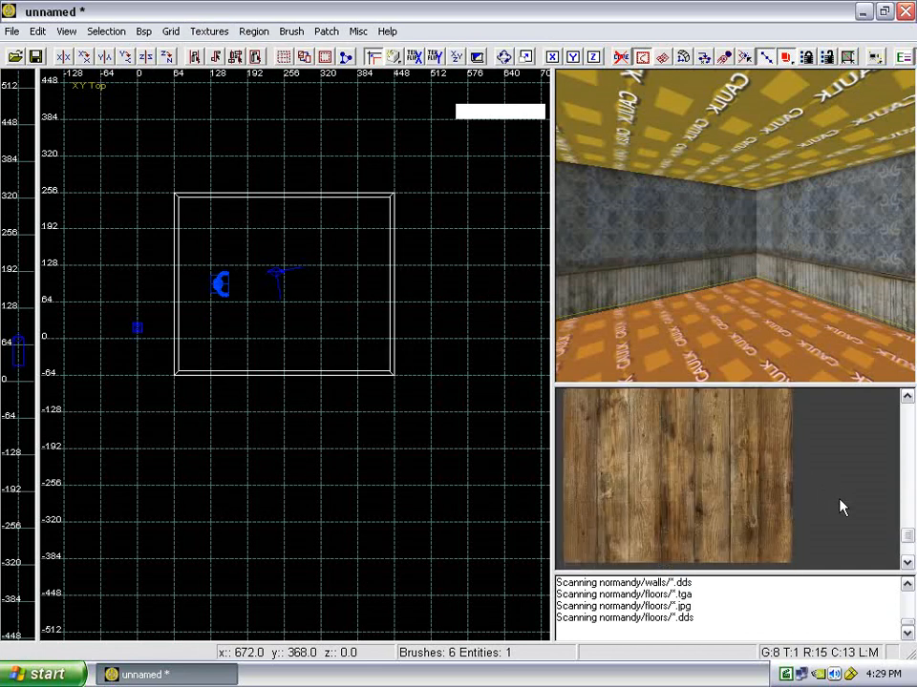
pyautogui.scroll(-1, 778, 478)
pyautogui.click(755, 467)
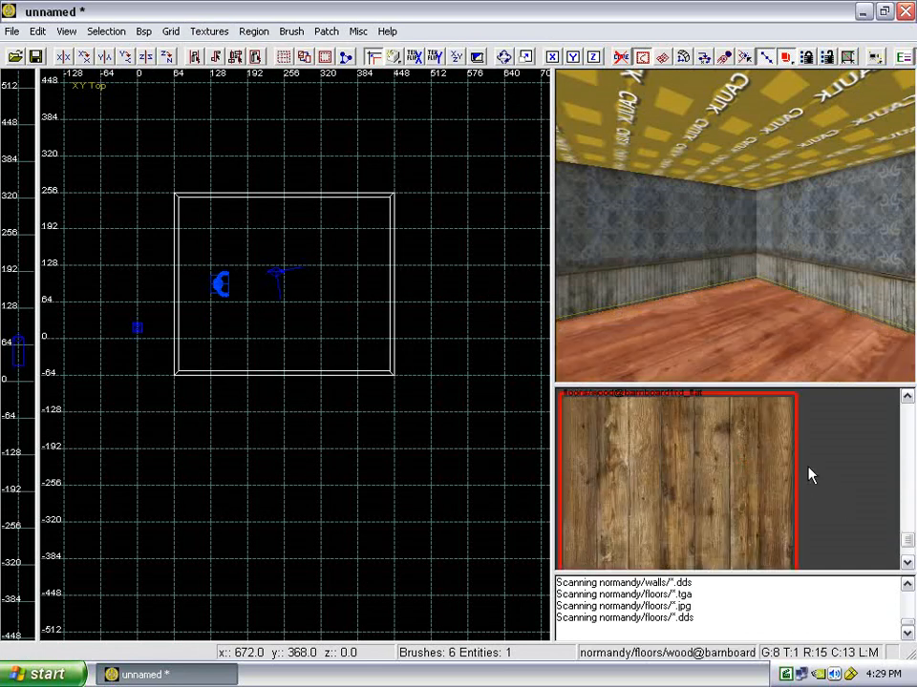
pyautogui.press('Escape')
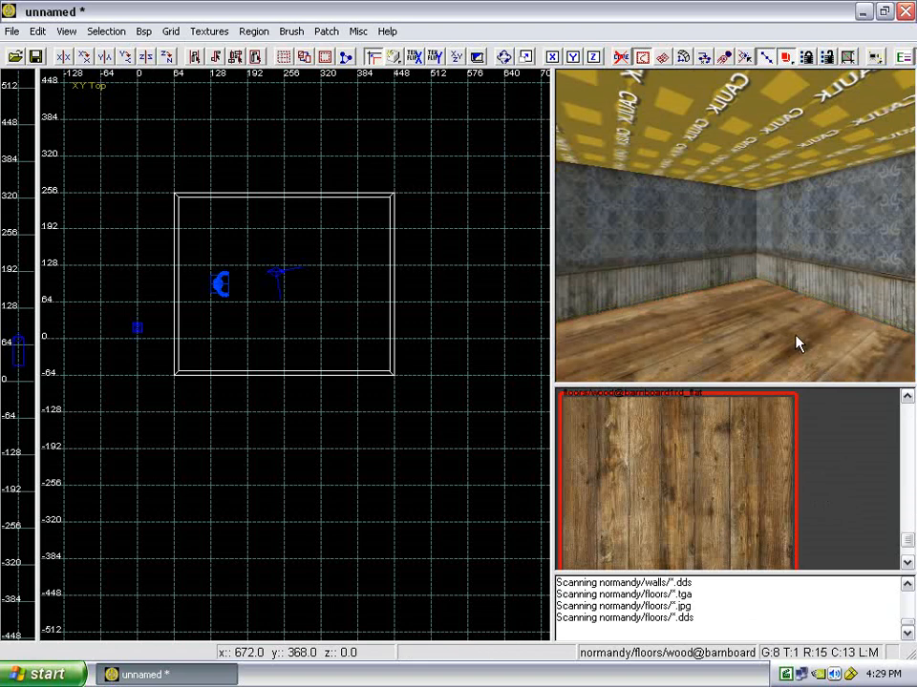
# Reselect the floor's inner face, apply the white plank texture barnboard1rd_white and deselect it.
pyautogui.keyDown('ctrl'); pyautogui.keyDown('shift'); pyautogui.click(797, 338); pyautogui.keyUp('shift'); pyautogui.keyUp('ctrl')
pyautogui.scroll(-2, 750, 481)
pyautogui.click(749, 481)
pyautogui.press('Escape')
# Select the ceiling's inner face, load the normandy ceiling textures and apply the dark sewer brick texture.
pyautogui.moveTo(744, 311); pyautogui.dragTo(744, 311, button='right')
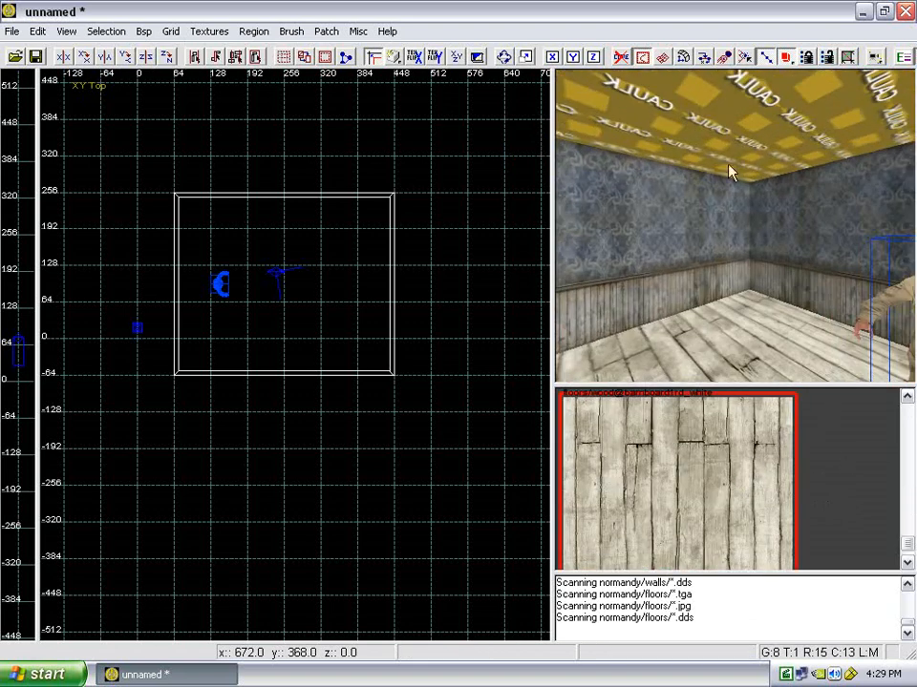
pyautogui.keyDown('ctrl'); pyautogui.keyDown('shift'); pyautogui.click(732, 149); pyautogui.keyUp('shift'); pyautogui.keyUp('ctrl')
pyautogui.click(229, 31)
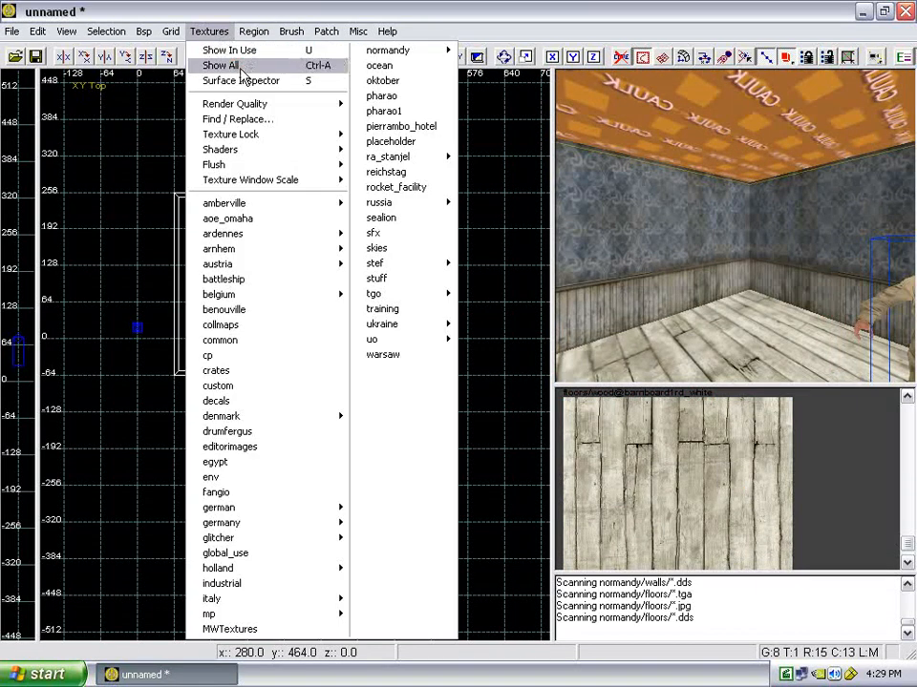
pyautogui.moveTo(394, 53)
pyautogui.click(479, 65)
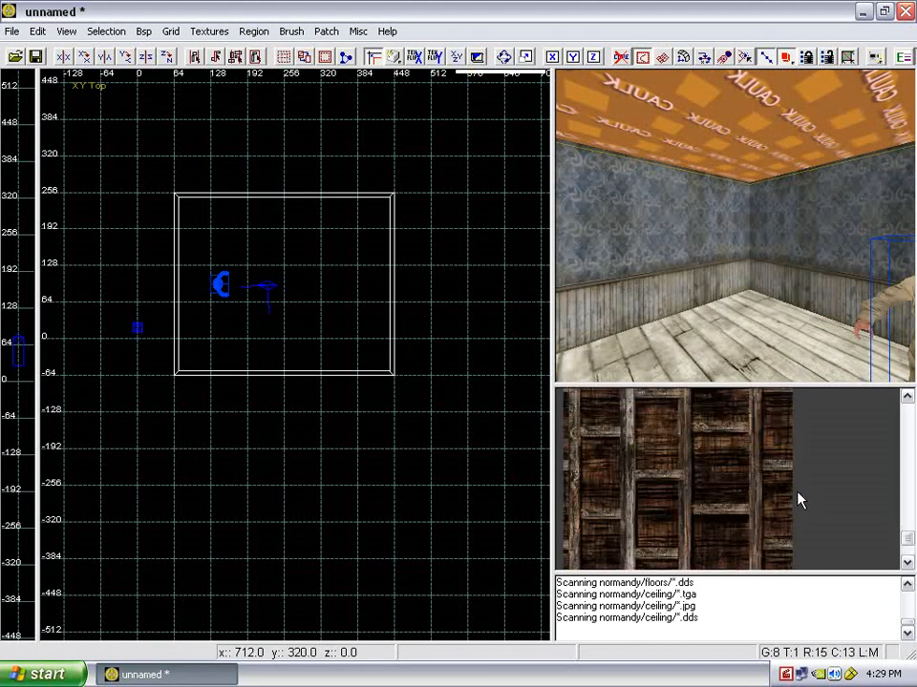
pyautogui.click(789, 504)
pyautogui.rightClick(757, 266)
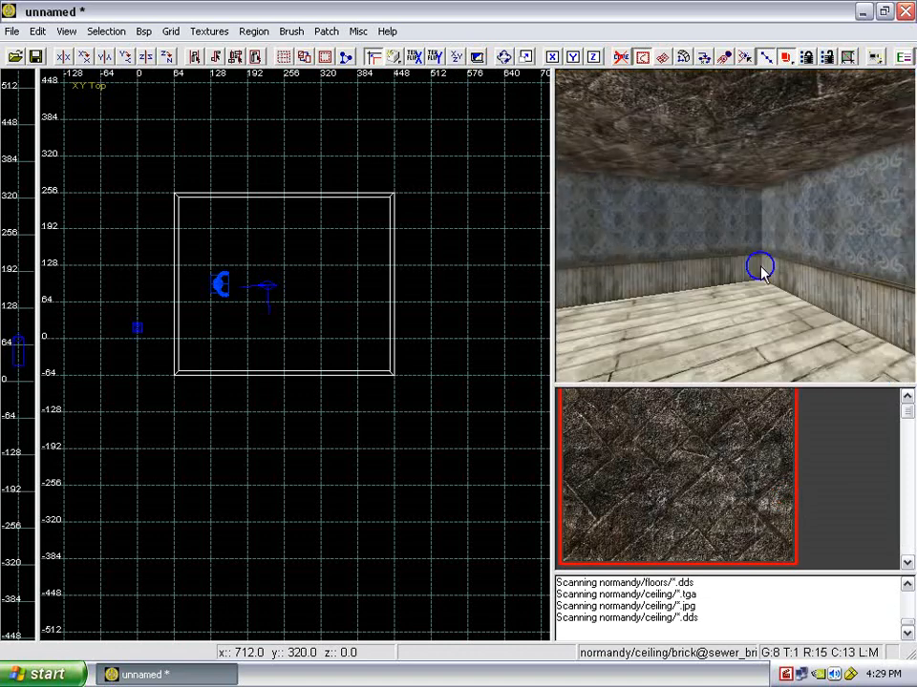
pyautogui.moveTo(743, 265); pyautogui.dragTo(728, 251, button='right')
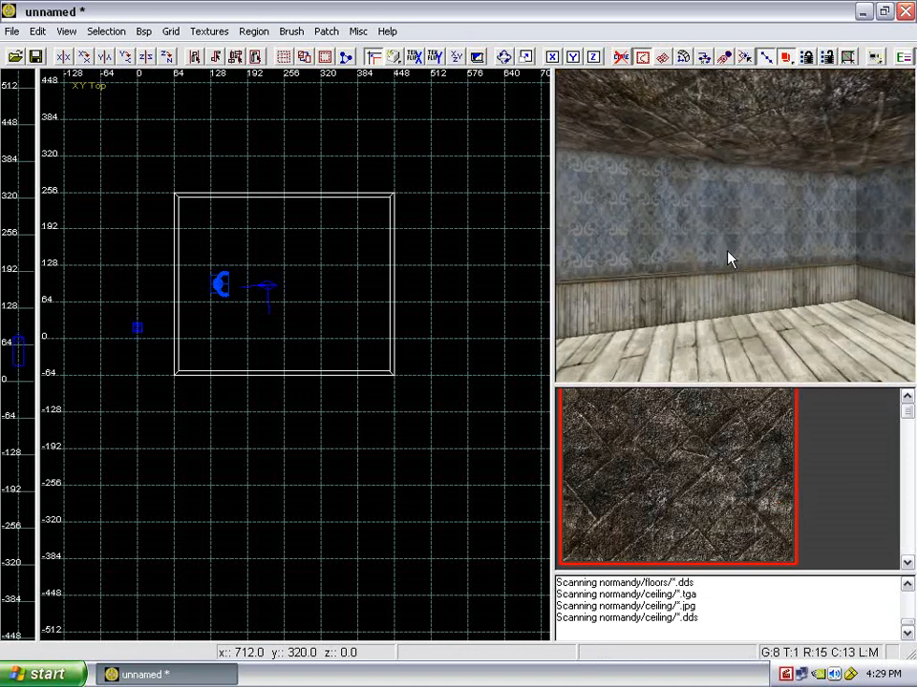
# Reselect the ceiling's inner face and browse the normandy walls textures for a replacement.
pyautogui.keyDown('ctrl'); pyautogui.keyDown('shift'); pyautogui.click(747, 150); pyautogui.keyUp('shift'); pyautogui.keyUp('ctrl')
pyautogui.moveTo(851, 504); pyautogui.dragTo(849, 482, button='right')
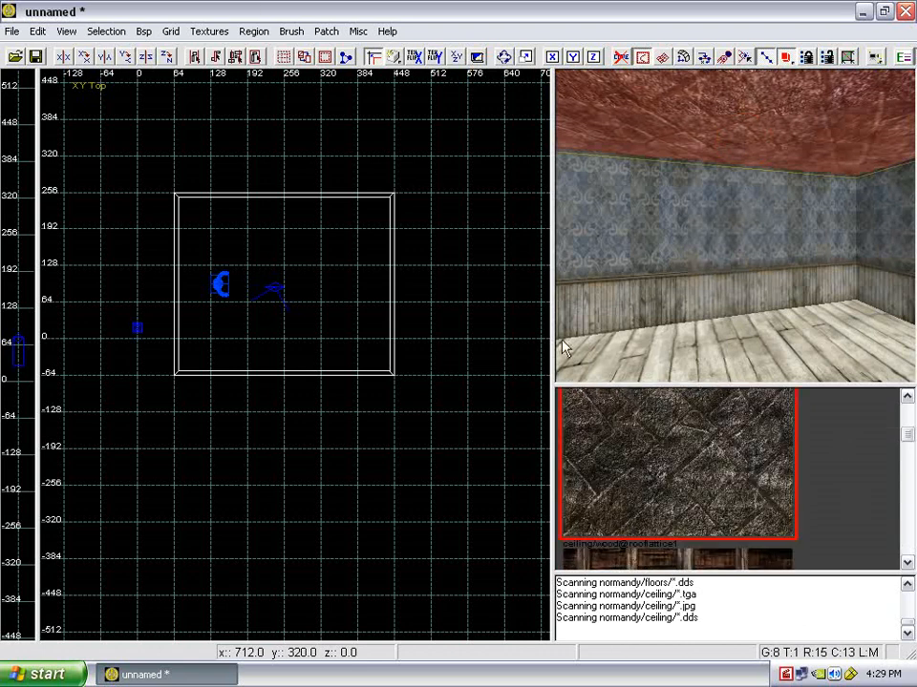
pyautogui.click(220, 31)
pyautogui.moveTo(391, 55)
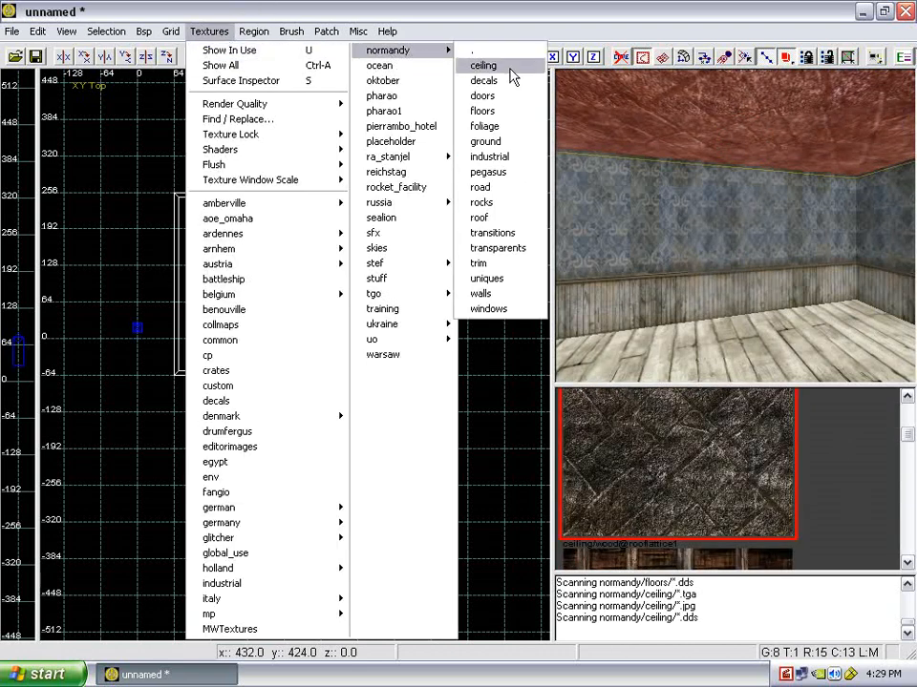
pyautogui.click(521, 300)
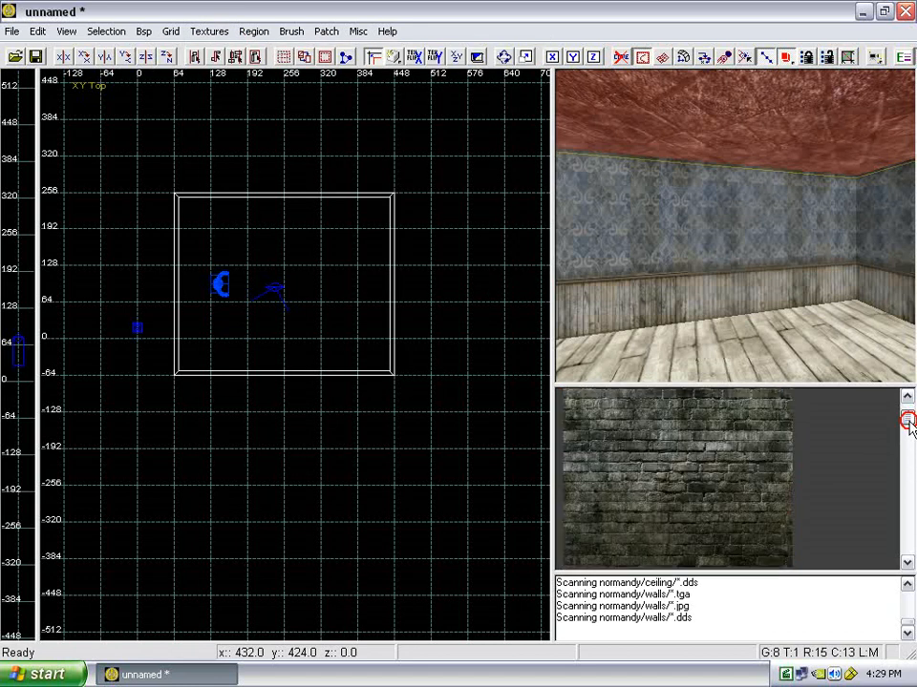
pyautogui.moveTo(908, 423); pyautogui.dragTo(910, 536)
# Load the normandy floors textures, apply barnboard1rd_flat to the ceiling's inner face and deselect it.
pyautogui.click(209, 31)
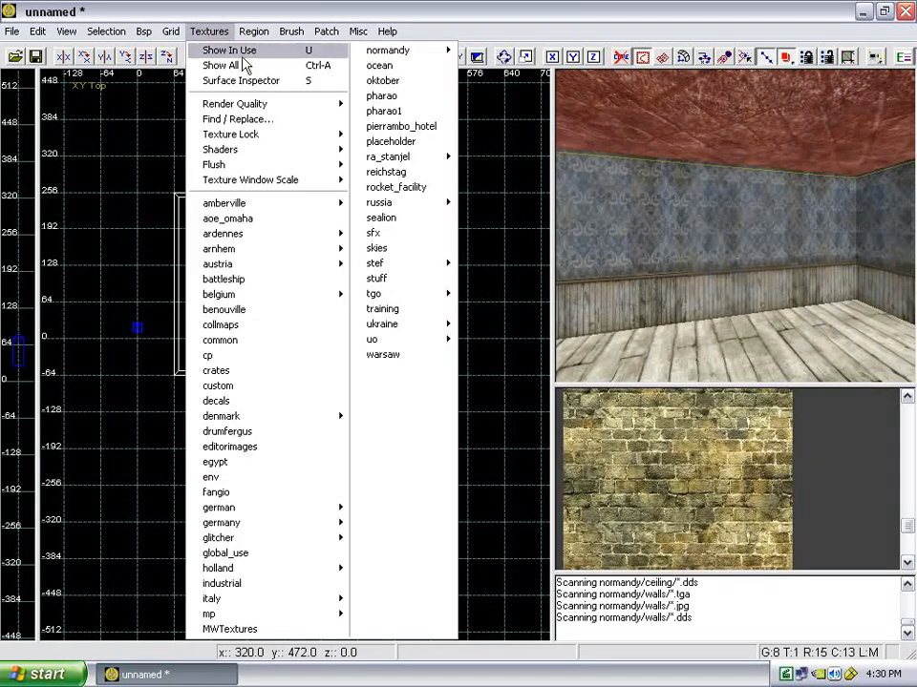
pyautogui.moveTo(391, 53)
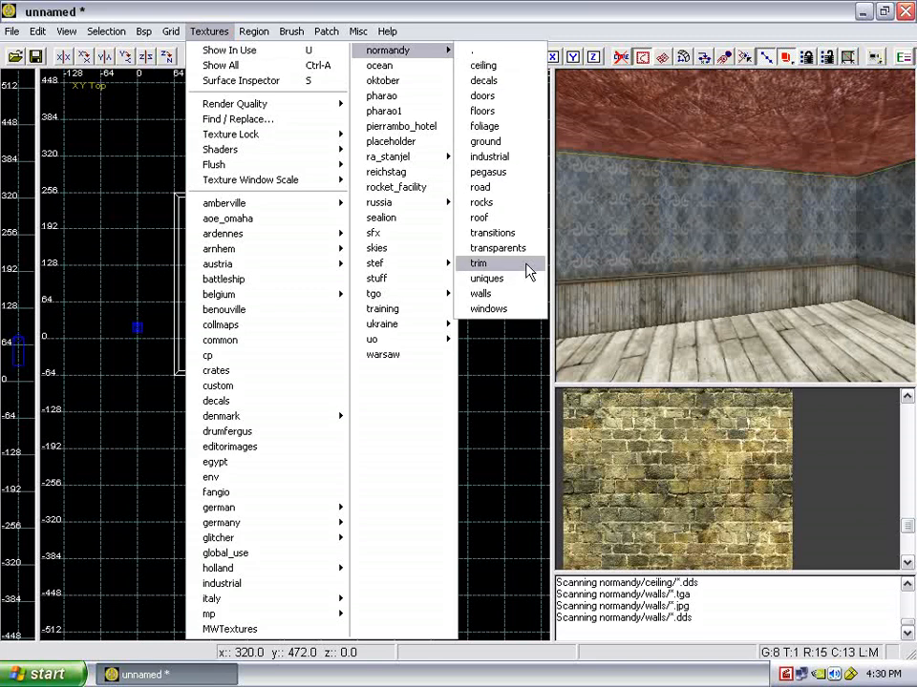
pyautogui.click(528, 112)
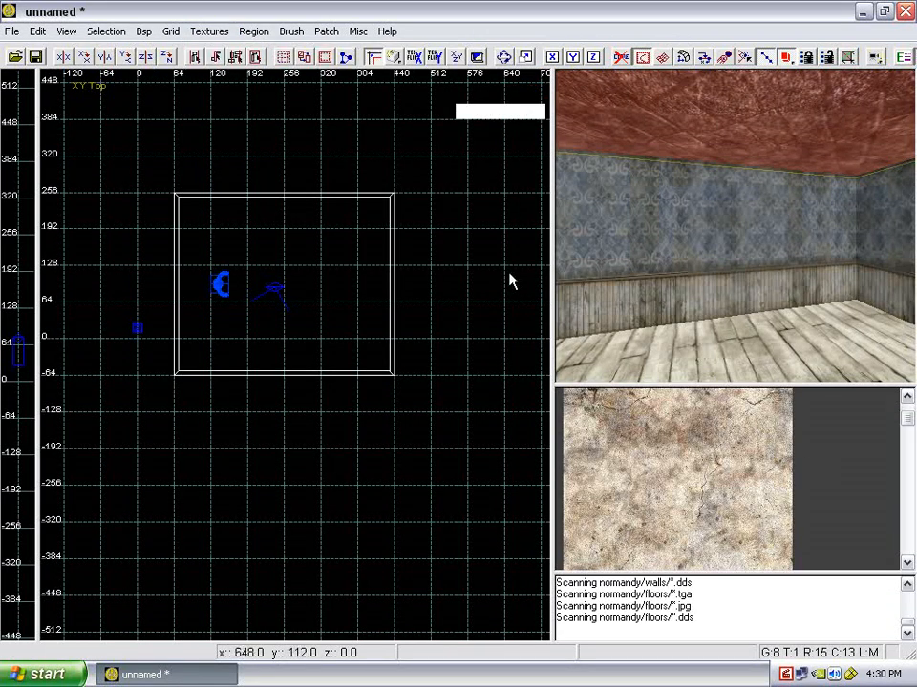
pyautogui.scroll(-5, 844, 466)
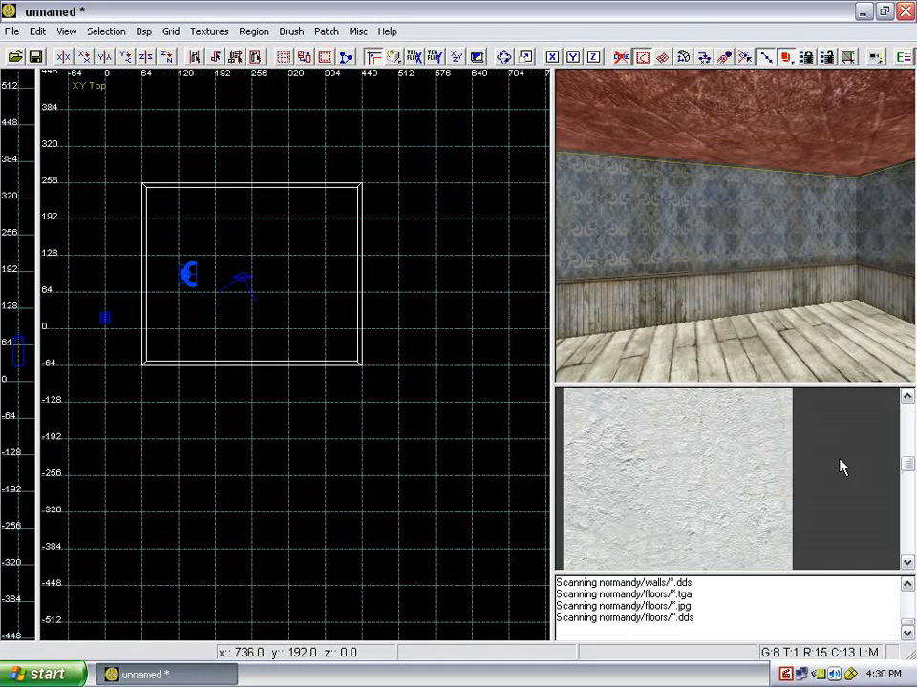
pyautogui.scroll(-8, 841, 467)
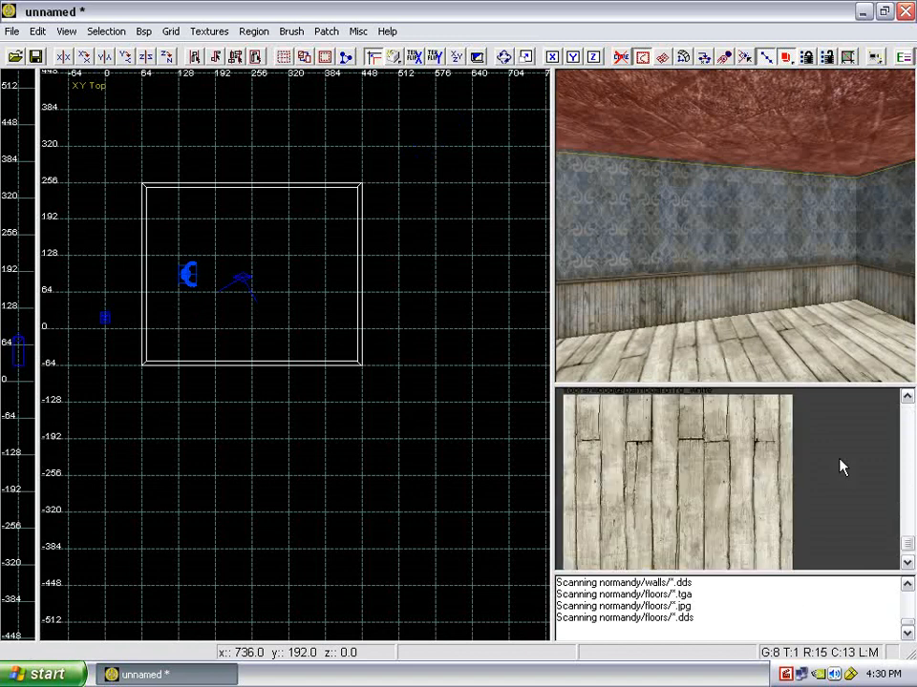
pyautogui.scroll(4, 841, 467)
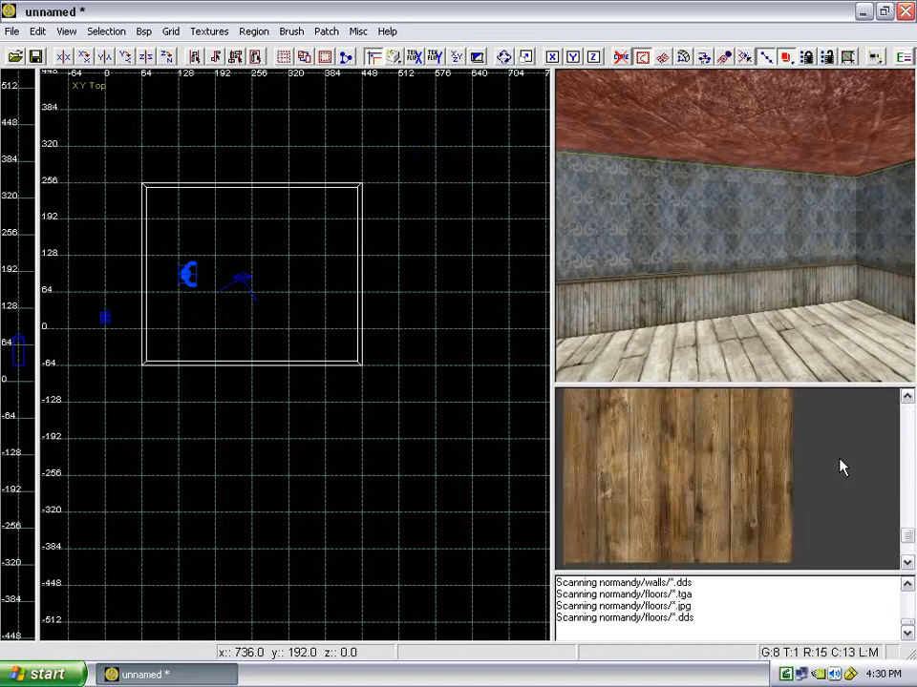
pyautogui.click(707, 454)
pyautogui.press('Escape')
# Examine the textured walls, floor and ceiling from several viewpoints inside the room and in the top view.
pyautogui.moveTo(781, 225); pyautogui.dragTo(775, 262, button='right')
pyautogui.moveTo(416, 215); pyautogui.dragTo(411, 216, button='right')
pyautogui.scroll(-2, 409, 216)
pyautogui.scroll(2, 409, 216)
pyautogui.moveTo(699, 270); pyautogui.dragTo(712, 280, button='right')
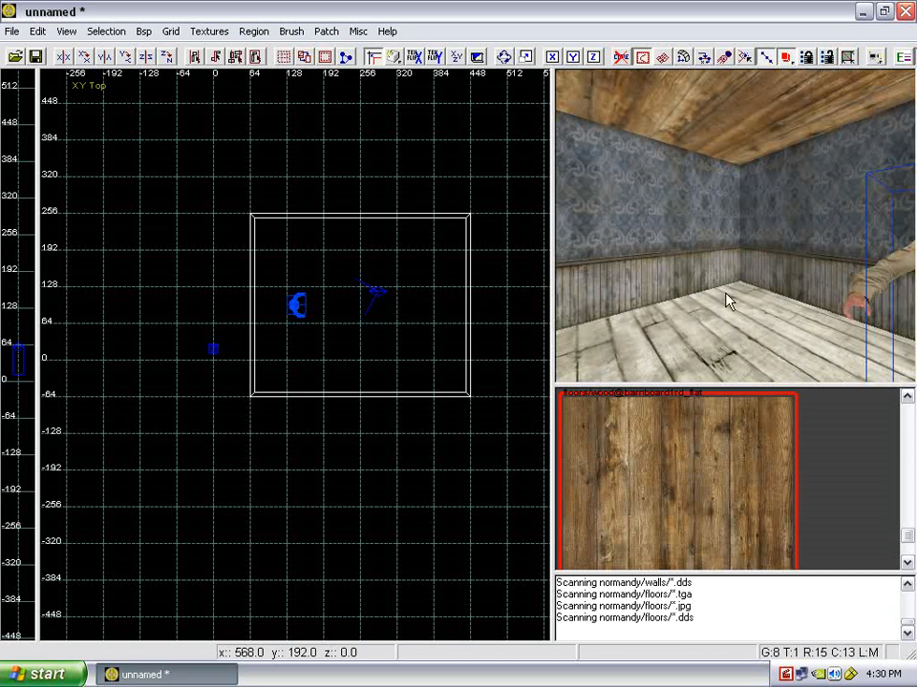
pyautogui.moveTo(431, 235); pyautogui.dragTo(429, 240, button='right')
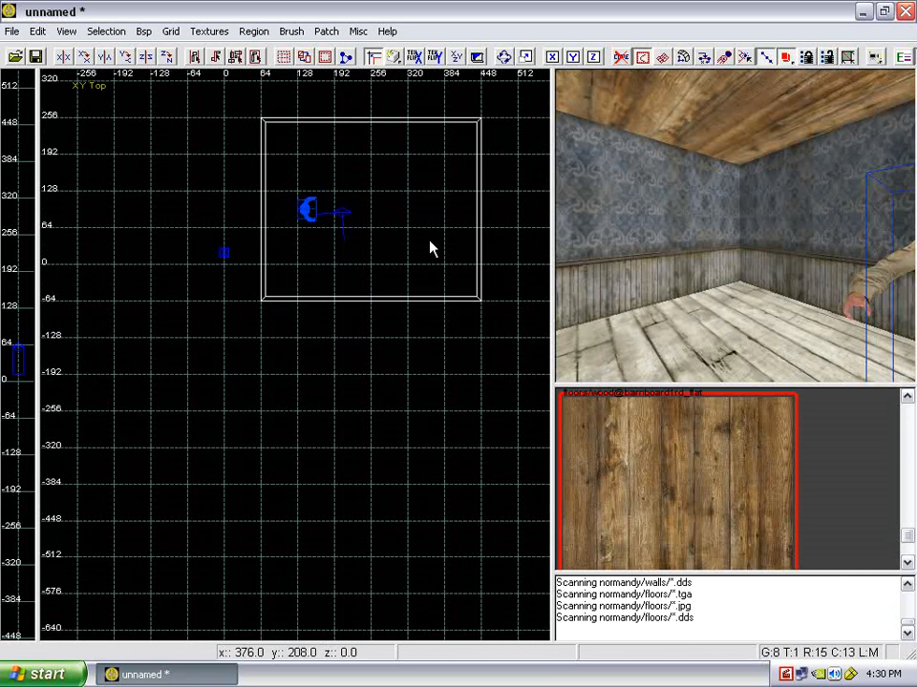
pyautogui.scroll(-2, 427, 242)
pyautogui.scroll(2, 419, 253)
pyautogui.scroll(1, 418, 263)
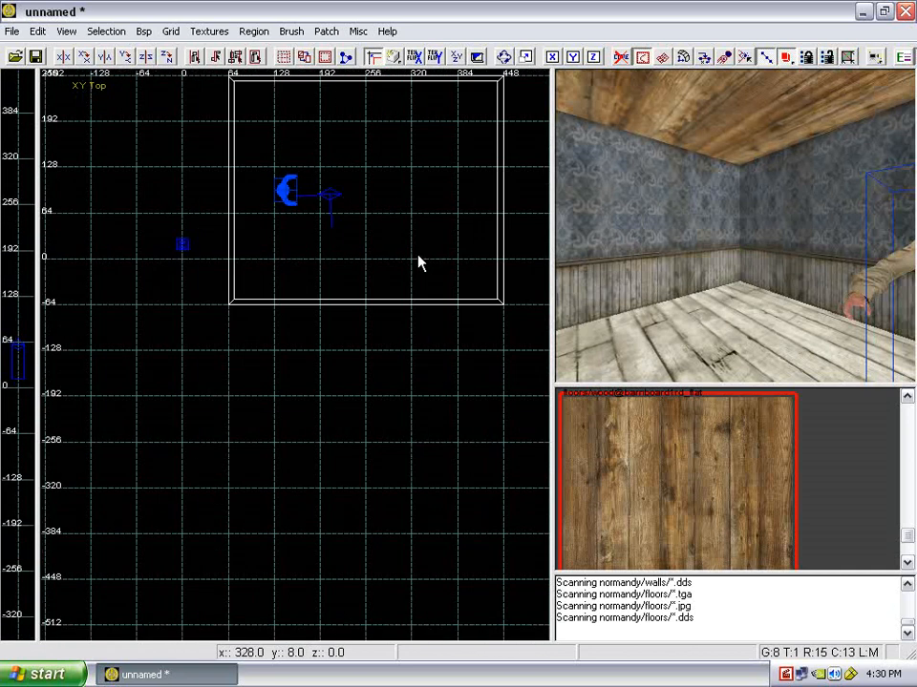
pyautogui.moveTo(419, 256); pyautogui.dragTo(398, 212, button='right')
pyautogui.moveTo(663, 246); pyautogui.dragTo(702, 246, button='right')
pyautogui.moveTo(350, 239); pyautogui.dragTo(335, 236, button='right')
pyautogui.scroll(-2, 335, 236)
pyautogui.scroll(2, 308, 239)
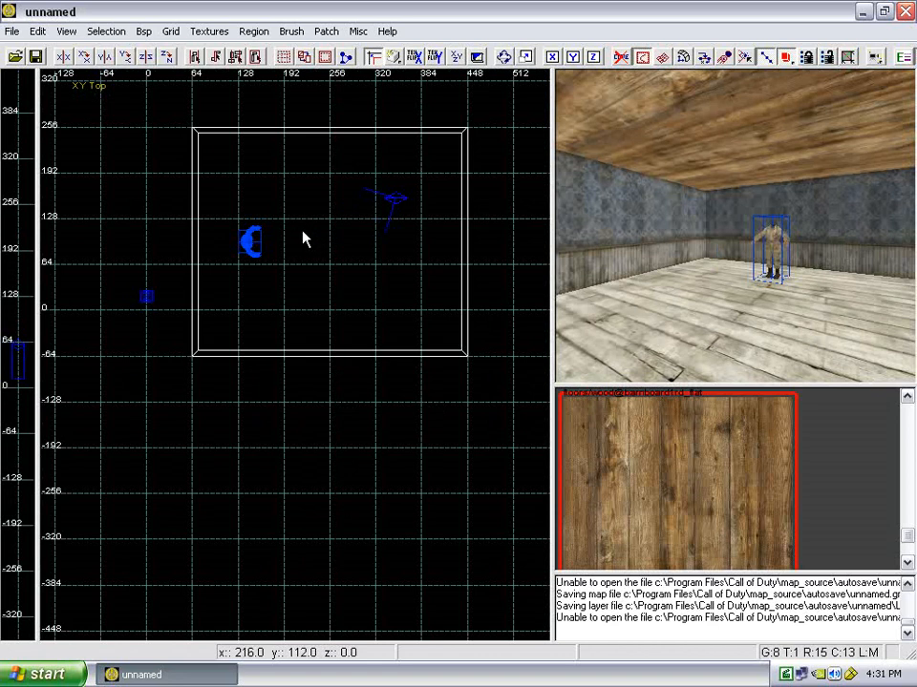
pyautogui.moveTo(680, 253); pyautogui.dragTo(724, 263, button='right')
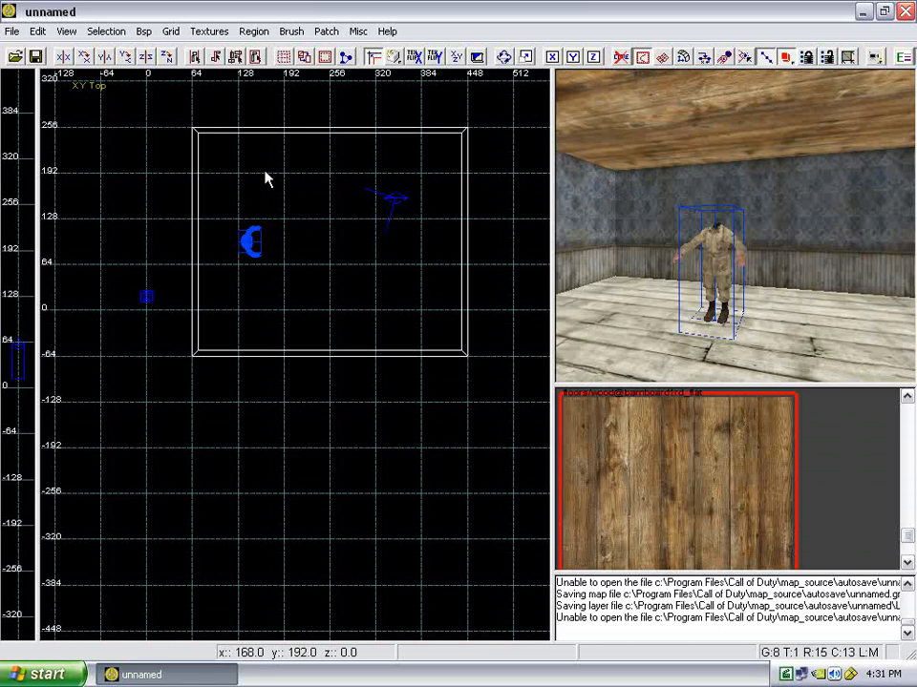
# Create a multiplayer deathmatch_spawn entity inside the room from the XY top view.
pyautogui.rightClick(280, 198)
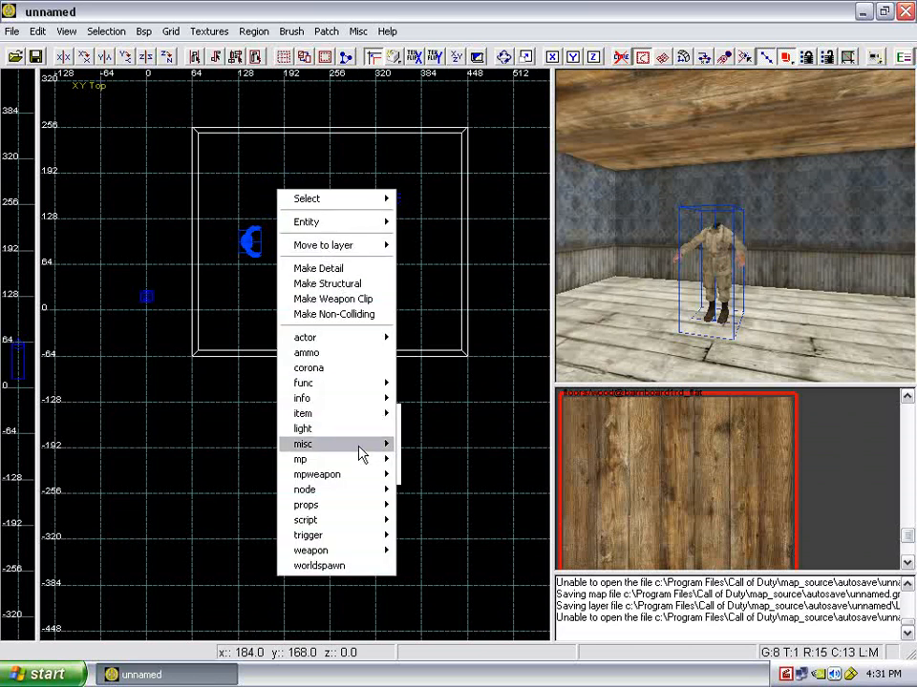
pyautogui.moveTo(363, 462)
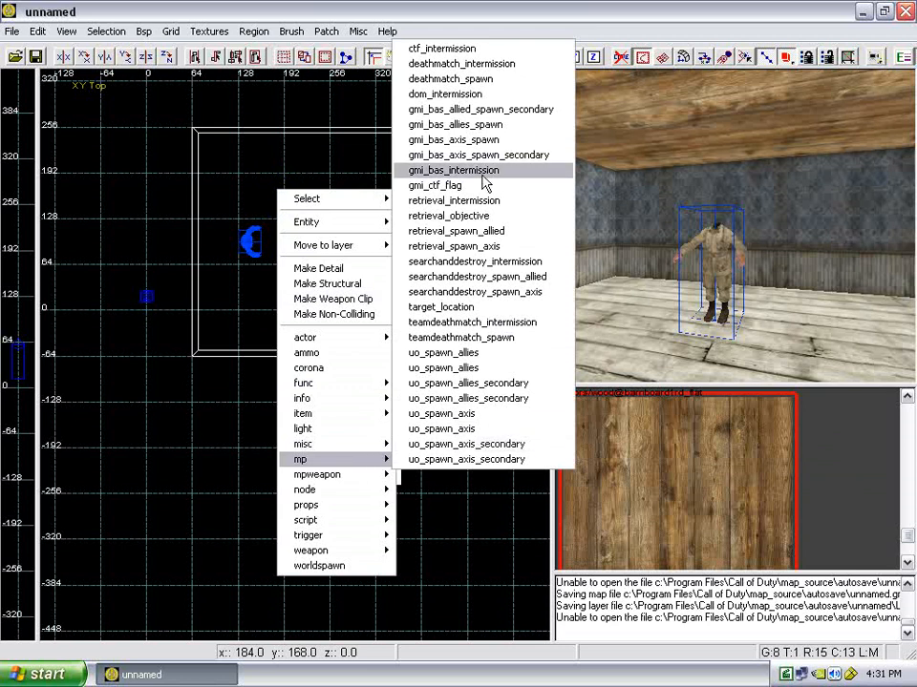
pyautogui.click(501, 81)
pyautogui.moveTo(680, 212); pyautogui.dragTo(590, 196, button='right')
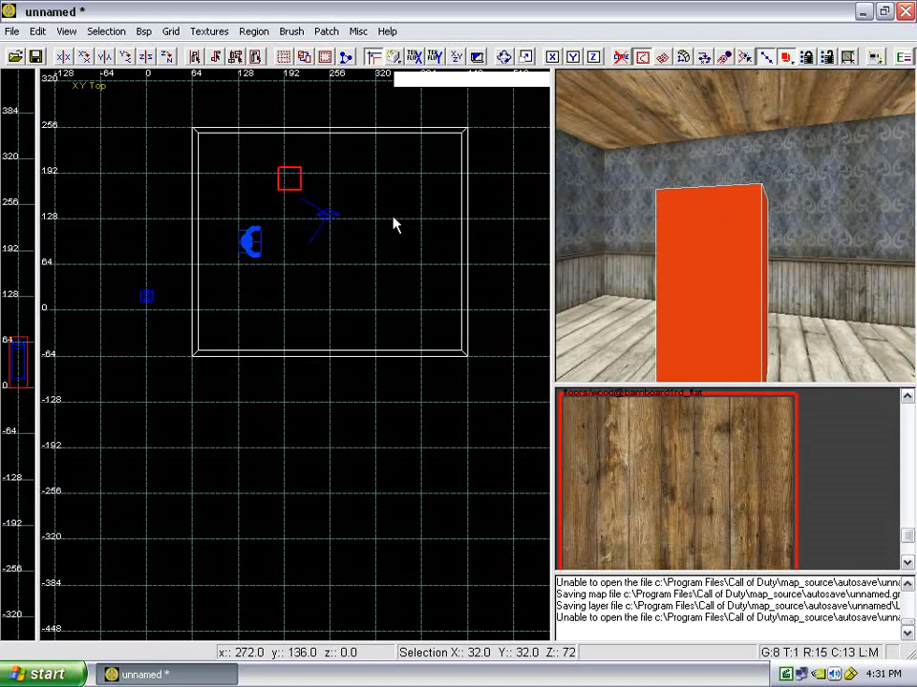
# Move the deathmatch spawn into the room's corner at high X and Y, about X 384, Y 232.
pyautogui.moveTo(290, 183)
pyautogui.mouseDown()
pyautogui.moveTo(315, 204)
pyautogui.moveTo(249, 162)
pyautogui.moveTo(246, 175)
pyautogui.moveTo(292, 211)
pyautogui.moveTo(276, 188)
pyautogui.moveTo(276, 197)
pyautogui.moveTo(311, 208)
pyautogui.moveTo(325, 199)
pyautogui.moveTo(315, 213)
pyautogui.moveTo(306, 196)
pyautogui.moveTo(299, 212)
pyautogui.moveTo(260, 192)
pyautogui.moveTo(269, 177)
pyautogui.mouseUp()
pyautogui.moveTo(583, 210); pyautogui.dragTo(557, 258, button='right')
pyautogui.moveTo(323, 204); pyautogui.dragTo(474, 191)
pyautogui.moveTo(659, 229); pyautogui.dragTo(588, 235, button='right')
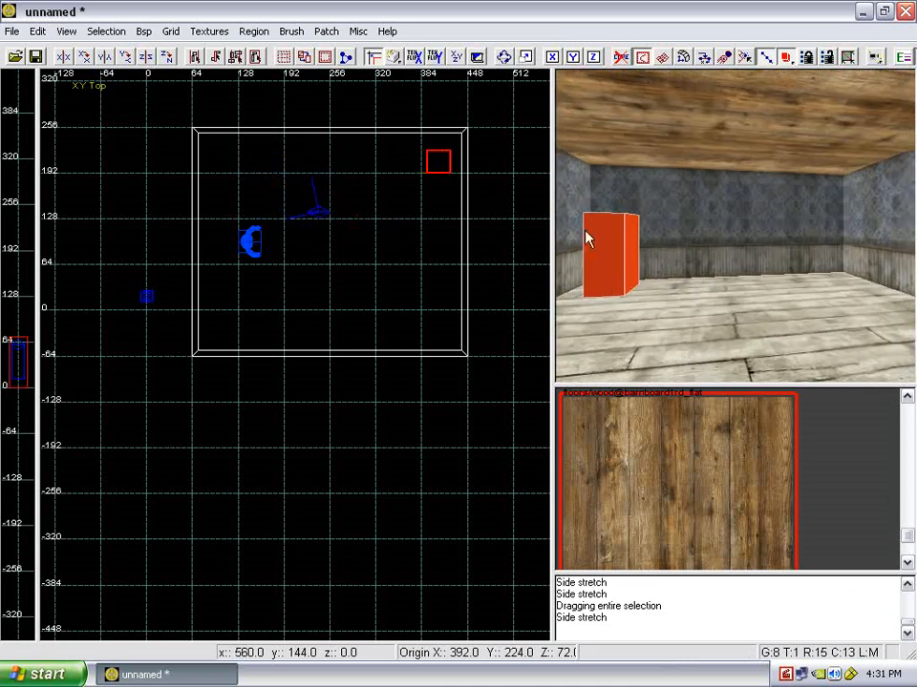
pyautogui.moveTo(460, 191); pyautogui.dragTo(455, 197)
# Raise the deathmatch spawn 8 units off the floor in the XZ front view, check its side view, and return to the top view.
pyautogui.hotkey('ctrl', 'Tab')
pyautogui.scroll(2, 368, 317)
pyautogui.moveTo(349, 330); pyautogui.dragTo(360, 321, button='right')
pyautogui.scroll(1, 360, 321)
pyautogui.moveTo(329, 335); pyautogui.dragTo(328, 324)
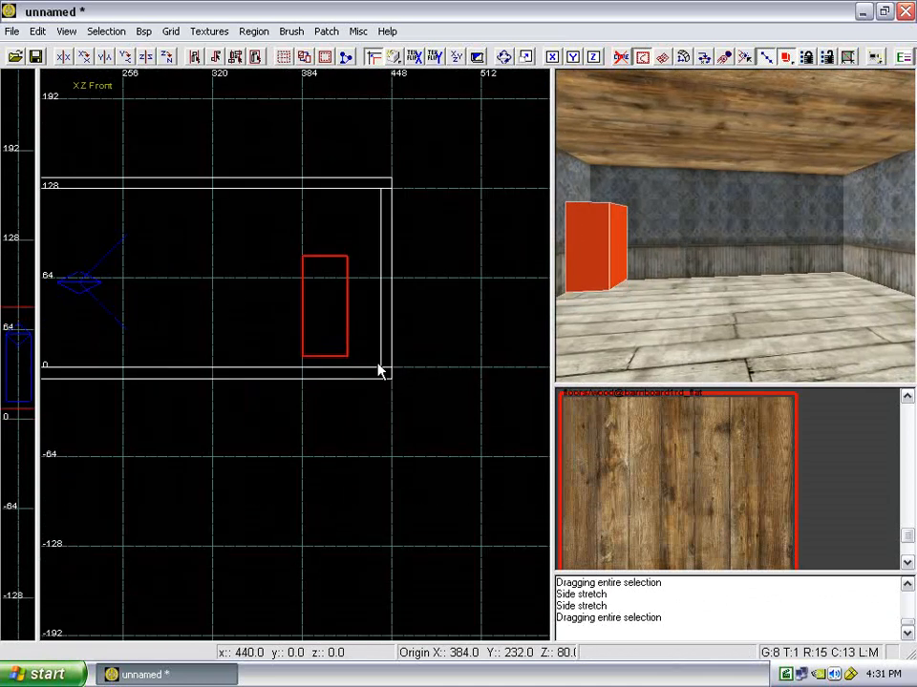
pyautogui.scroll(-3, 329, 341)
pyautogui.hotkey('ctrl', 'Tab')
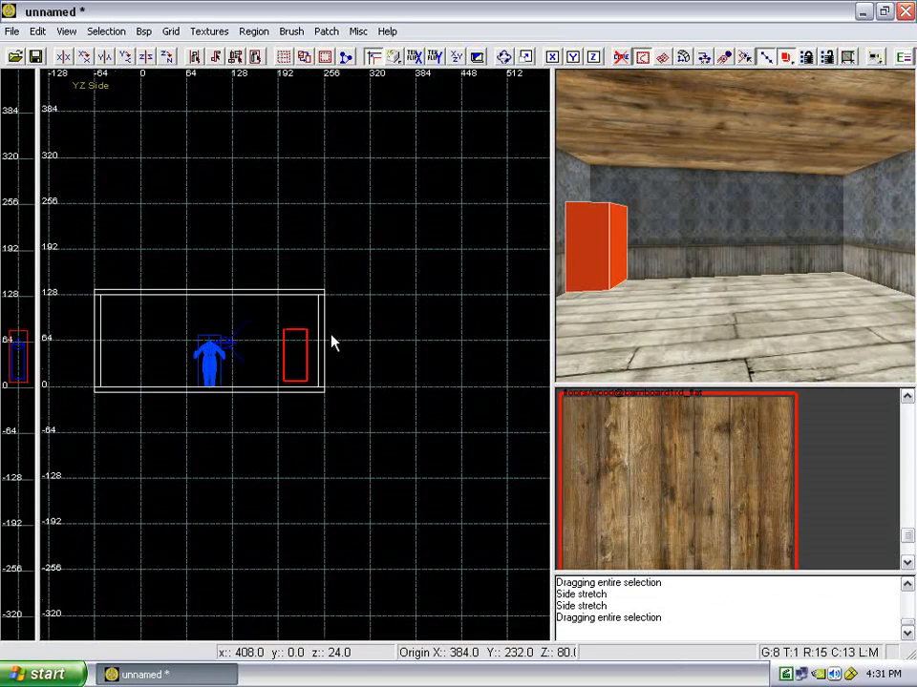
pyautogui.hotkey('ctrl', 'Tab')
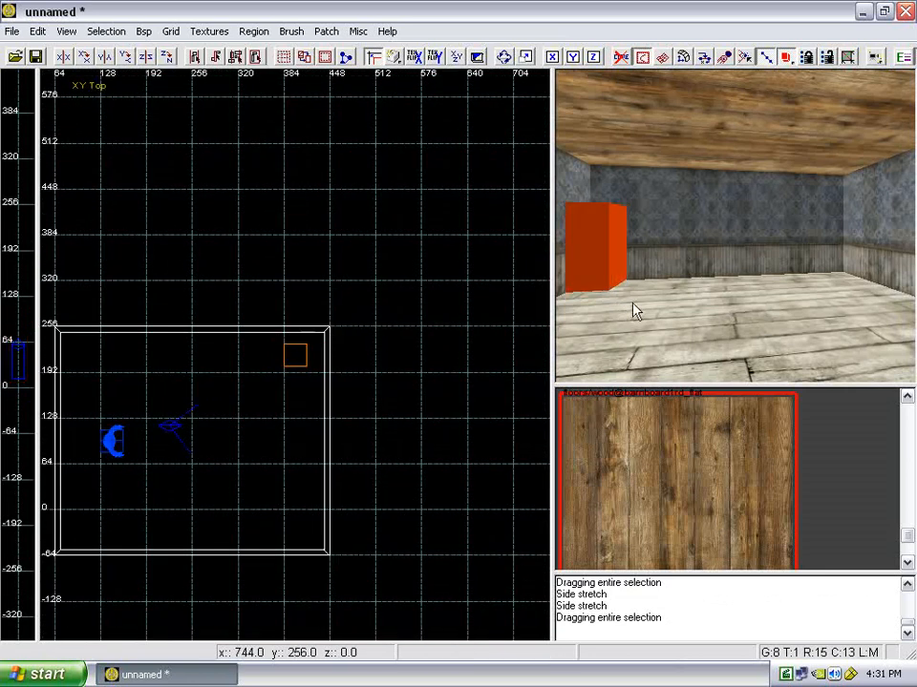
# Select the deathmatch spawn in the 3D view and check its placement in the XZ front and XY top views.
pyautogui.moveTo(634, 311); pyautogui.dragTo(636, 302, button='right')
pyautogui.keyDown('shift'); pyautogui.click(637, 308); pyautogui.keyUp('shift')
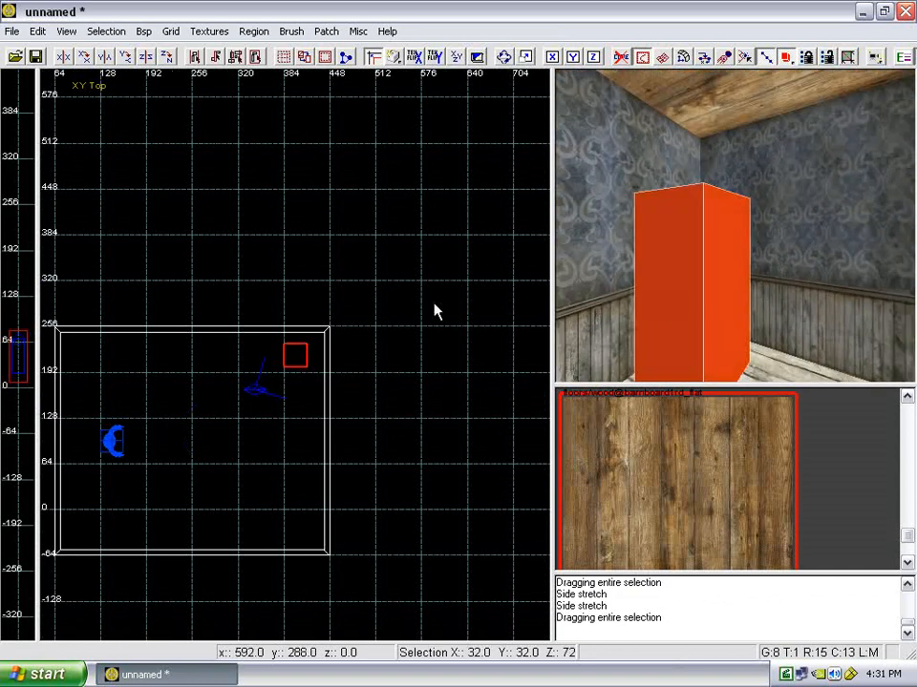
pyautogui.scroll(4, 358, 315)
pyautogui.hotkey('ctrl', 'Tab')
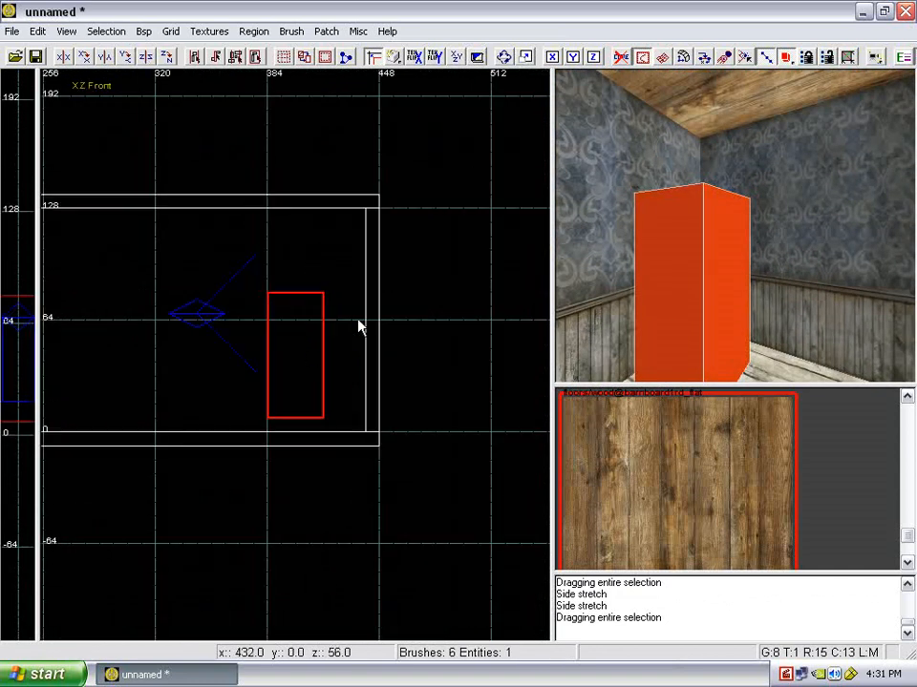
pyautogui.scroll(1, 305, 307)
pyautogui.scroll(-3, 308, 339)
pyautogui.hotkey('ctrl', 'Tab')
pyautogui.hotkey('ctrl', 'Tab')
pyautogui.scroll(1, 310, 348)
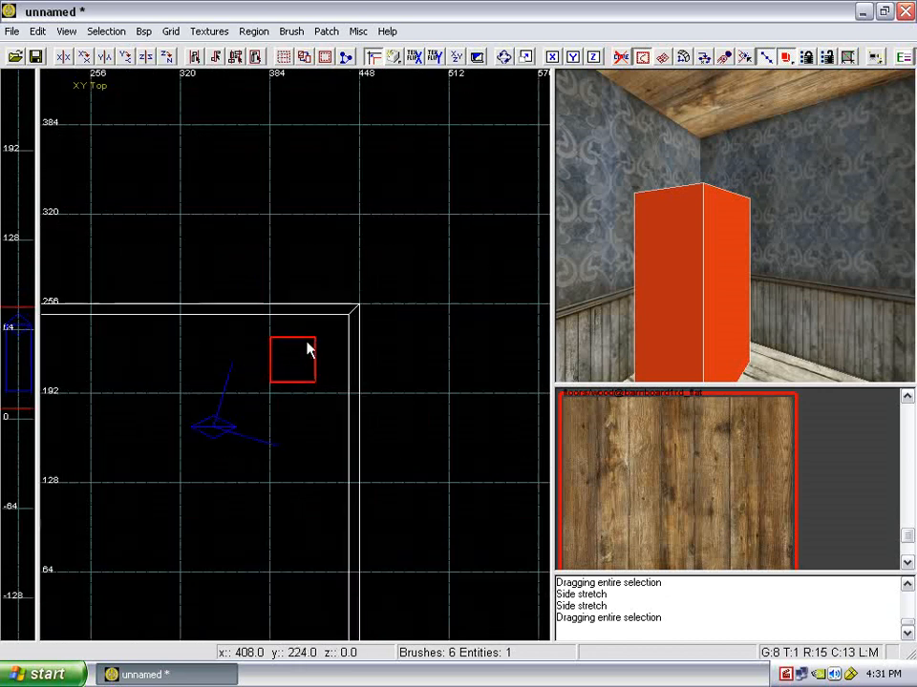
pyautogui.moveTo(307, 347)
pyautogui.mouseDown()
pyautogui.moveTo(314, 361)
pyautogui.moveTo(292, 369)
pyautogui.mouseUp()
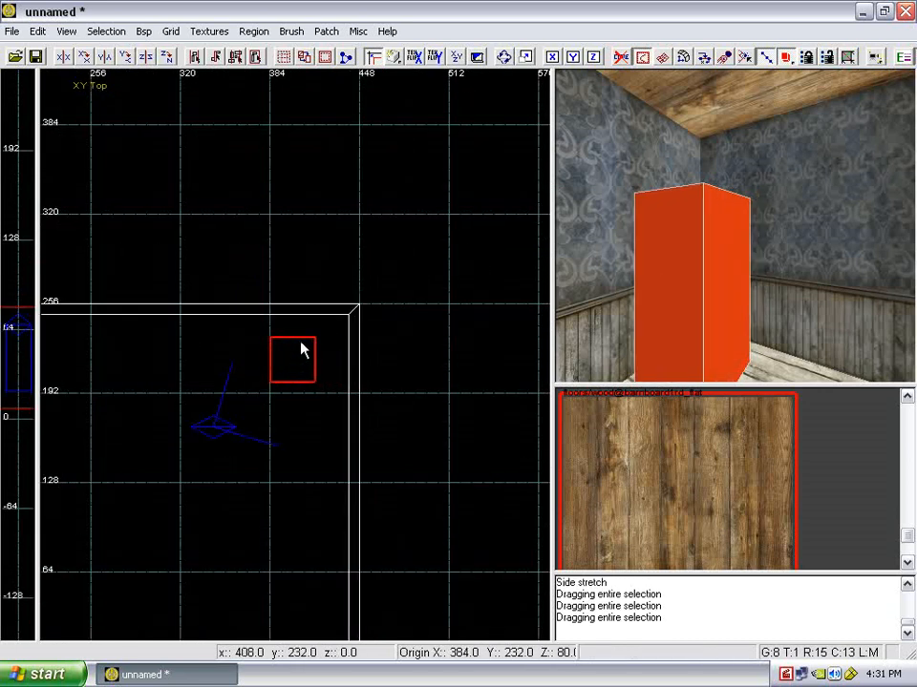
# Set the deathmatch spawn's facing angle to 225 so it points diagonally into the room, and deselect it.
pyautogui.press('n')
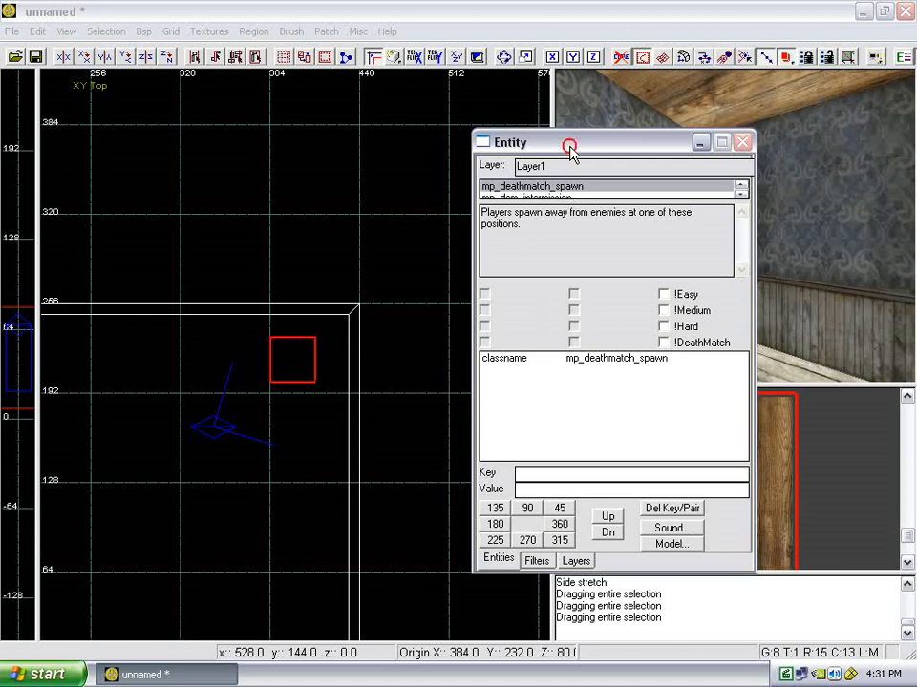
pyautogui.moveTo(570, 150)
pyautogui.mouseDown()
pyautogui.moveTo(399, 175)
pyautogui.moveTo(443, 131)
pyautogui.mouseUp()
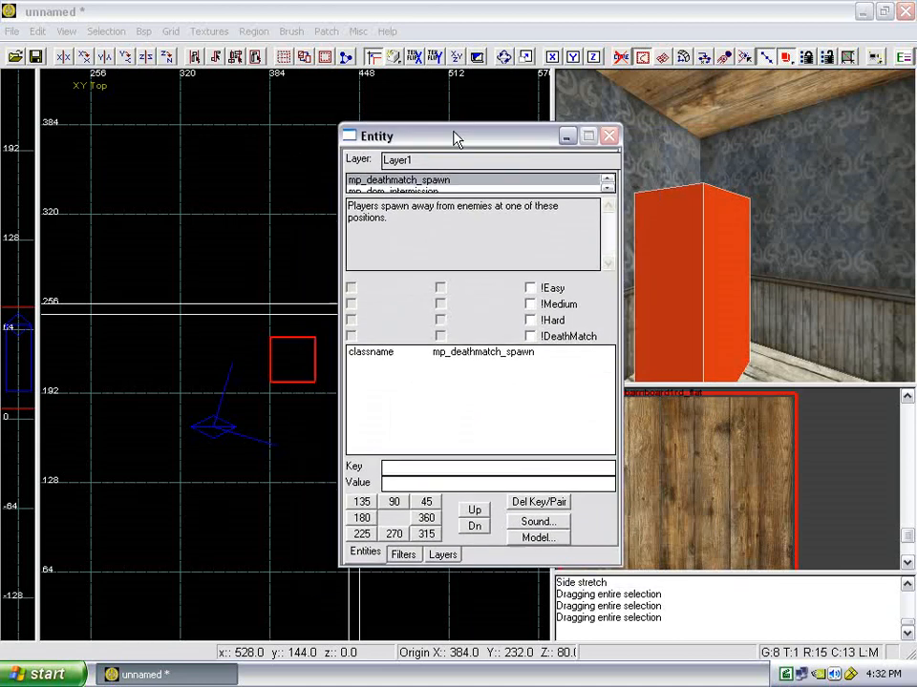
pyautogui.click(362, 527)
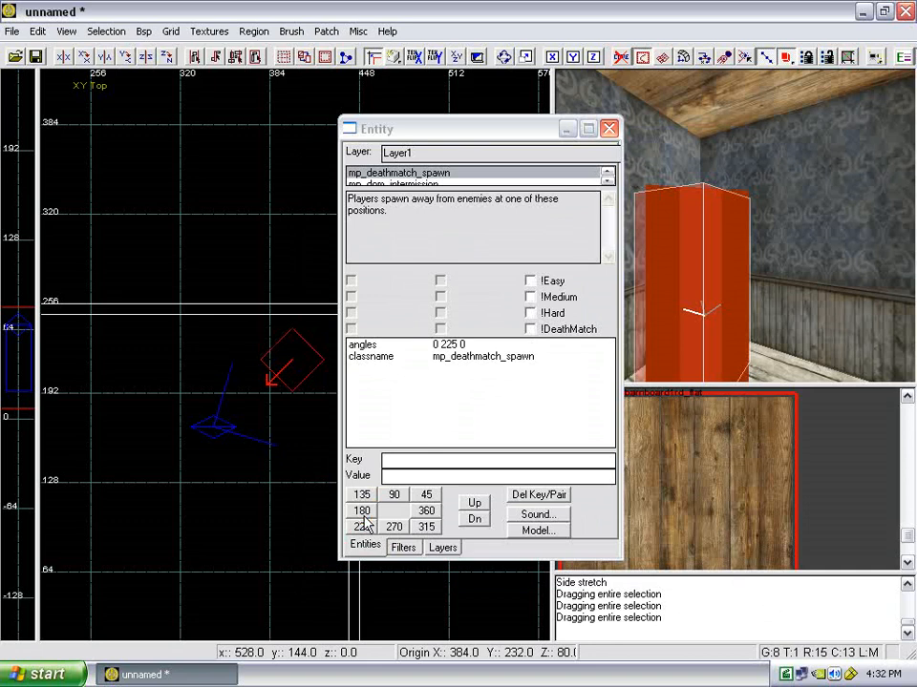
pyautogui.click(363, 516)
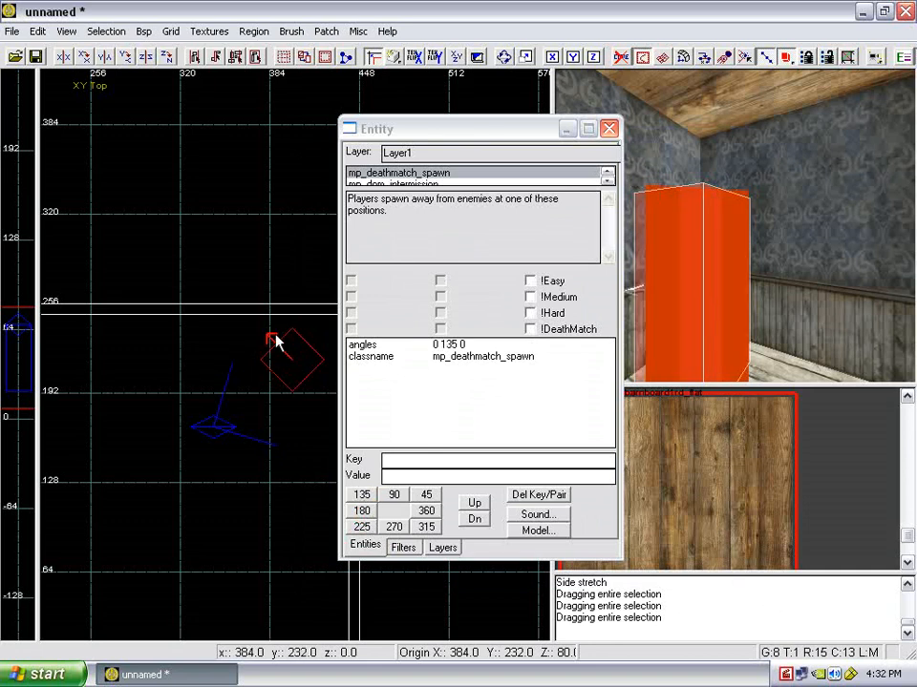
pyautogui.click(361, 527)
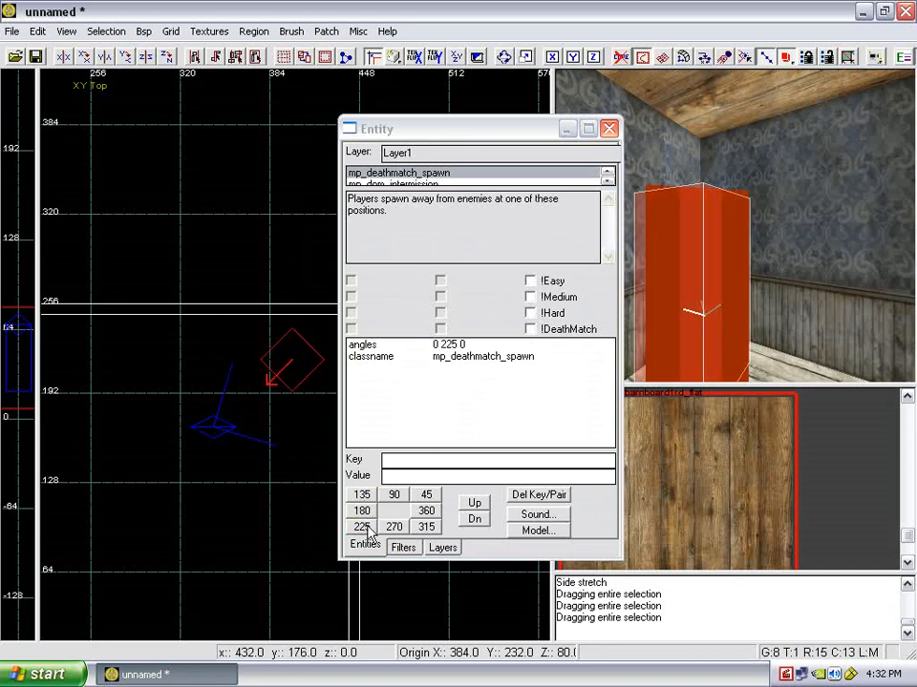
pyautogui.click(524, 137)
pyautogui.press('n')
pyautogui.moveTo(644, 242)
pyautogui.mouseDown(button='right')
pyautogui.moveTo(709, 264)
pyautogui.moveTo(709, 256)
pyautogui.moveTo(709, 265)
pyautogui.mouseUp(button='right')
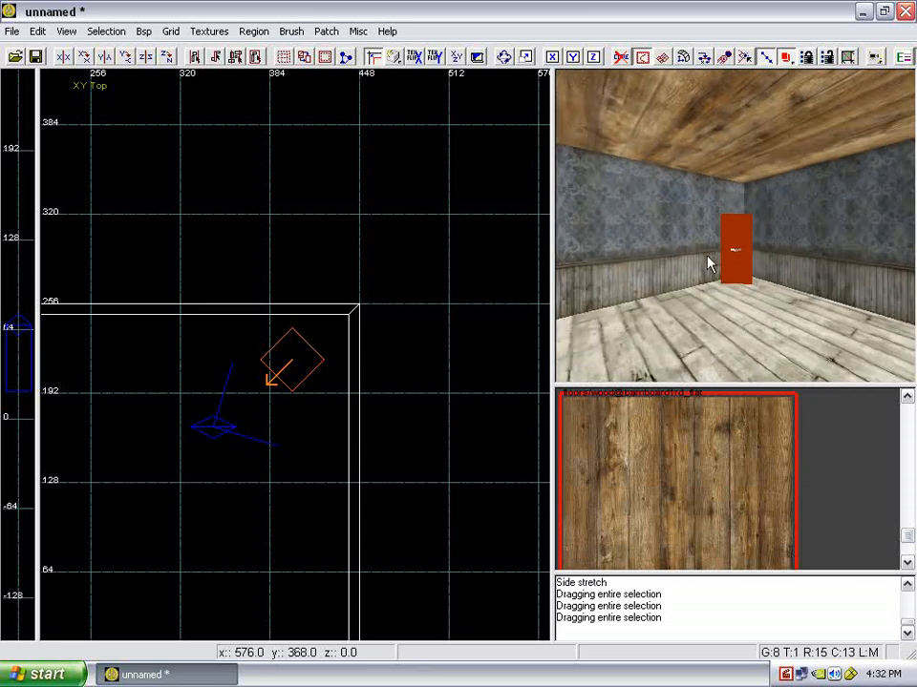
# Create a multiplayer deathmatch_intermission entity inside the room near its high-X wall from the XY top view.
pyautogui.moveTo(315, 295); pyautogui.dragTo(340, 292, button='right')
pyautogui.scroll(-3, 340, 292)
pyautogui.scroll(2, 346, 301)
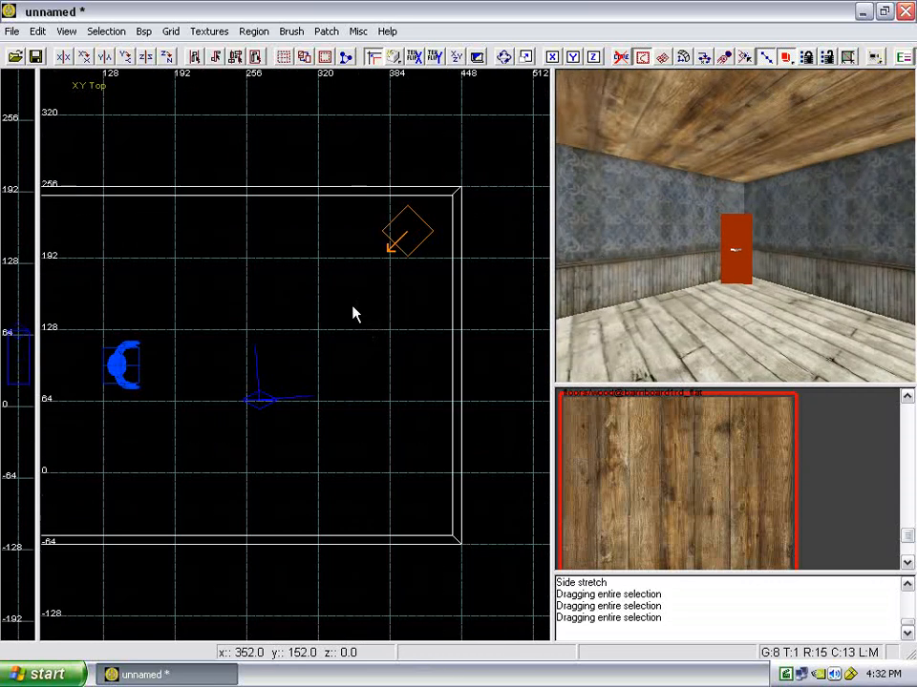
pyautogui.rightClick(401, 359)
pyautogui.moveTo(482, 573)
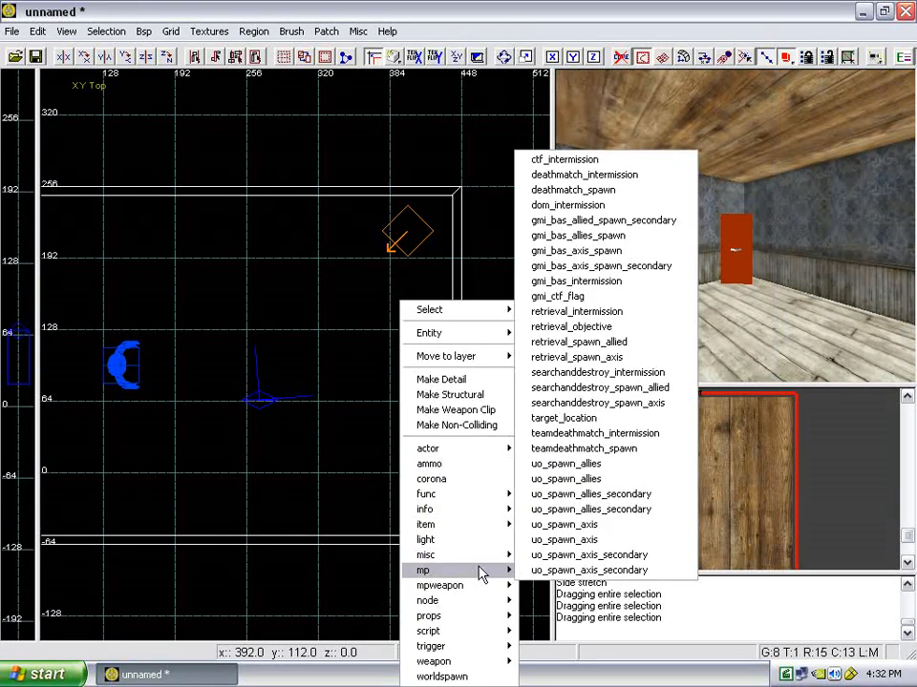
pyautogui.click(641, 177)
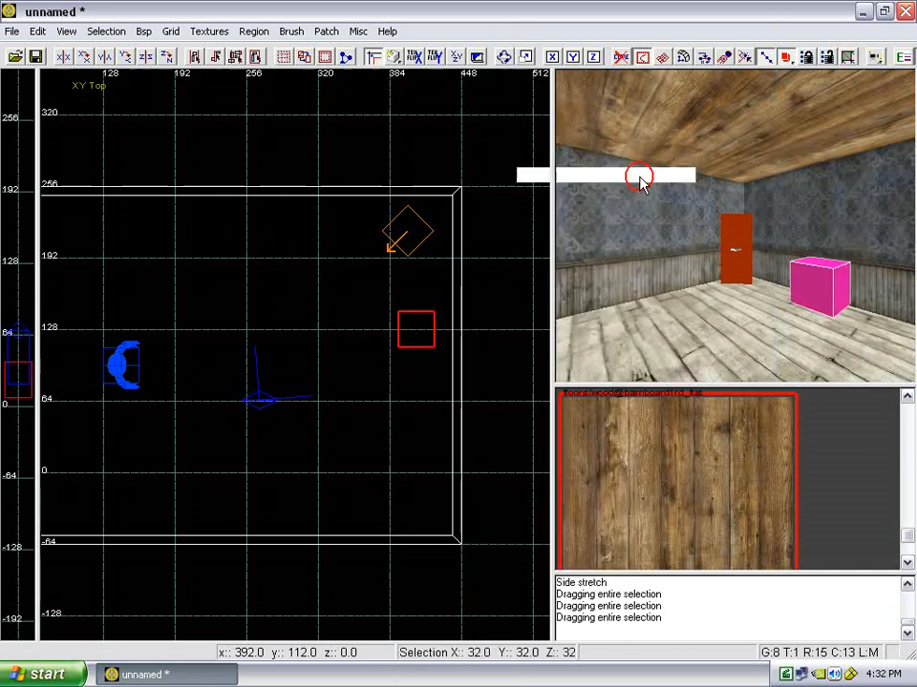
# Move the intermission entity up near the ceiling by the high-X wall, at about X 392, Y 96, Z 120.
pyautogui.moveTo(803, 284); pyautogui.dragTo(779, 223)
pyautogui.hotkey('ctrl', 'Tab')
pyautogui.moveTo(310, 380); pyautogui.dragTo(319, 412)
pyautogui.hotkey('ctrl', 'Tab')
pyautogui.hotkey('ctrl', 'Tab')
pyautogui.moveTo(709, 273); pyautogui.dragTo(720, 262, button='right')
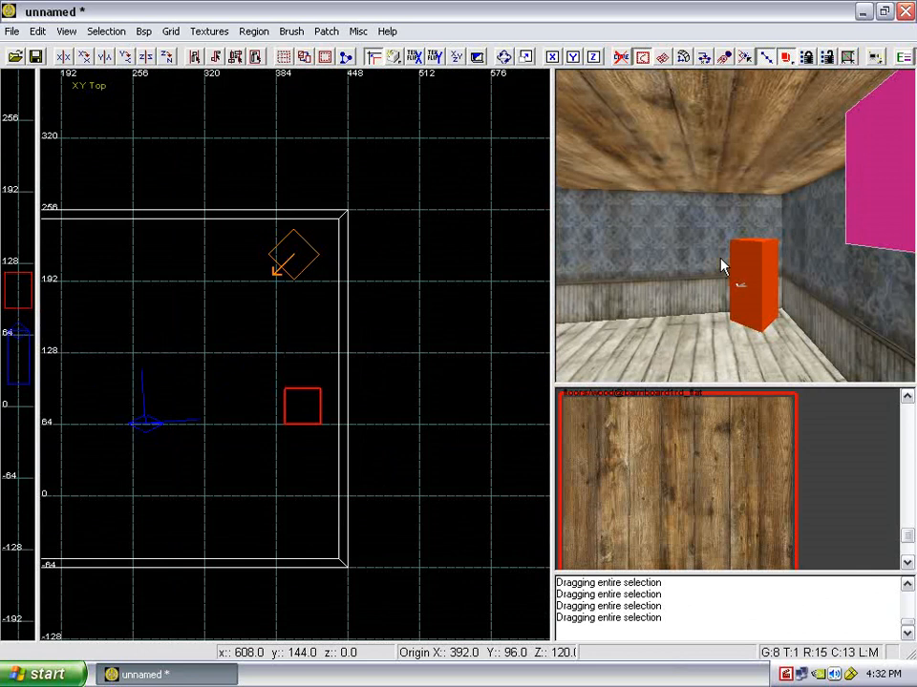
# Set the intermission entity's facing angle to 180, deselect it, and look around the room from its viewpoint.
pyautogui.press('n')
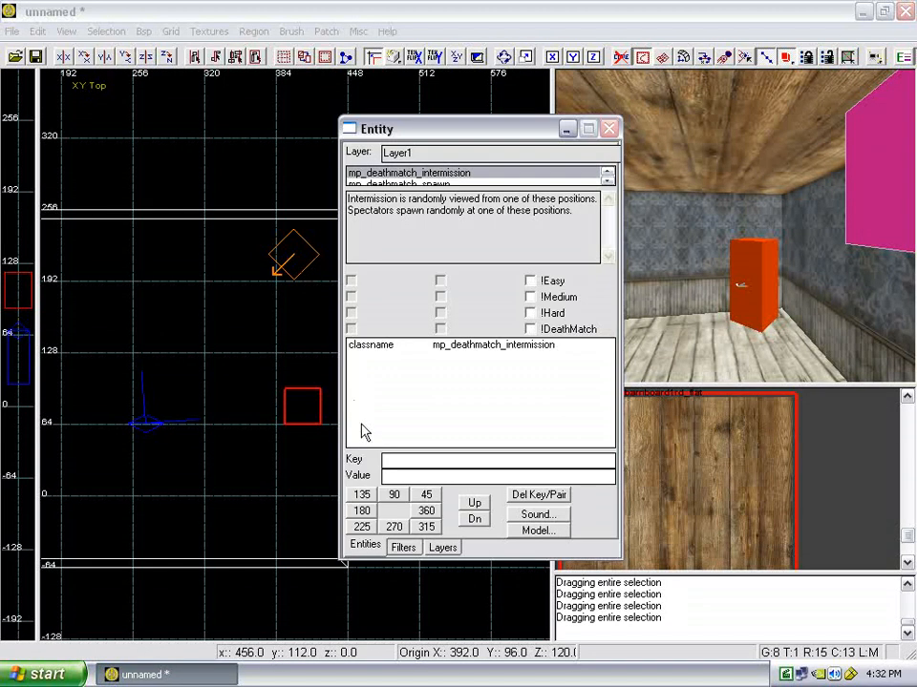
pyautogui.click(362, 511)
pyautogui.click(457, 130)
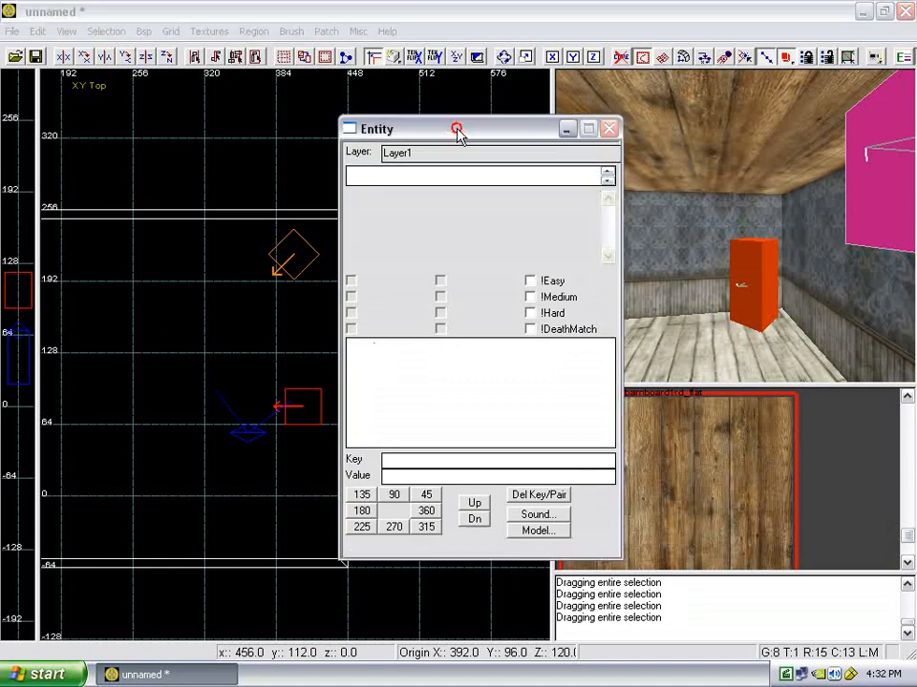
pyautogui.press('Escape')
pyautogui.press('Escape')
pyautogui.moveTo(752, 227); pyautogui.dragTo(751, 227, button='right')
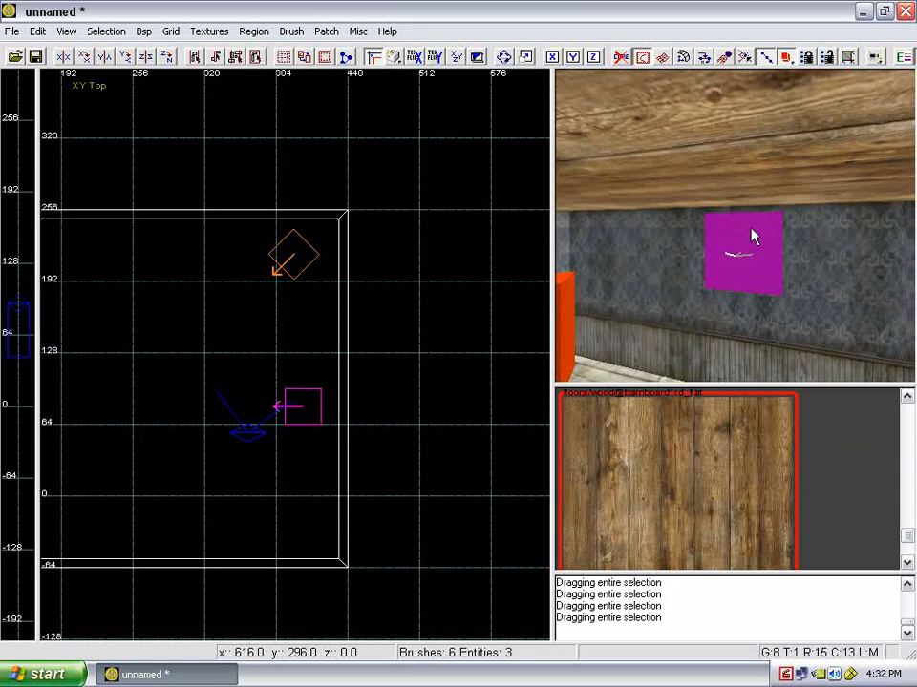
pyautogui.moveTo(752, 235); pyautogui.dragTo(752, 237, button='right')
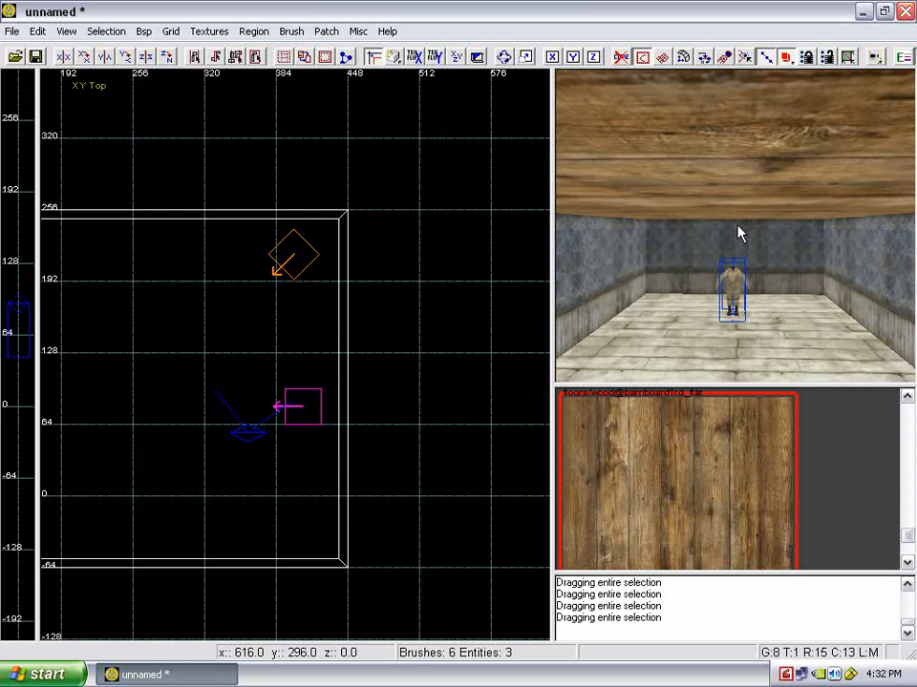
pyautogui.moveTo(741, 233); pyautogui.dragTo(741, 233, button='right')
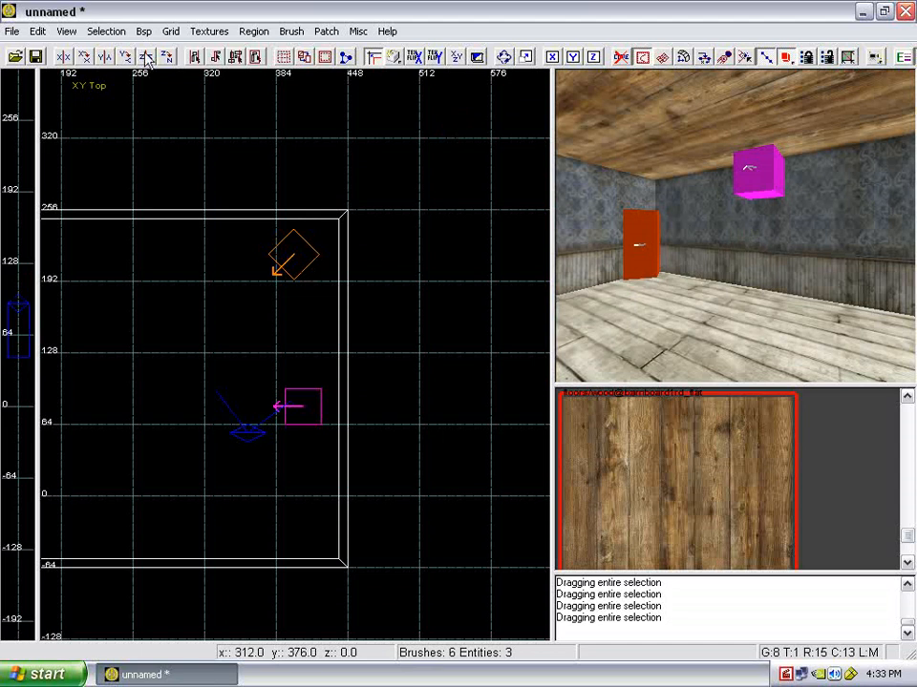
# Save the map as tutorial_room in the map_source folder.
pyautogui.click(11, 30)
pyautogui.click(69, 120)
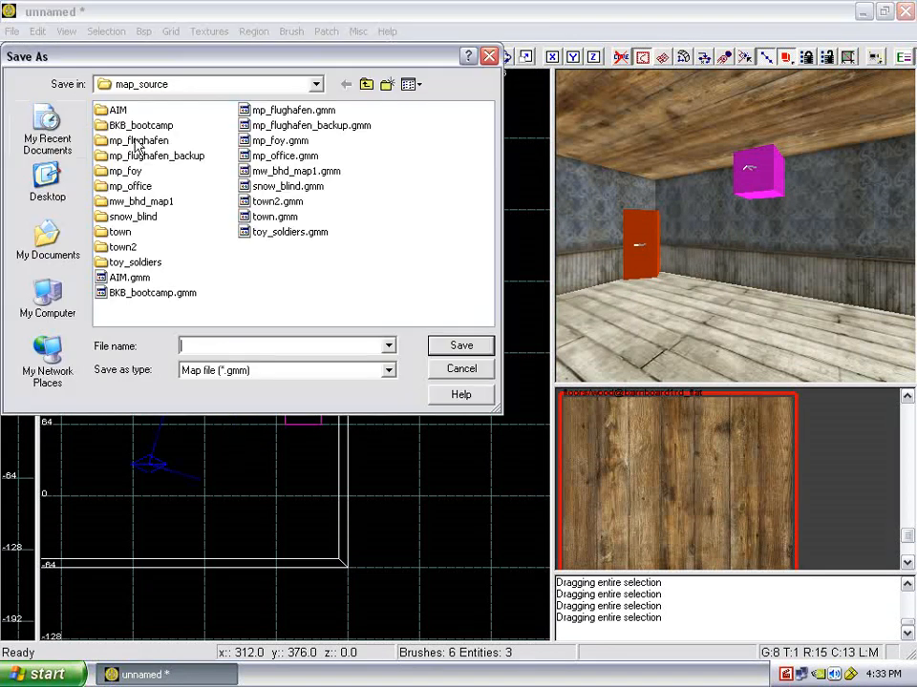
pyautogui.click(274, 343)
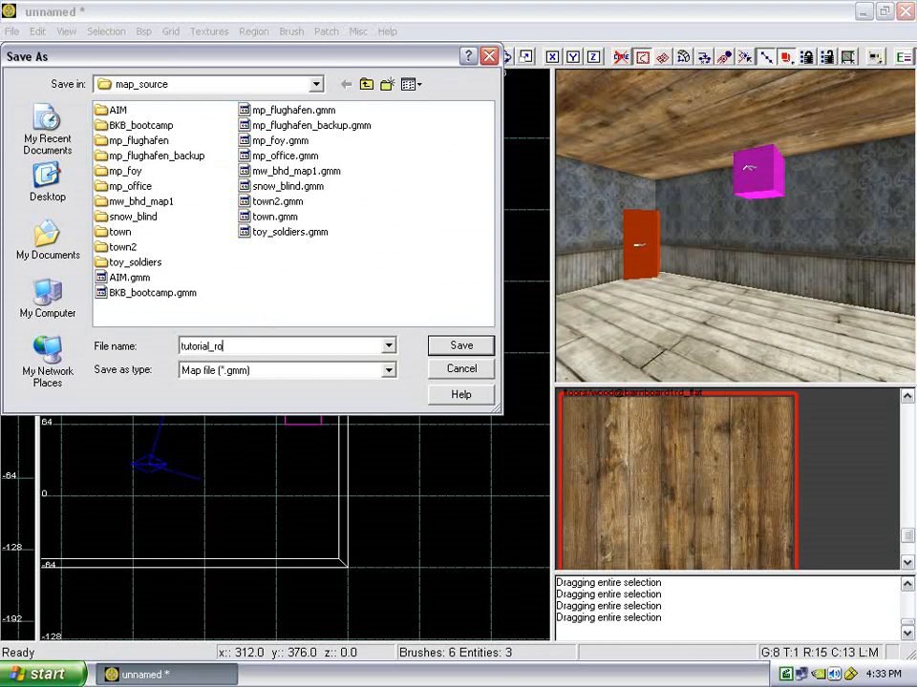
pyautogui.click(463, 347)
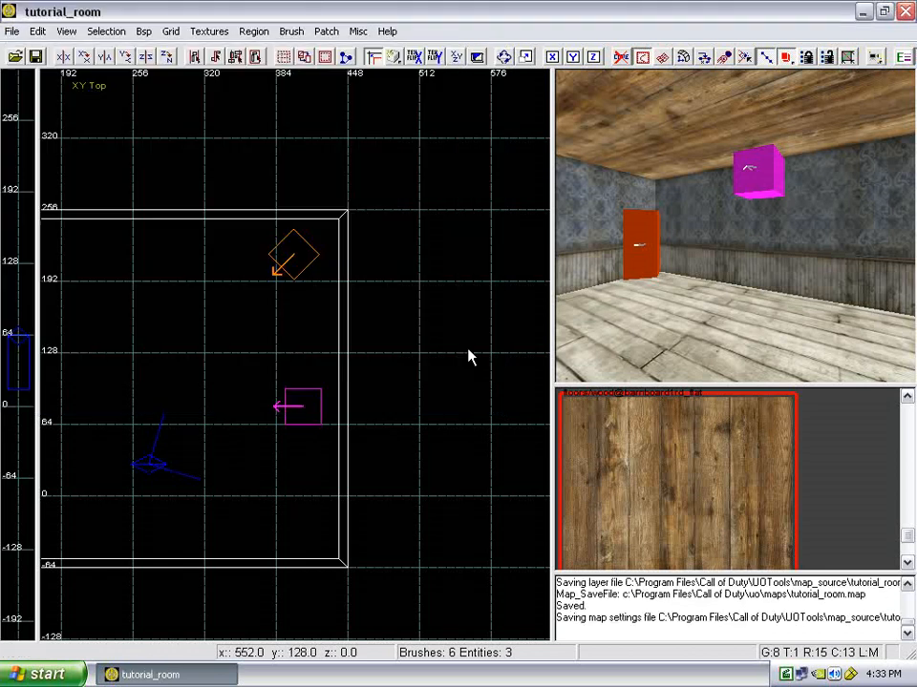
pyautogui.scroll(-2, 432, 344)
pyautogui.scroll(1, 430, 345)
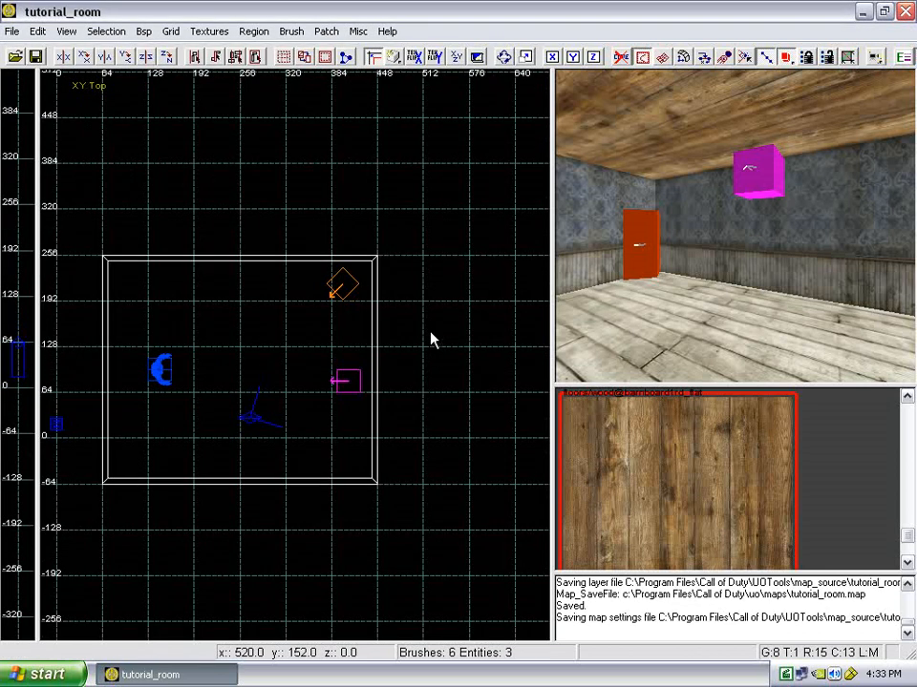